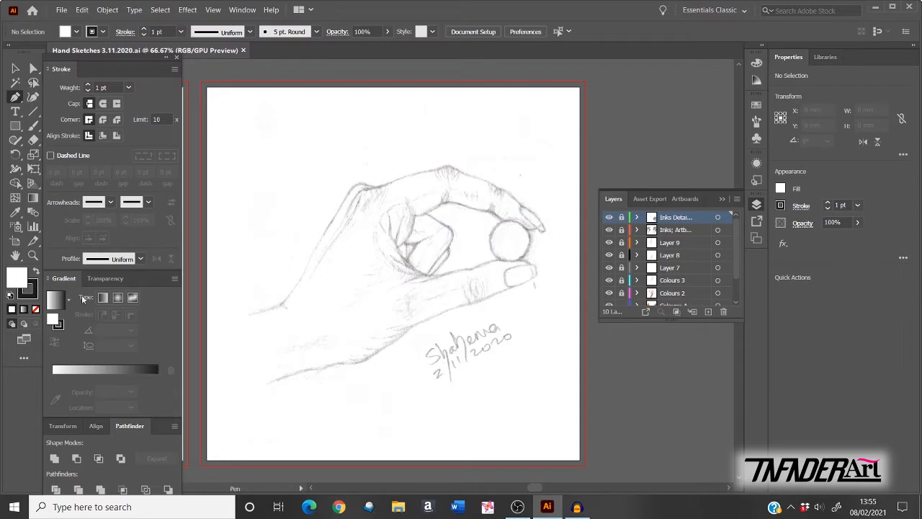
Step: Select the basic Pen Tool from the pen tools flyout
left_click(244, 10)
left_click(15, 98)
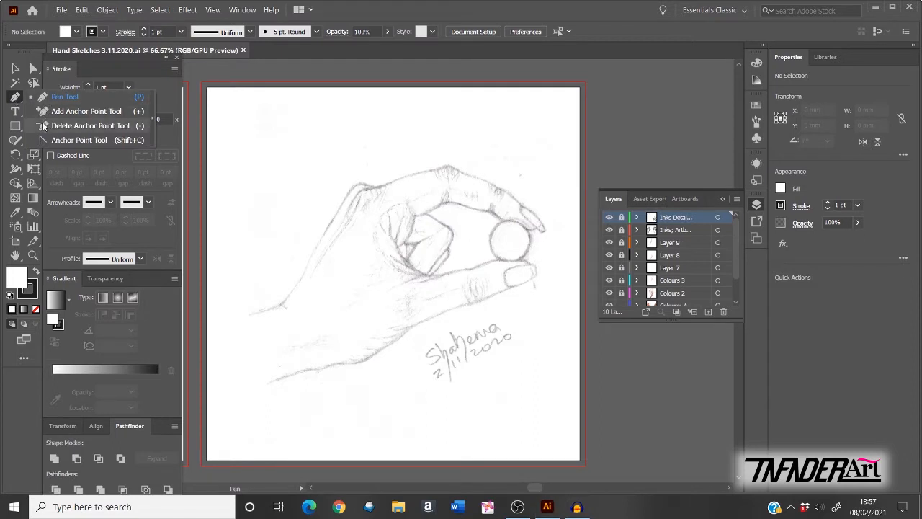
left_click(70, 99)
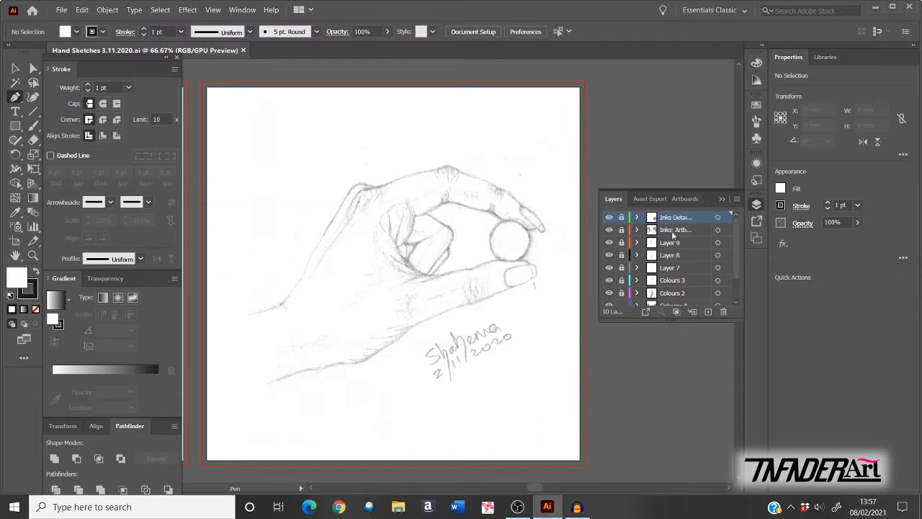
Step: Hide and re-show the ink layers, then bring up the Window panel list again
left_click(609, 217)
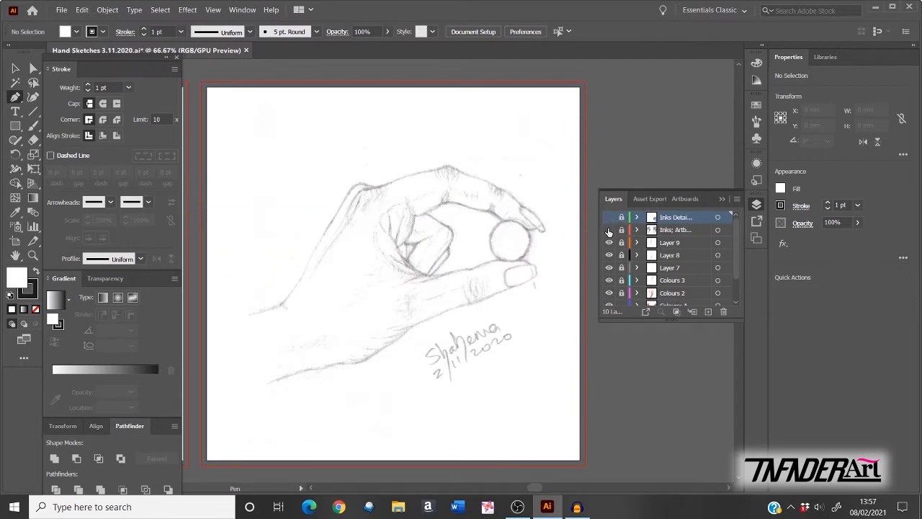
left_click_drag(608, 219, 610, 229)
left_click(243, 9)
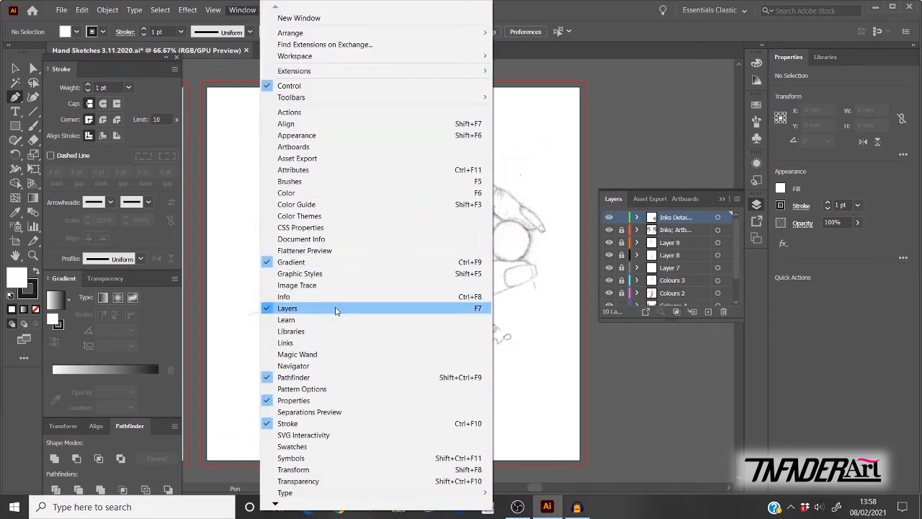
Step: Unlock the second ink layer, Layers 9–7, the three Colours layers and Background
left_click(630, 350)
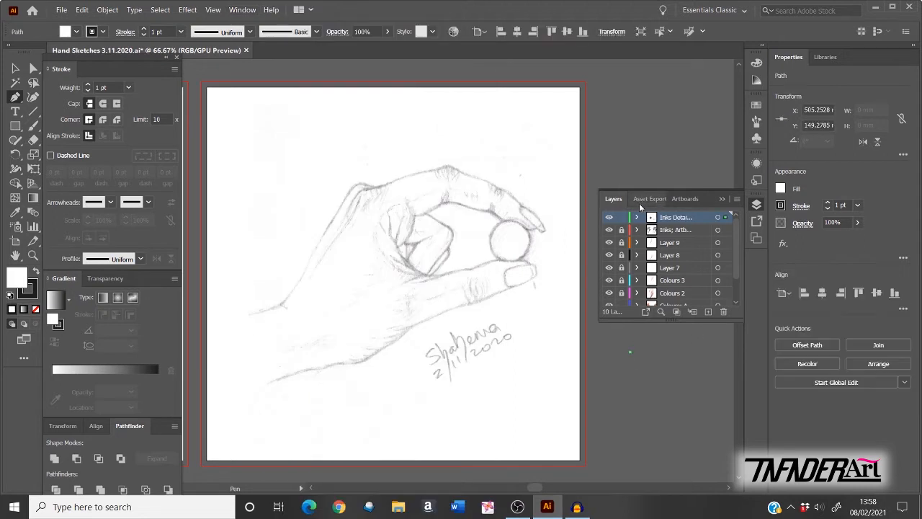
left_click(622, 231)
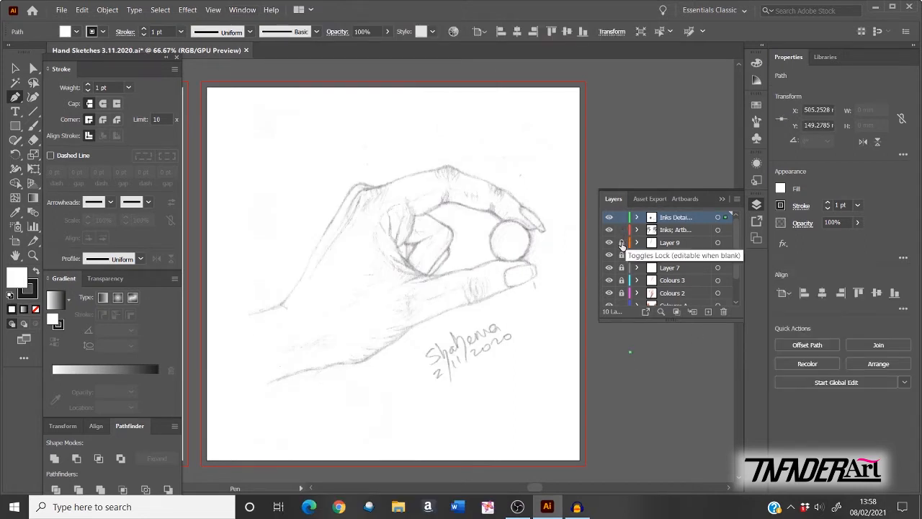
left_click(622, 242)
left_click(622, 255)
left_click(622, 268)
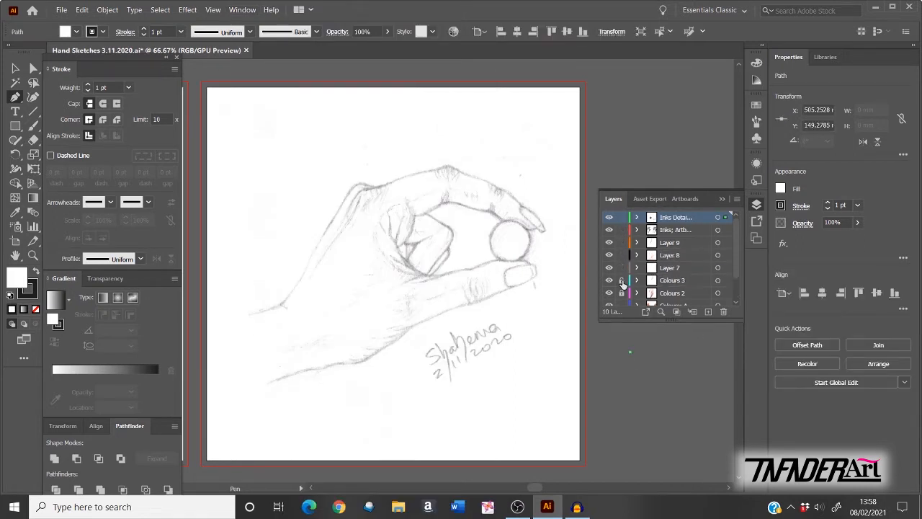
left_click(621, 280)
left_click(622, 293)
left_click(622, 303)
scroll(735, 249, "down", 2)
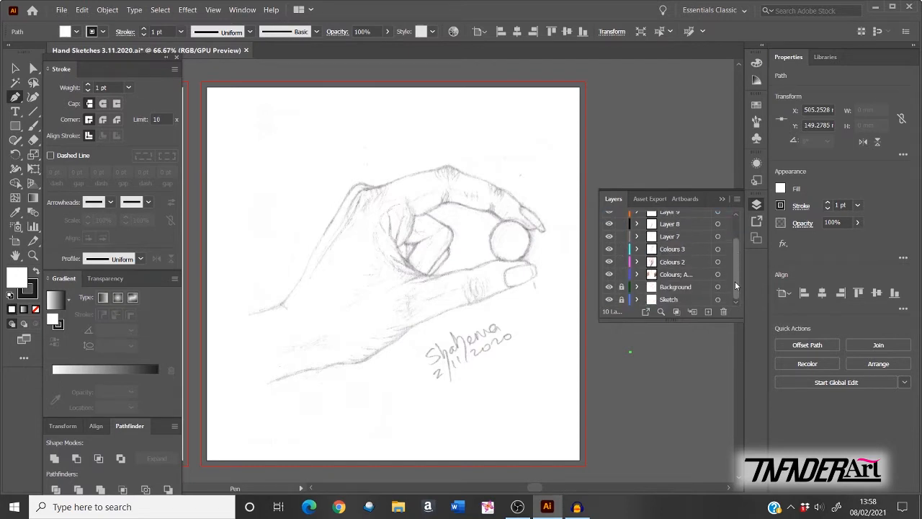
left_click(622, 287)
Step: Collapse the Layers panel into the dock, reopen it floating, and pan the artboard right
left_click_drag(736, 271, 735, 239)
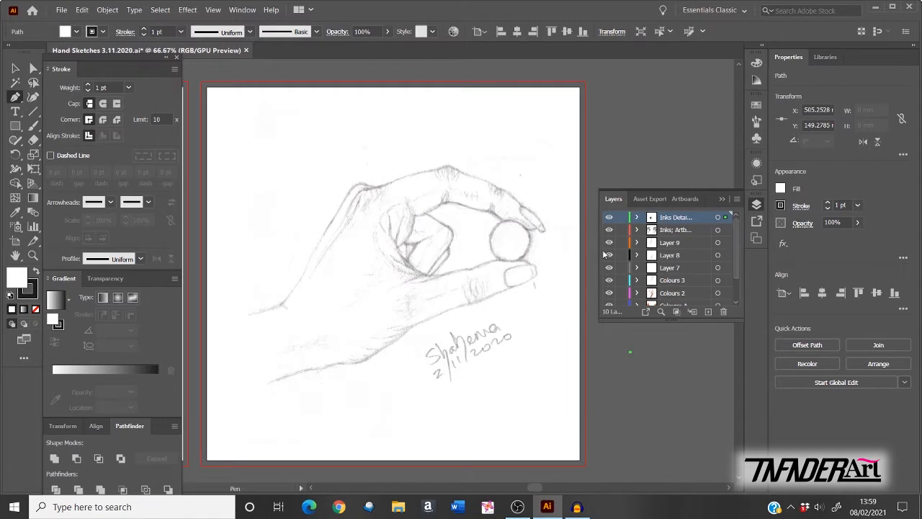
left_click(62, 9)
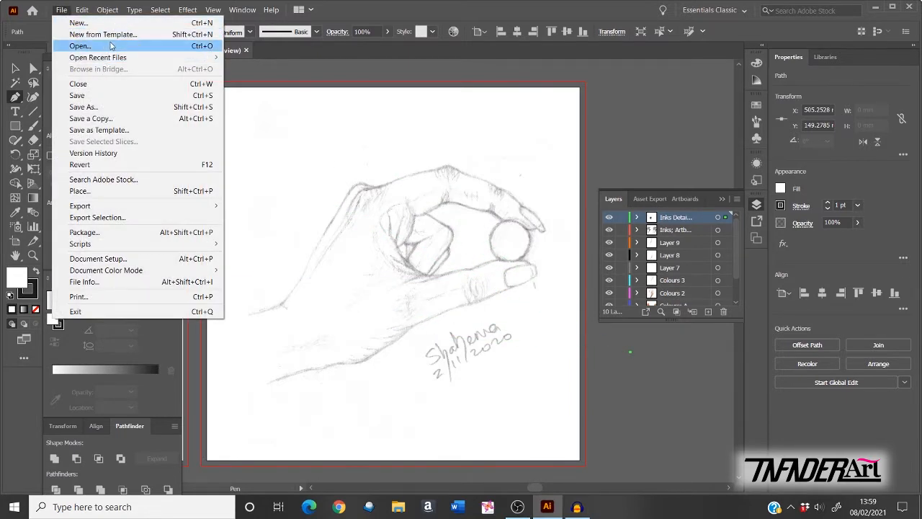
left_click(614, 199)
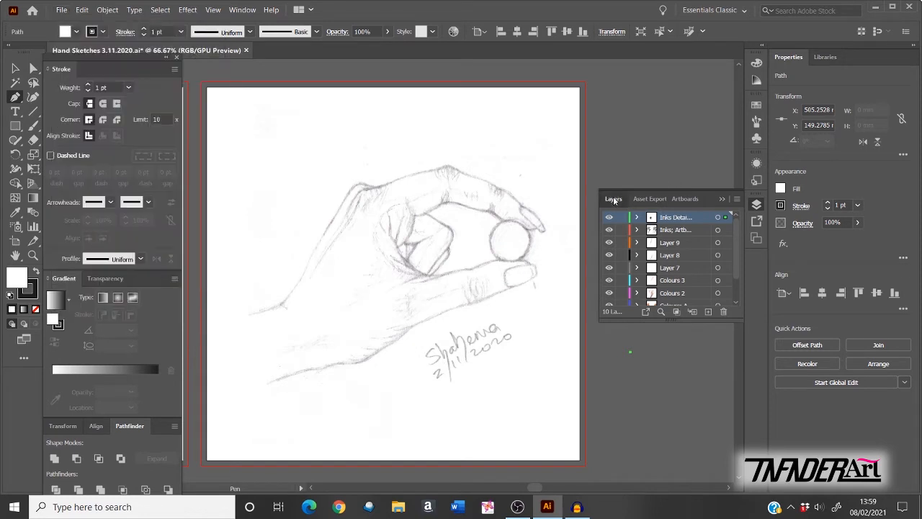
left_click(614, 199)
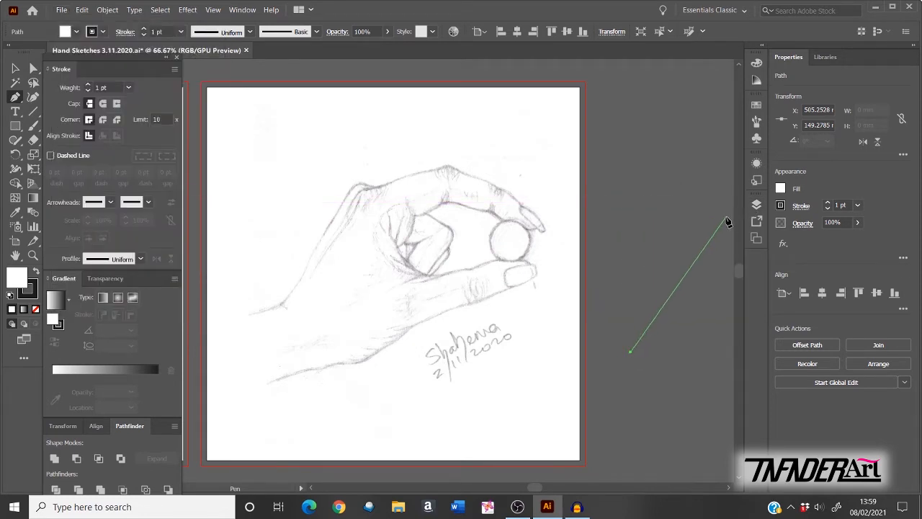
left_click(757, 206)
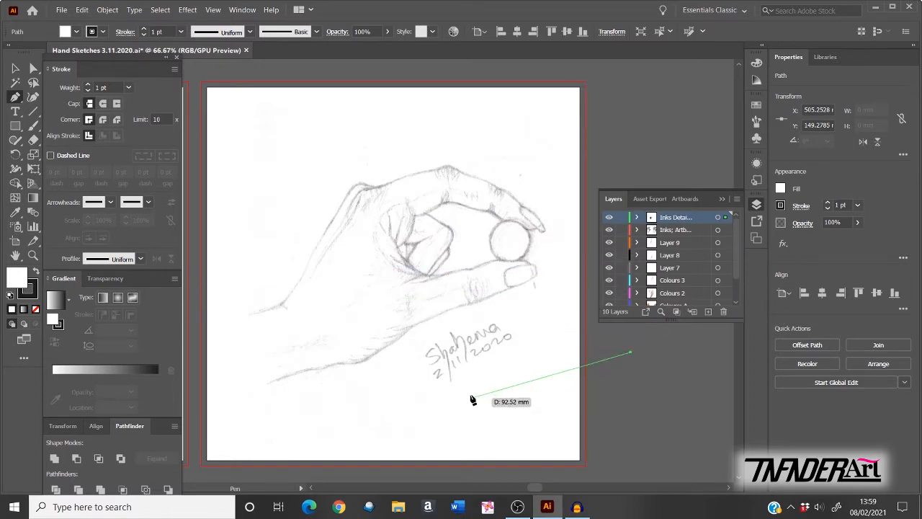
key("space")
mouse_move(297, 372)
left_mouse_down()
mouse_move(595, 342)
mouse_move(361, 351)
mouse_move(305, 364)
left_mouse_up()
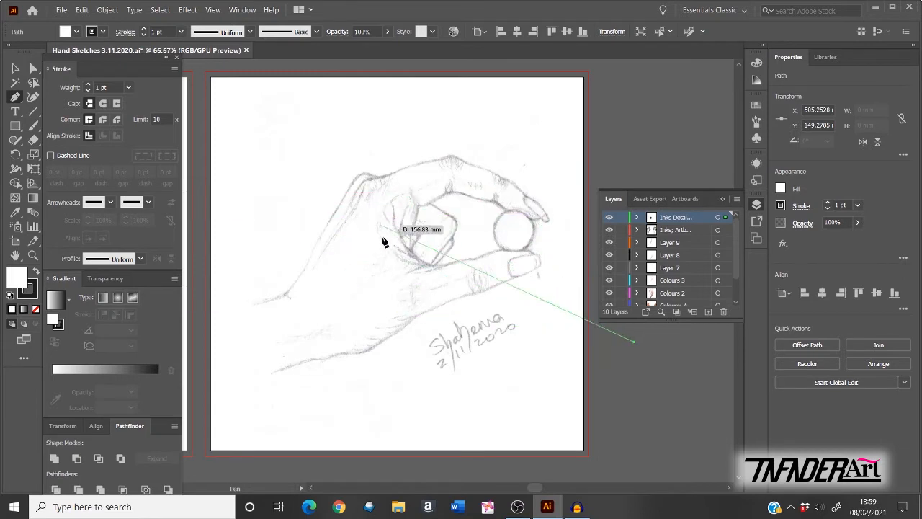
Step: Create a new top layer named 'Line Art'
left_click(708, 311)
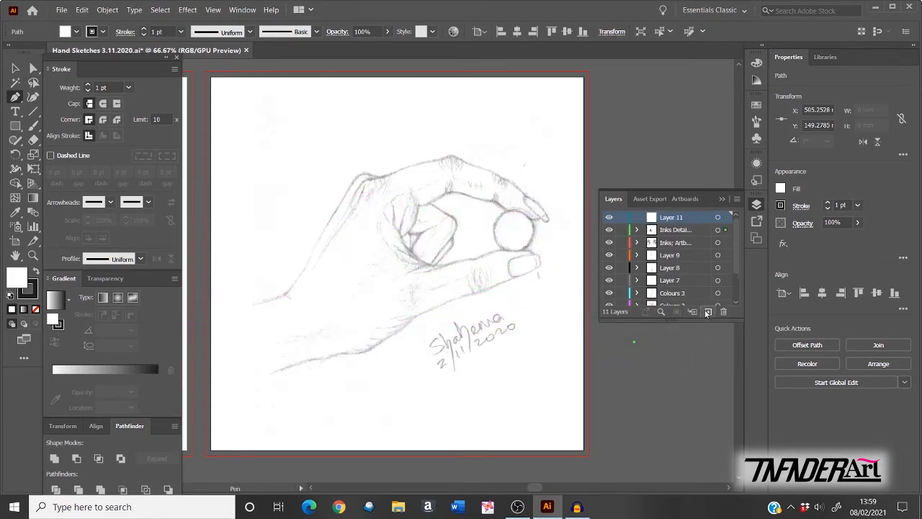
double_click(677, 218)
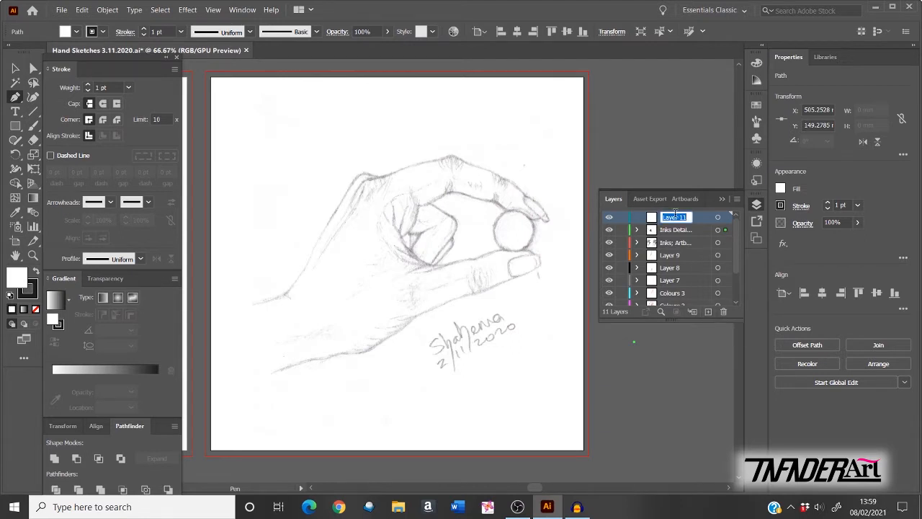
type("Line Art")
key("Return")
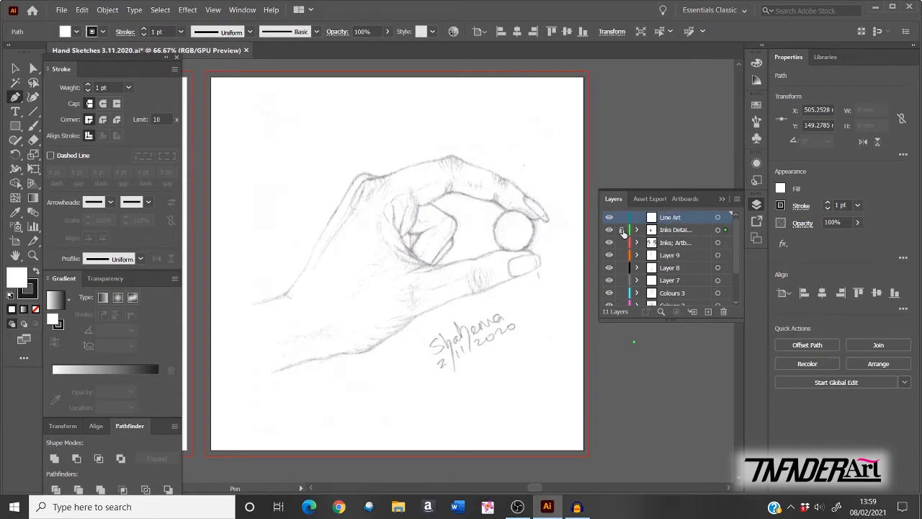
Step: Lock the ink, numbered and colour layers beneath it, then zoom to 100% on the hand
left_click_drag(623, 231, 623, 295)
left_click_drag(735, 259, 734, 284)
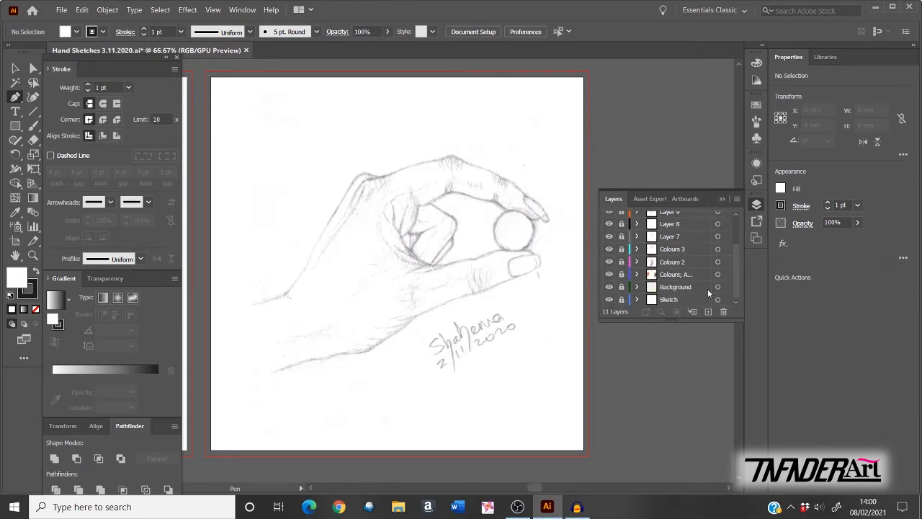
scroll(737, 257, "up", 3)
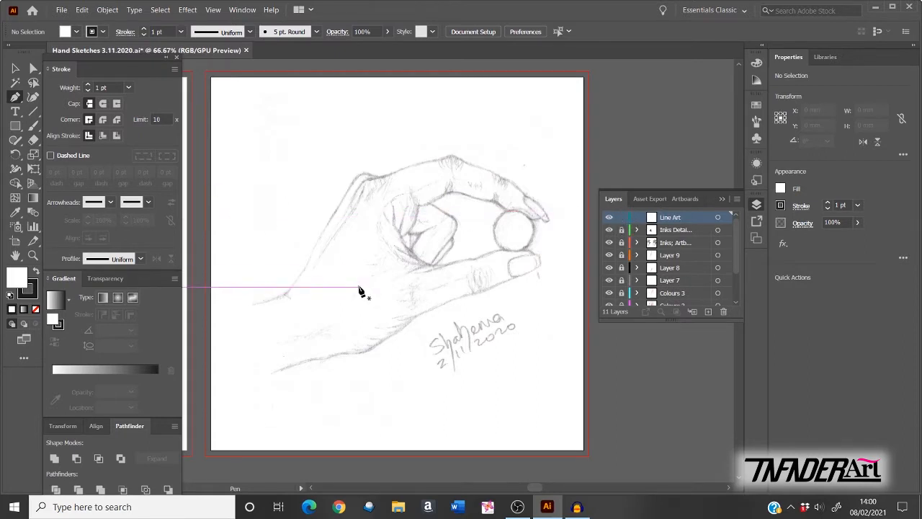
scroll(359, 281, "up", 1)
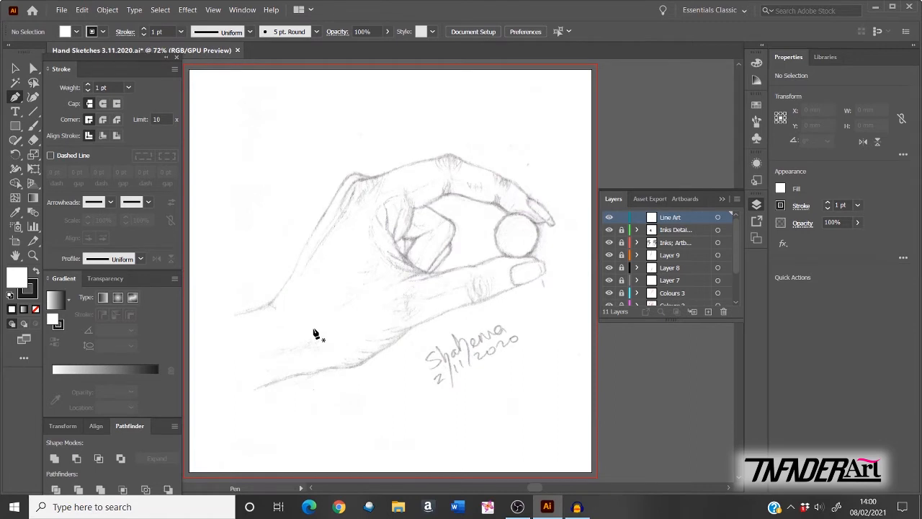
key("ctrl")
key("ctrl+1")
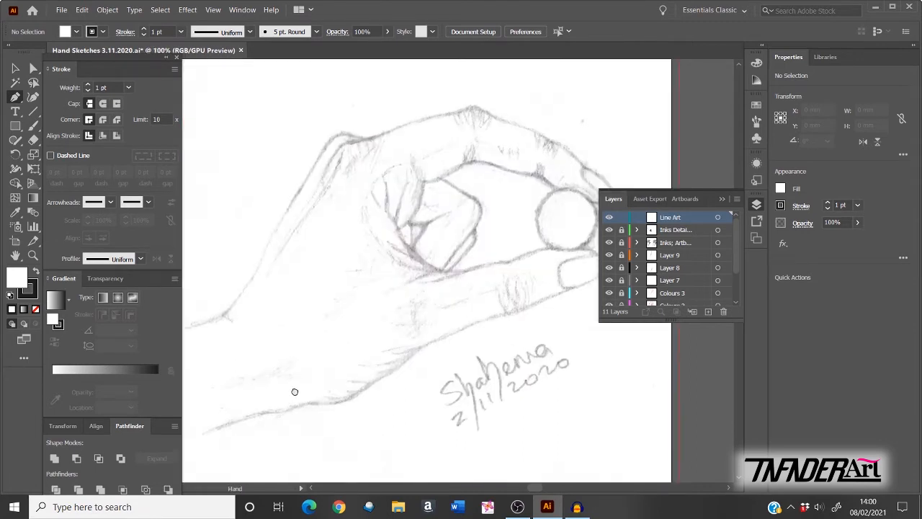
Step: Pen-trace three straight anchors from the wrist up the hand's back to the top knuckle
left_click_drag(295, 389, 435, 331)
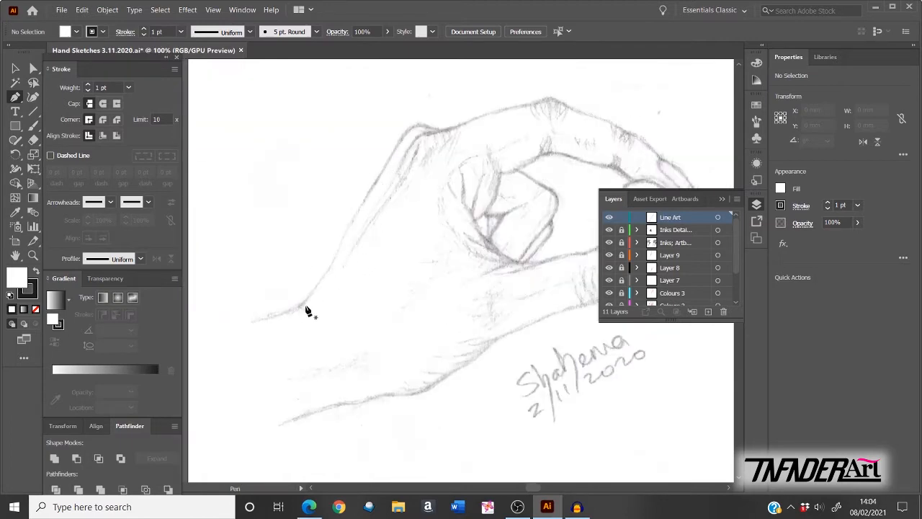
left_click(297, 305)
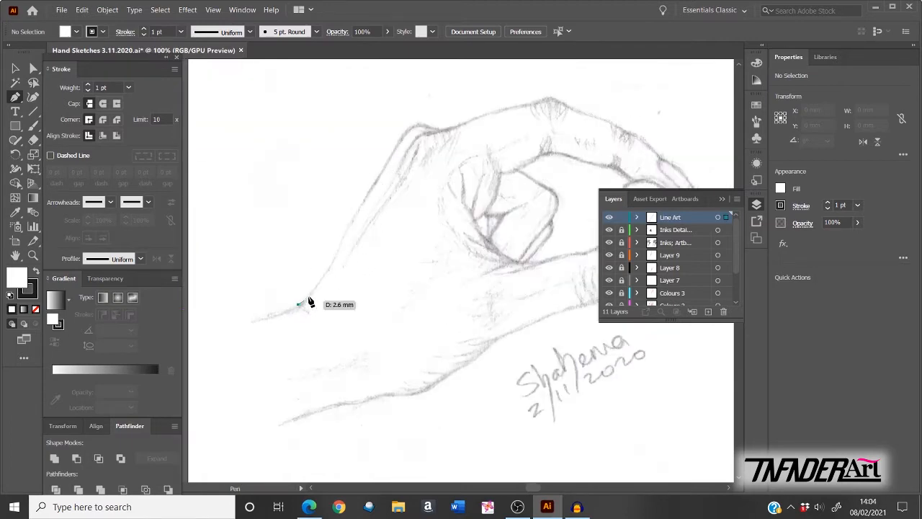
left_click(379, 175)
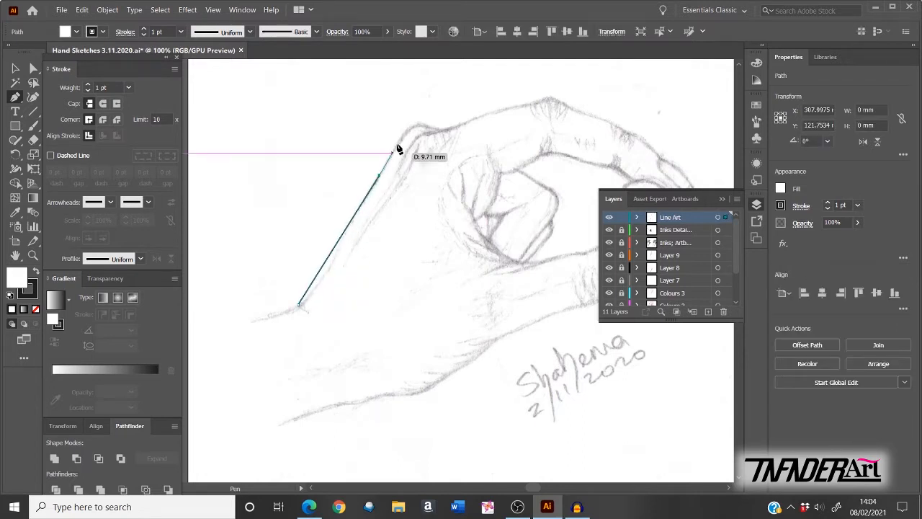
left_click(415, 126)
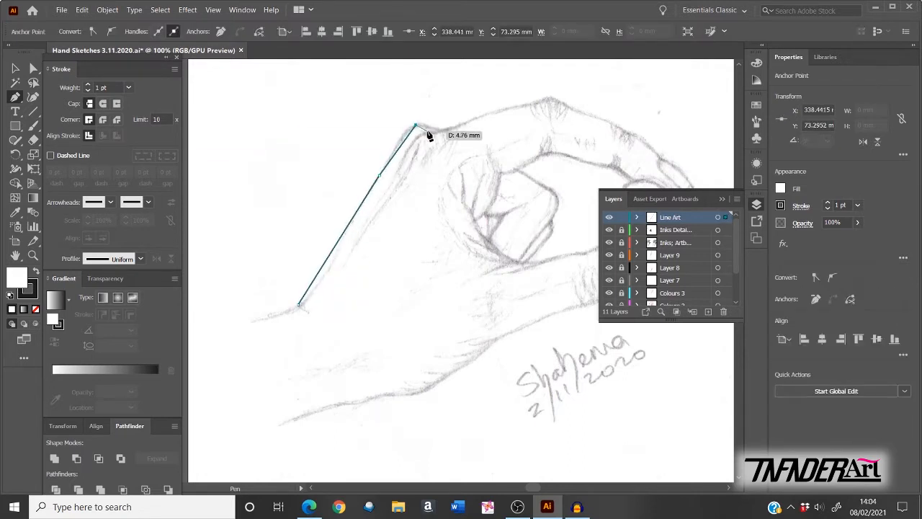
key("ctrl")
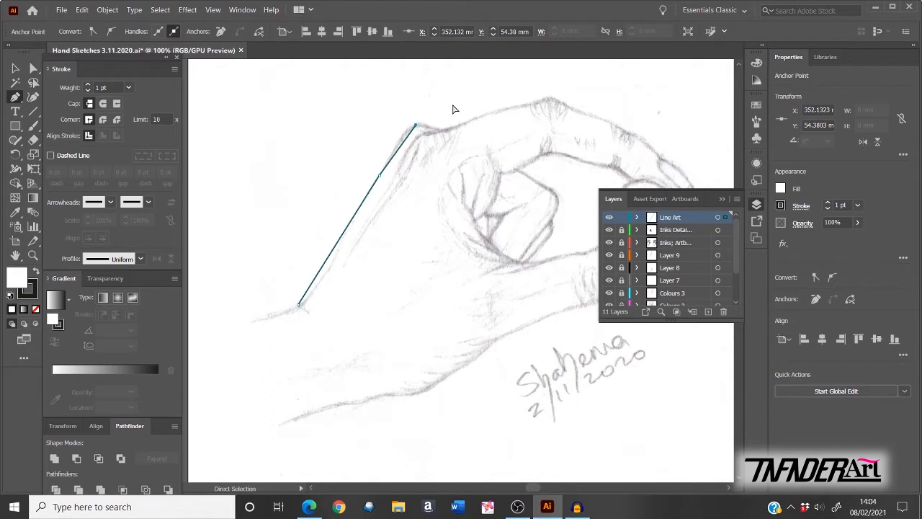
left_click(454, 109, "ctrl")
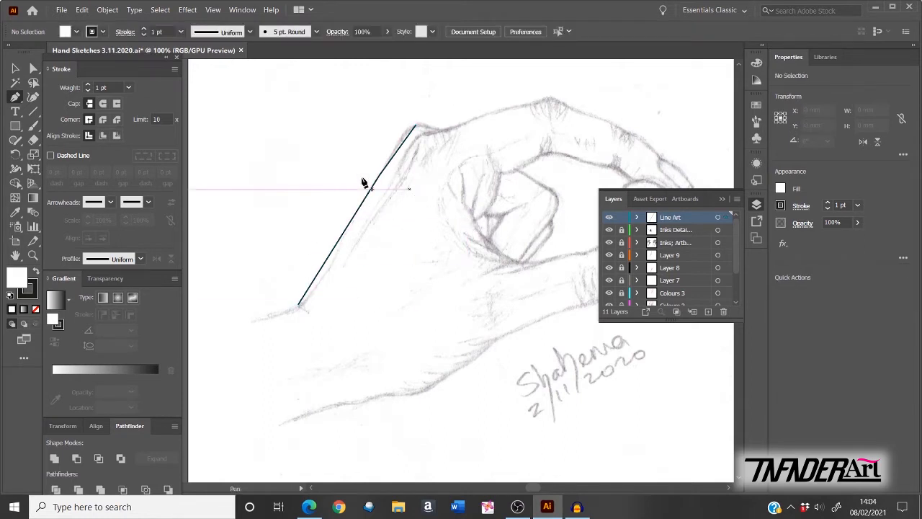
left_click(33, 70)
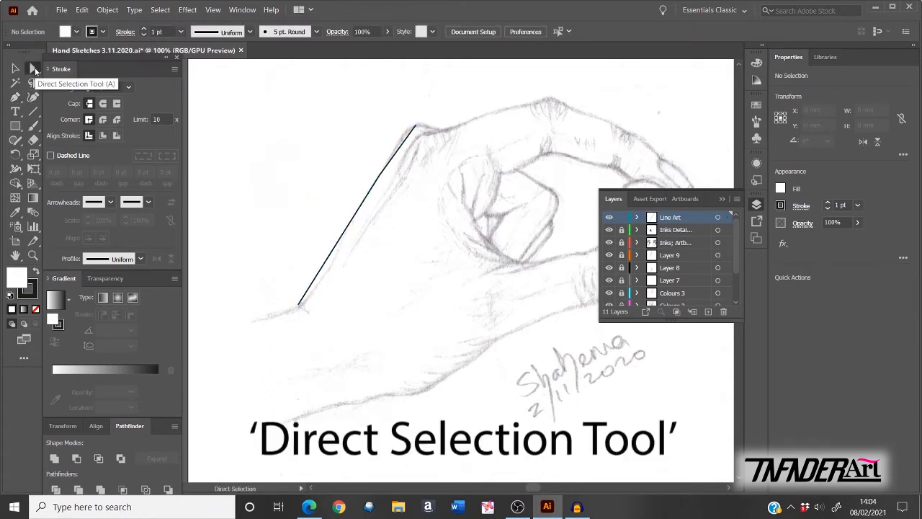
Step: Select the new line's anchors, zooming to 200% to inspect its top knuckle end
left_click(363, 212)
left_click(363, 214)
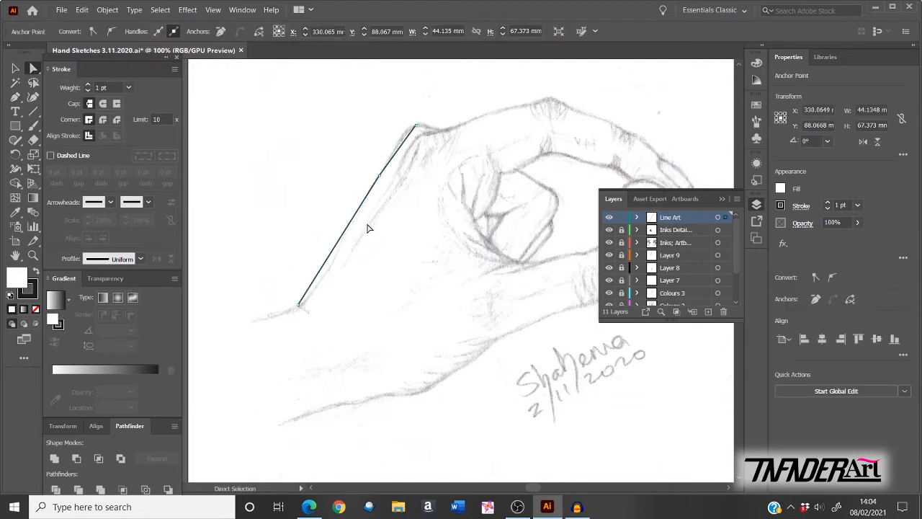
key("ctrl+equal")
key("ctrl+equal")
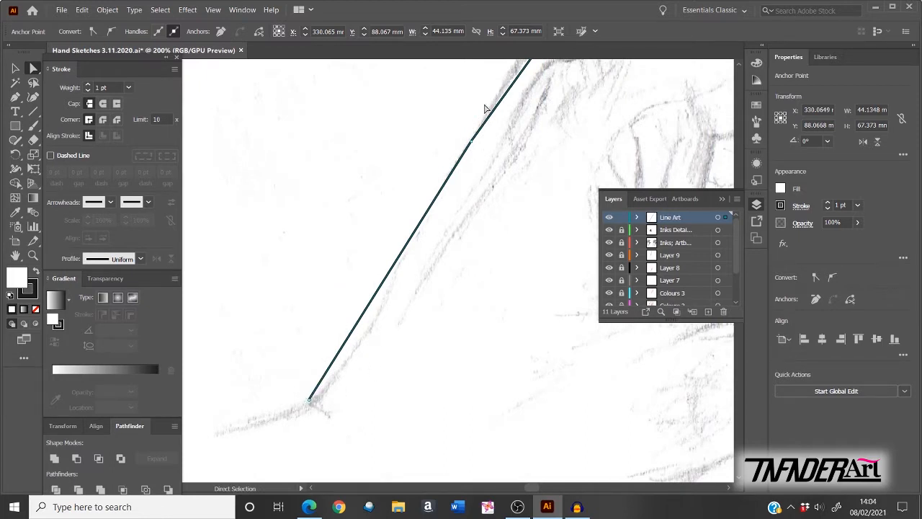
key("space")
left_click_drag(498, 175, 439, 257)
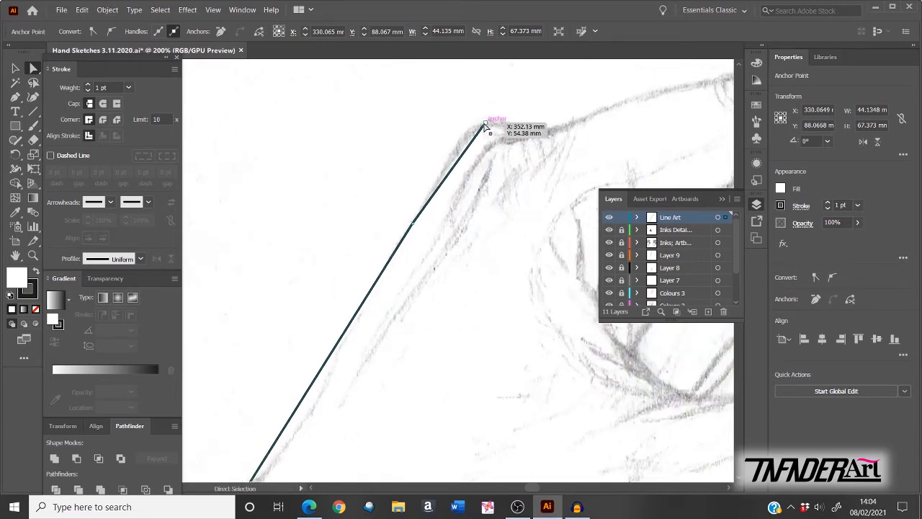
left_click(486, 125)
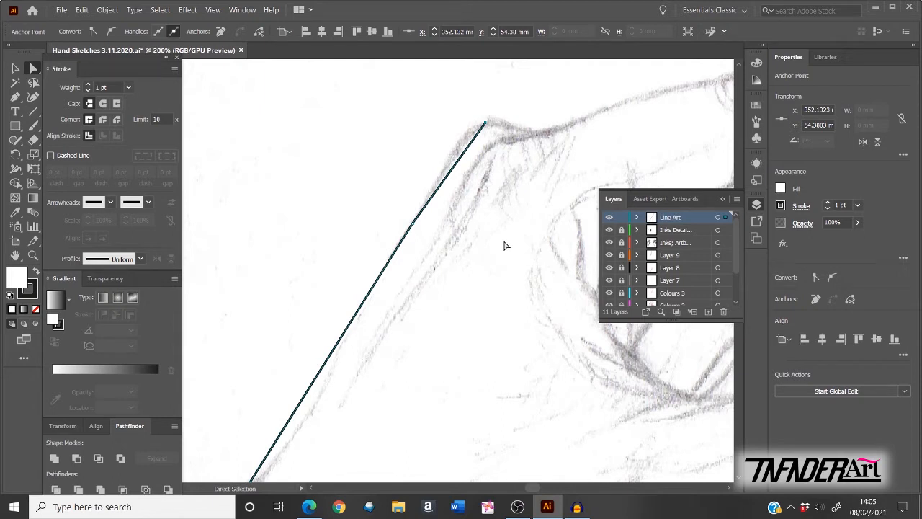
key("p")
key("a")
left_click(15, 98)
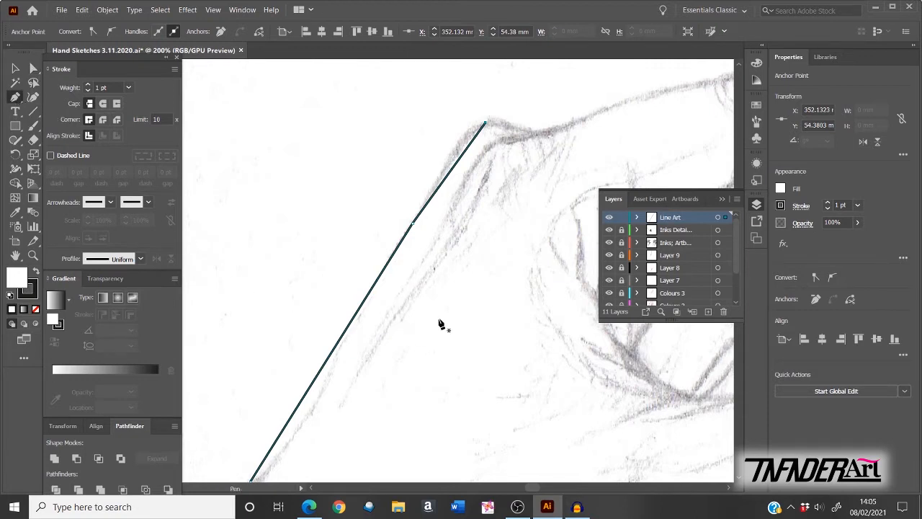
Step: Pen-draw a two-point curved arc and adjust its end handles to smooth the bend
left_click(426, 284, "ctrl")
left_click_drag(439, 273, 436, 261)
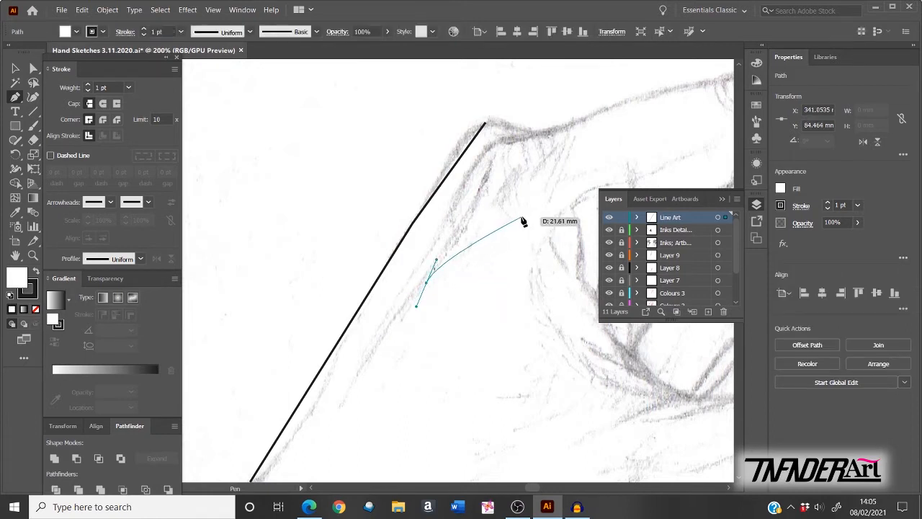
left_click_drag(520, 215, 535, 198)
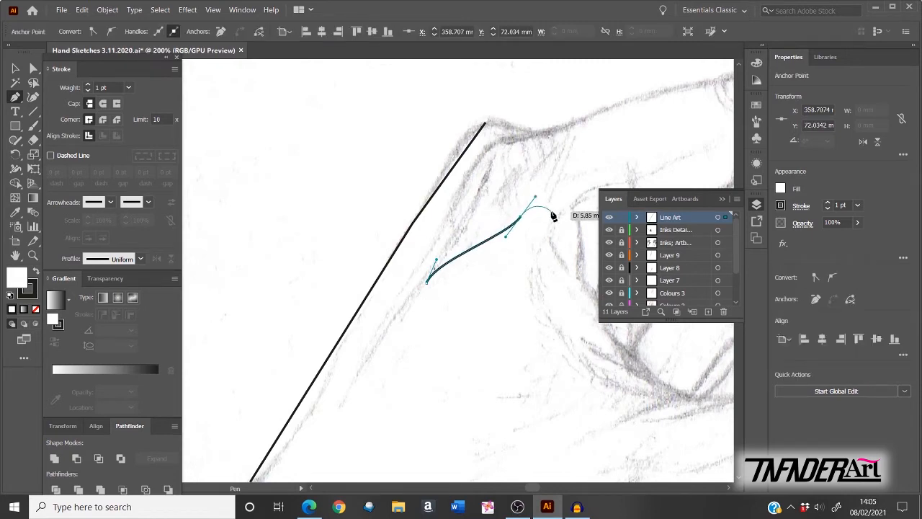
key("ctrl")
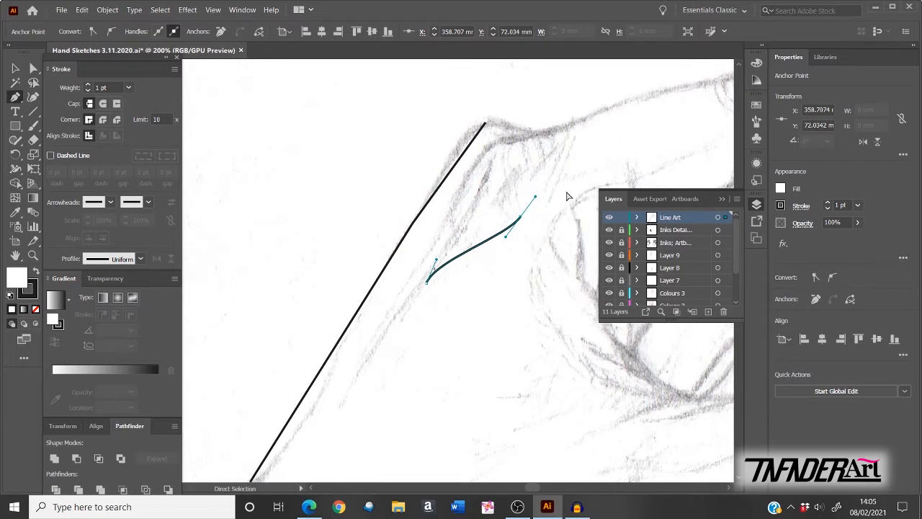
left_click(567, 196, "ctrl")
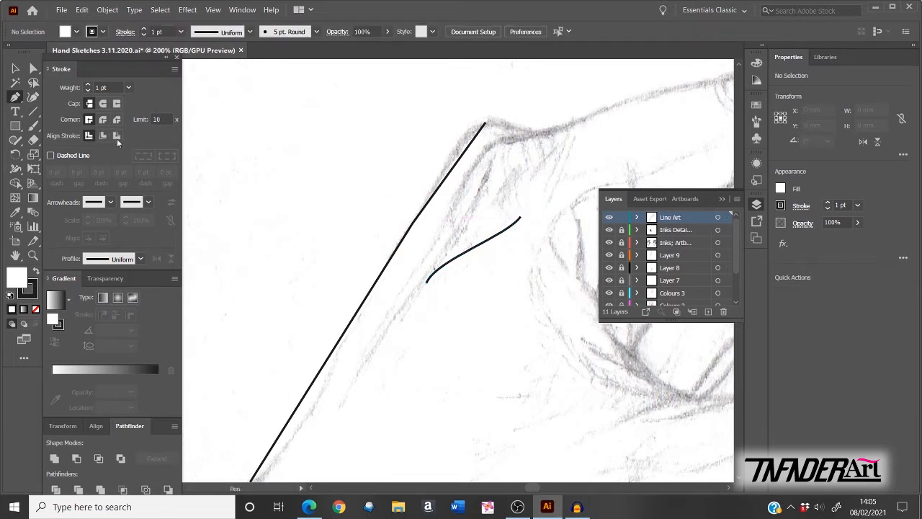
left_click(33, 69)
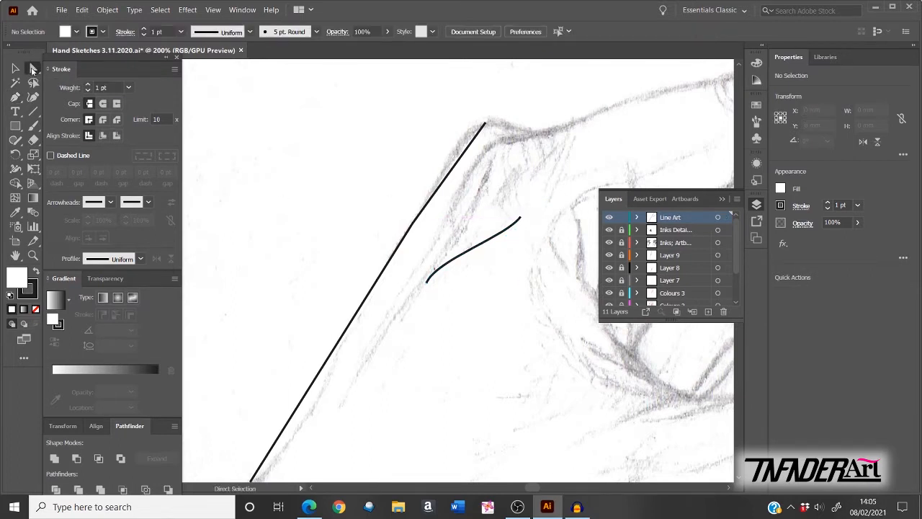
left_click(521, 219)
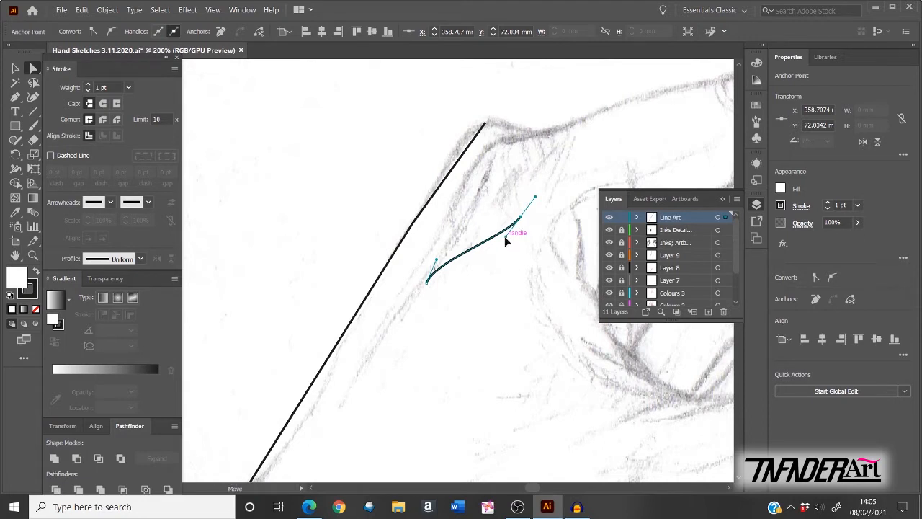
left_click_drag(507, 238, 448, 205)
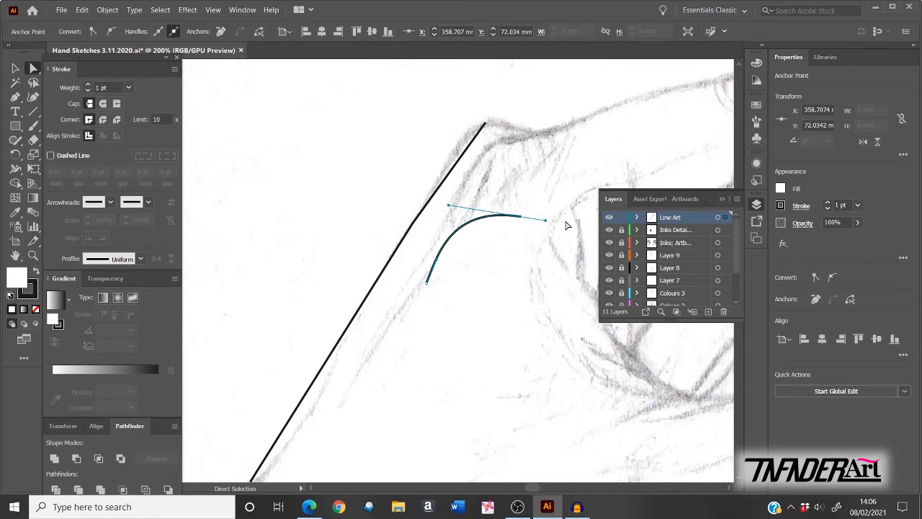
left_click_drag(545, 225, 549, 217)
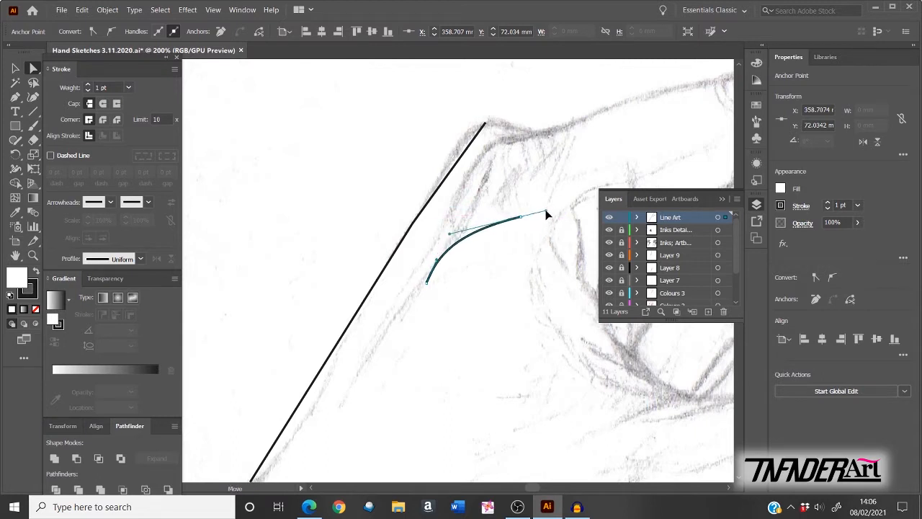
Step: Draw a closed oval with smooth points below the arc
key("p")
left_click(36, 67)
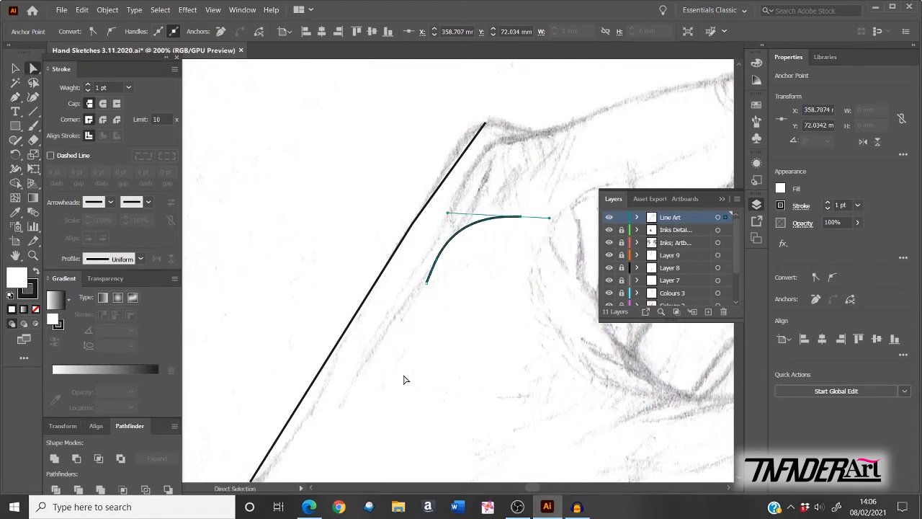
key("p")
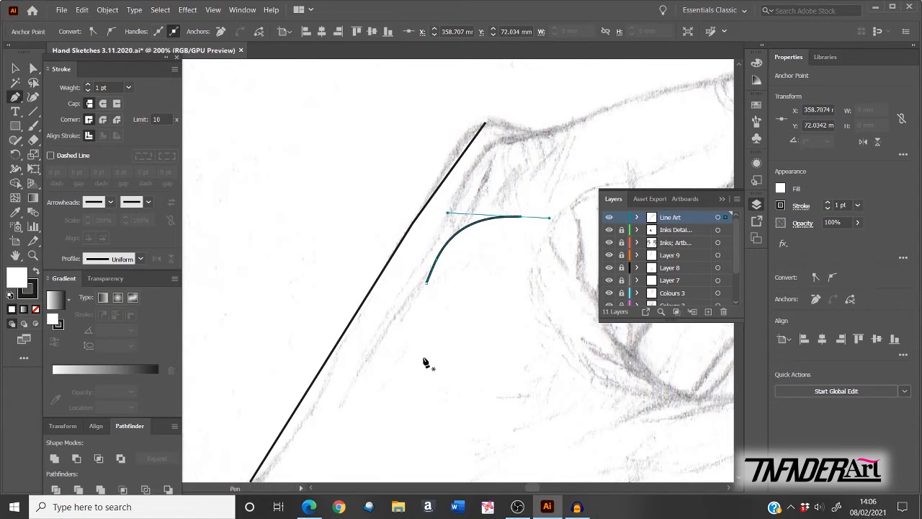
left_click_drag(425, 359, 431, 329)
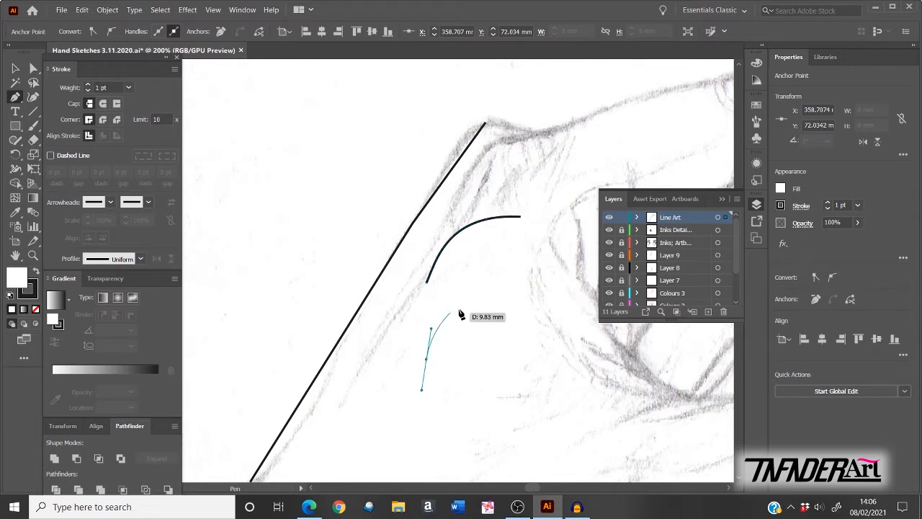
left_click_drag(491, 292, 524, 293)
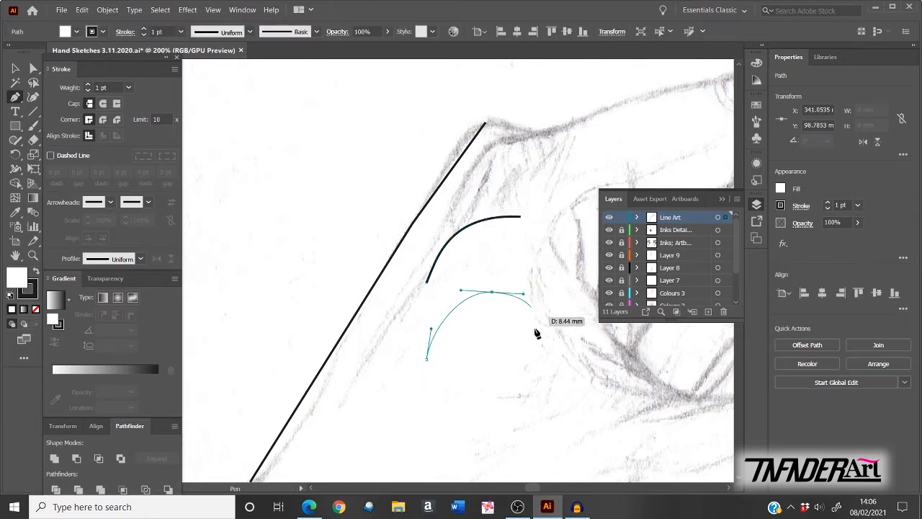
left_click_drag(527, 347, 516, 366)
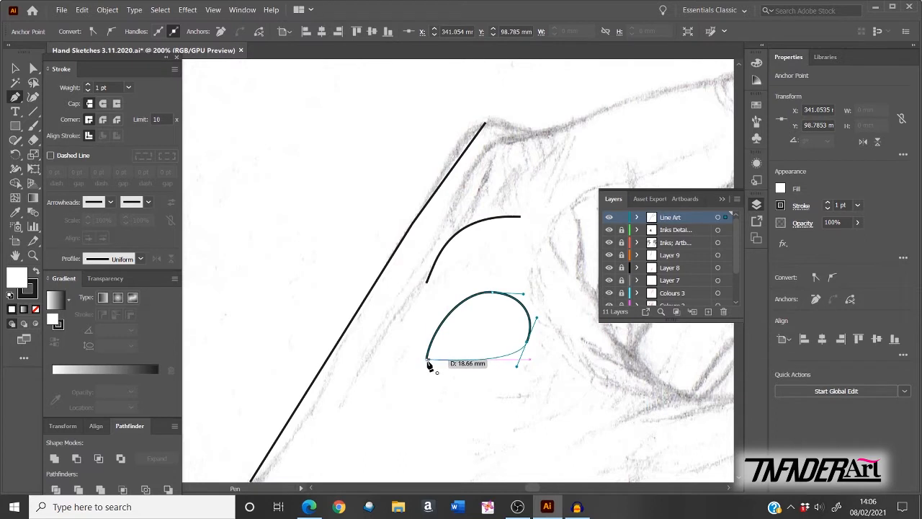
left_click_drag(425, 360, 422, 338)
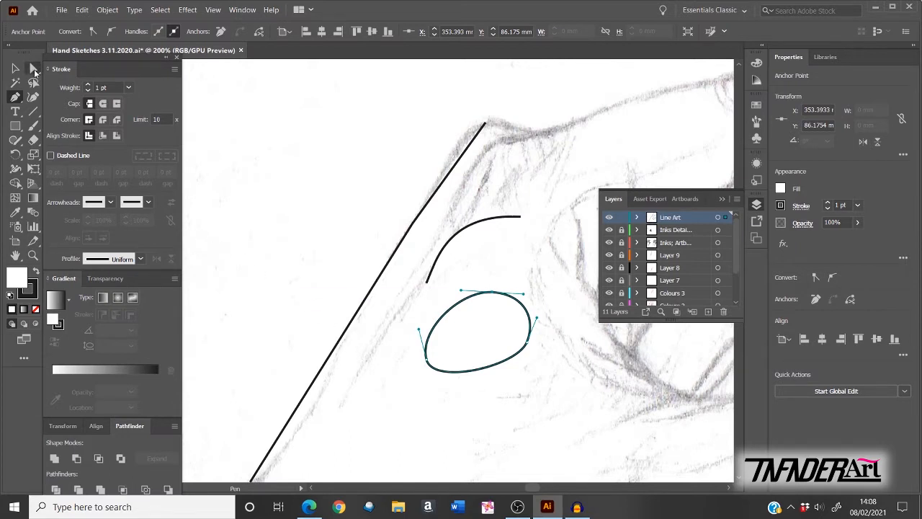
Step: Drag the oval's top handle, then Alt-drag it to break the top into a sharp point
left_click(33, 70)
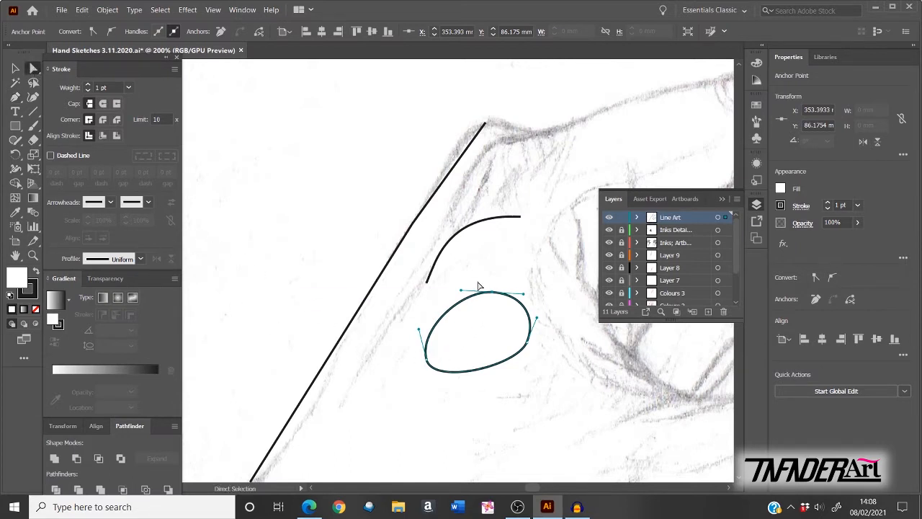
mouse_move(461, 292)
left_mouse_down()
mouse_move(468, 287)
mouse_move(451, 289)
left_mouse_up()
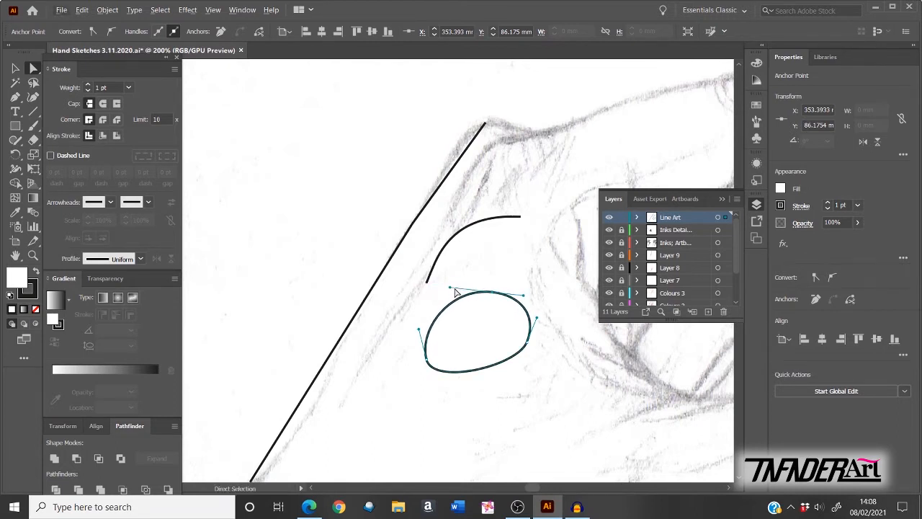
key("alt")
left_click_drag(450, 288, 490, 342)
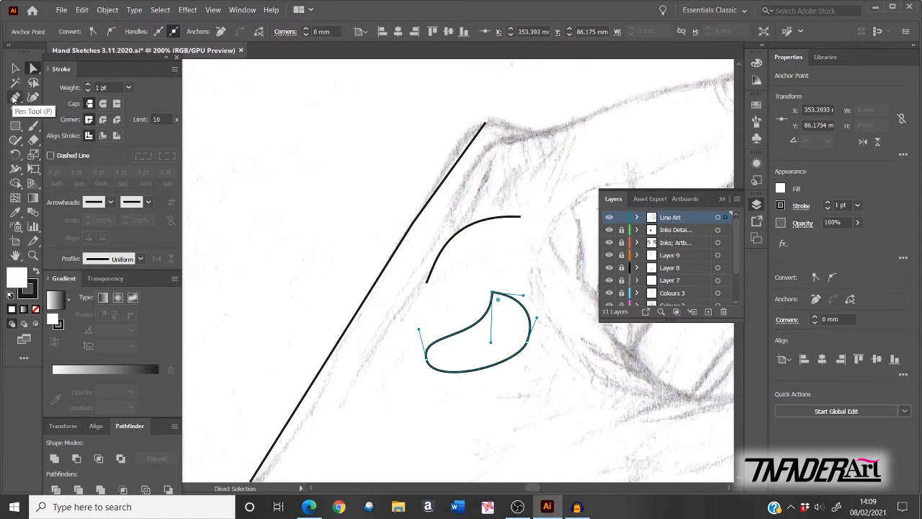
Step: With the Anchor Point Tool, swing the left handle and make the right anchor a corner
left_click(14, 98)
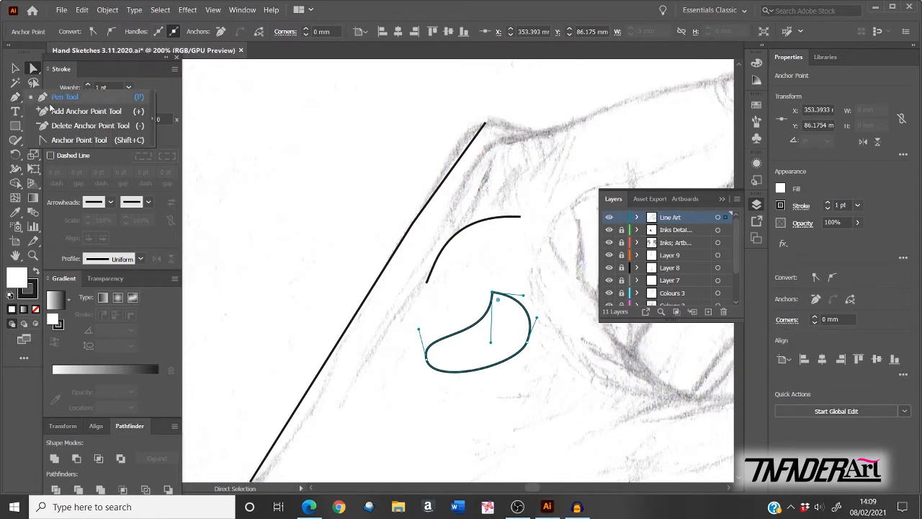
left_click(106, 143)
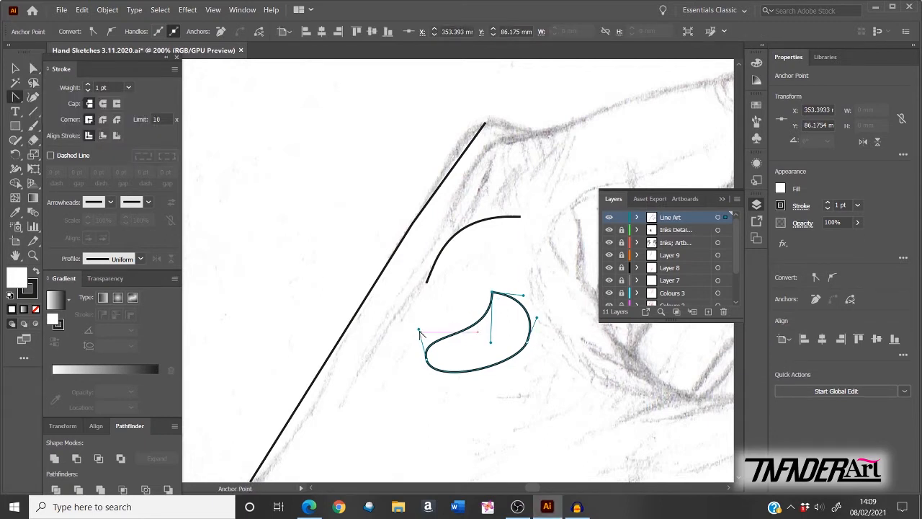
left_click_drag(420, 330, 467, 360)
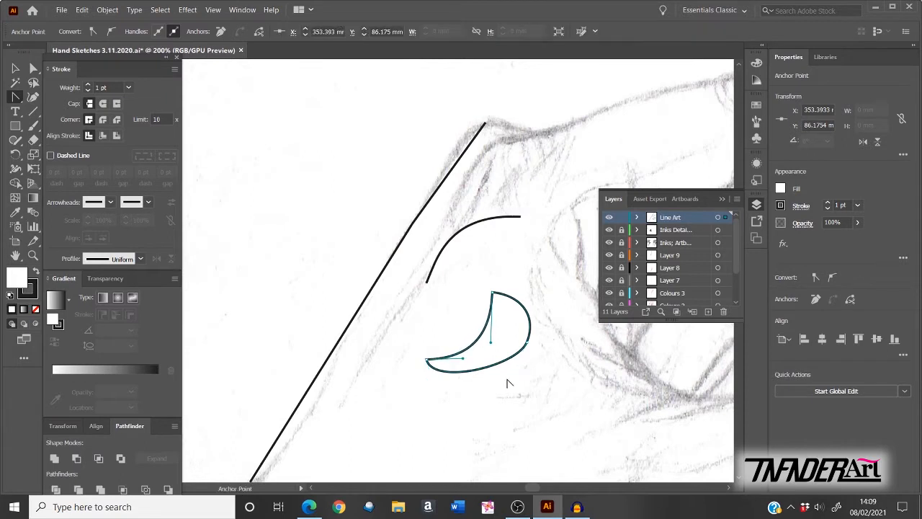
left_click(527, 342)
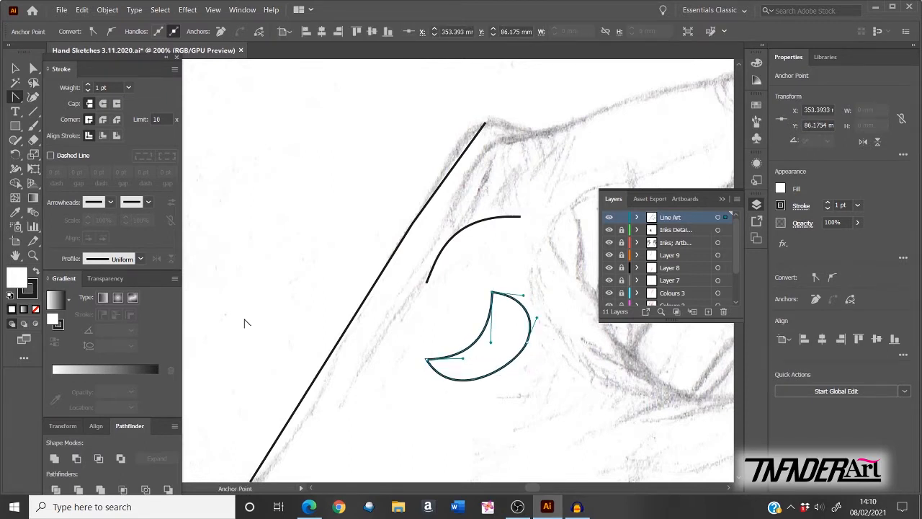
key("p")
key("ctrl+0")
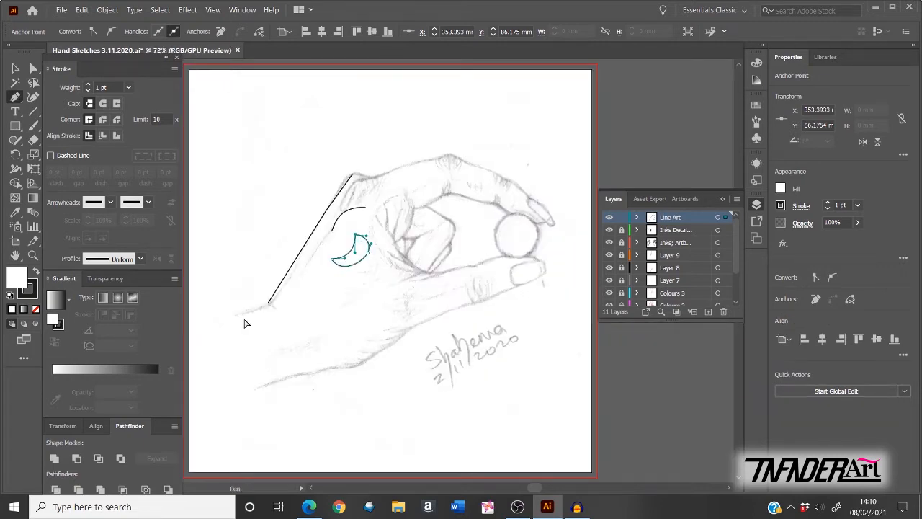
Step: Undo three times to remove the crescent, the arc and the straight line
key("ctrl+z")
key("ctrl+z")
key("ctrl+z")
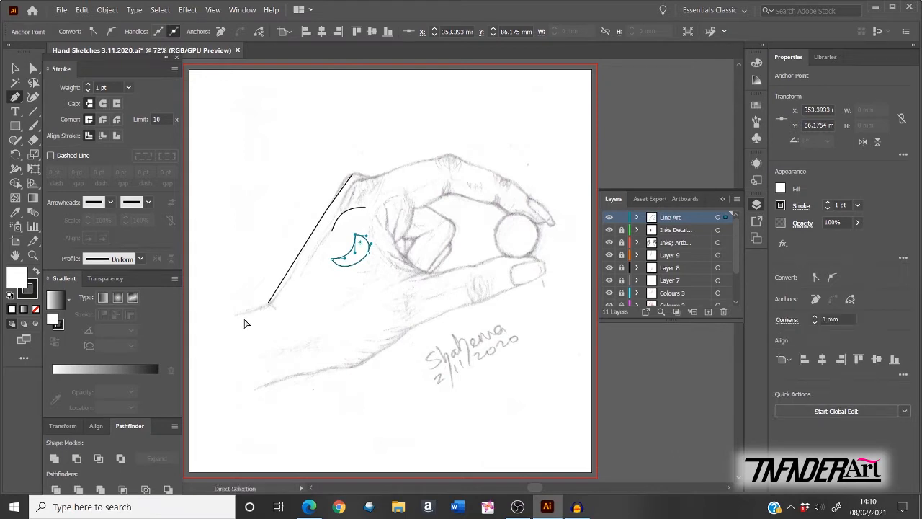
key("ctrl+z")
key("ctrl+z")
key("ctrl+z")
key("ctrl+z")
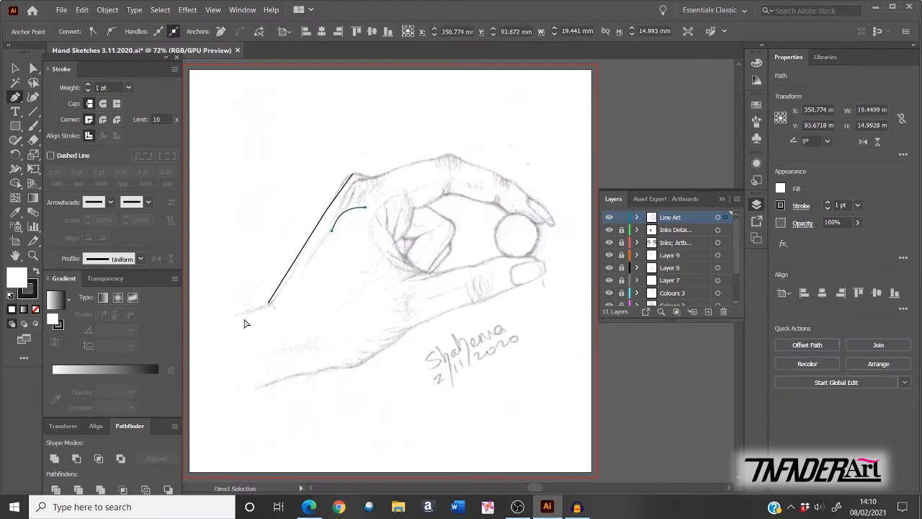
key("ctrl+z")
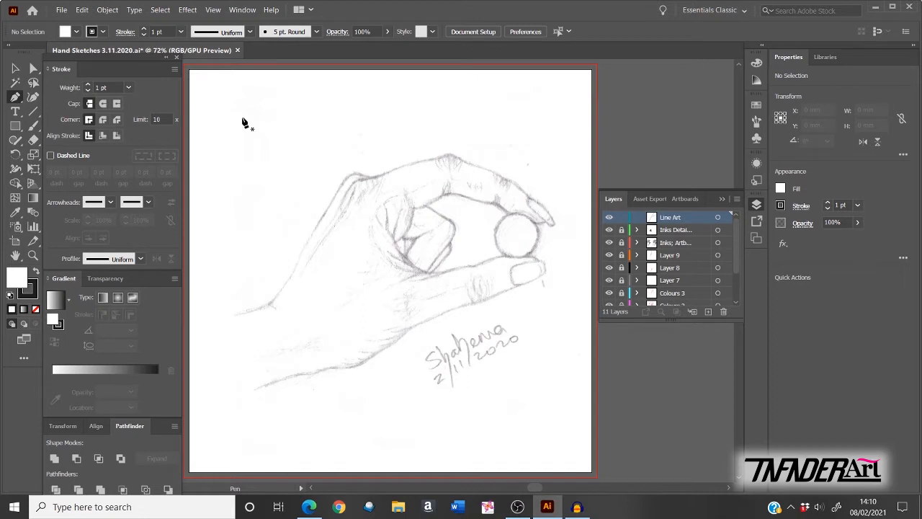
Step: Pen-trace a smooth curve from the wrist up the hand's back edge over the top knuckle
scroll(242, 123, "up", 3)
scroll(284, 289, "up", 1)
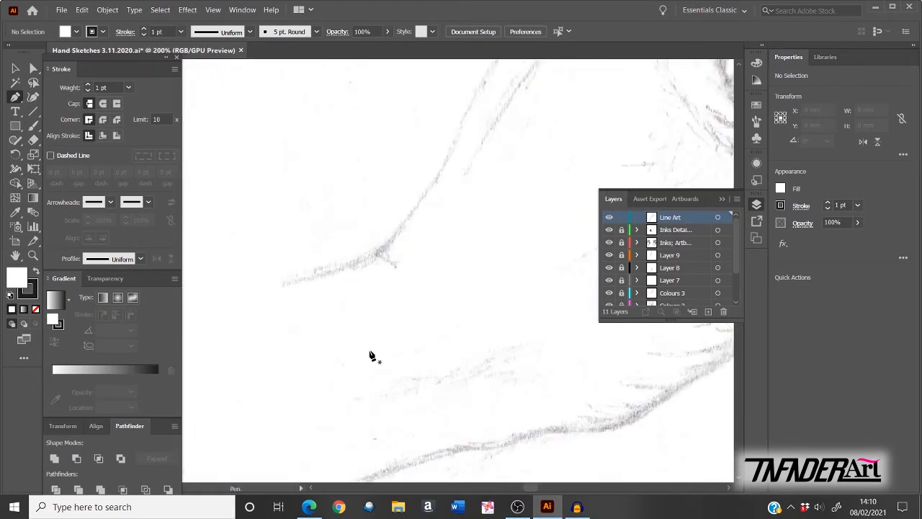
key("ctrl+z")
key("ctrl+z")
key("ctrl+z")
left_click_drag(313, 287, 314, 289)
left_click_drag(380, 251, 399, 233)
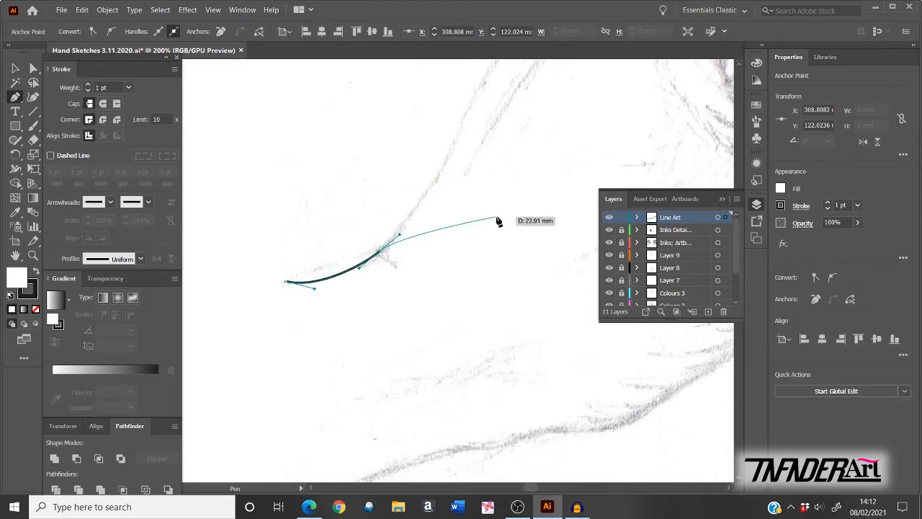
key("space")
left_click_drag(513, 188, 440, 343)
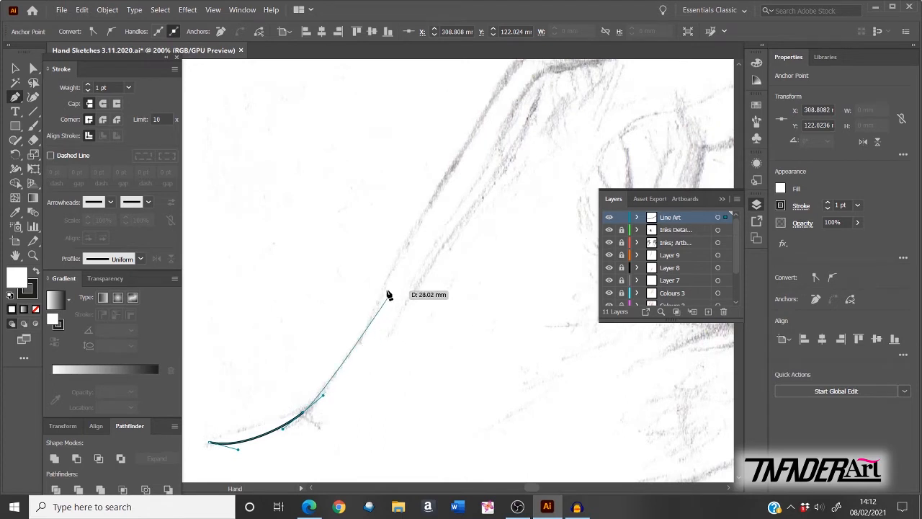
left_click_drag(369, 325, 379, 294)
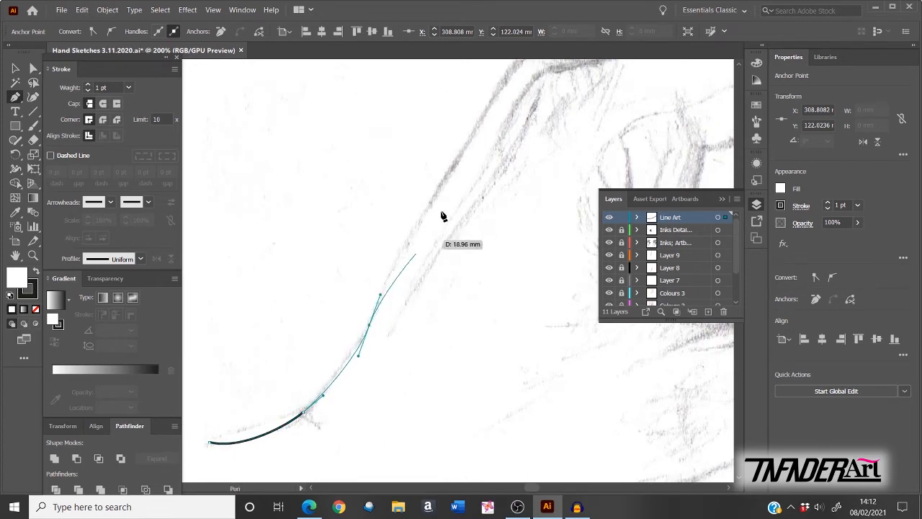
left_click_drag(454, 164, 404, 311)
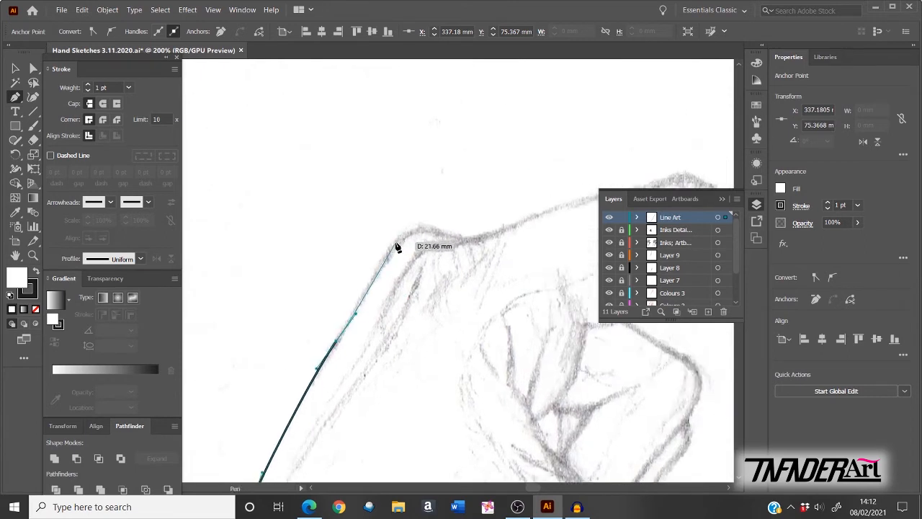
mouse_move(397, 243)
left_mouse_down()
mouse_move(443, 229)
mouse_move(481, 238)
left_mouse_up()
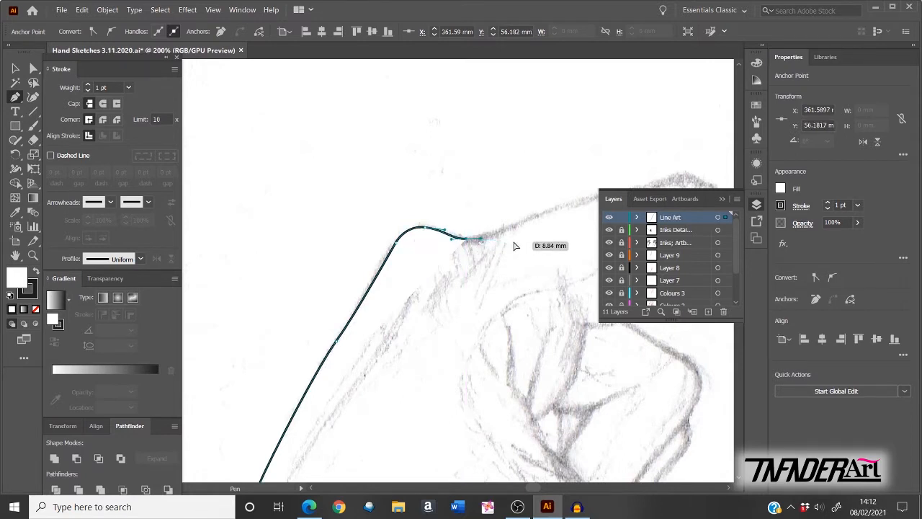
left_click(542, 206, "ctrl")
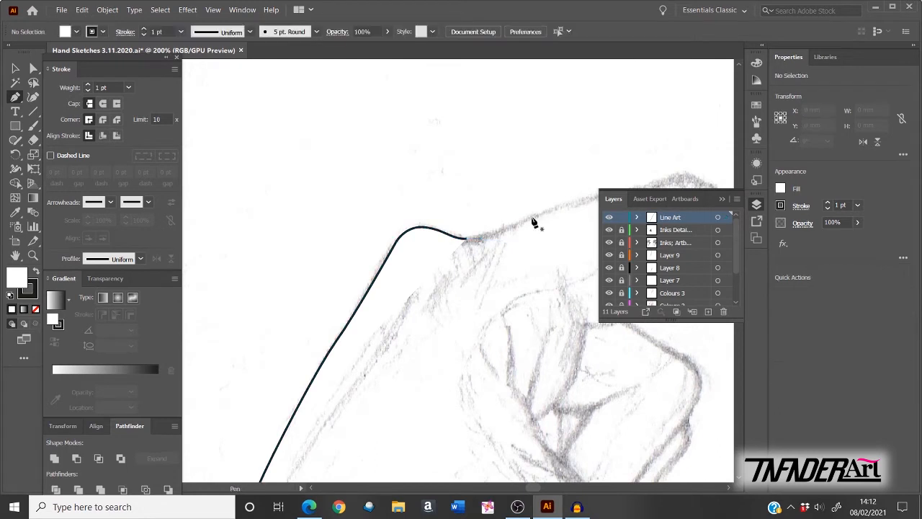
Step: Smooth the traced curve's top bend by reshaping its anchor with the Anchor Point Tool
left_click(34, 70)
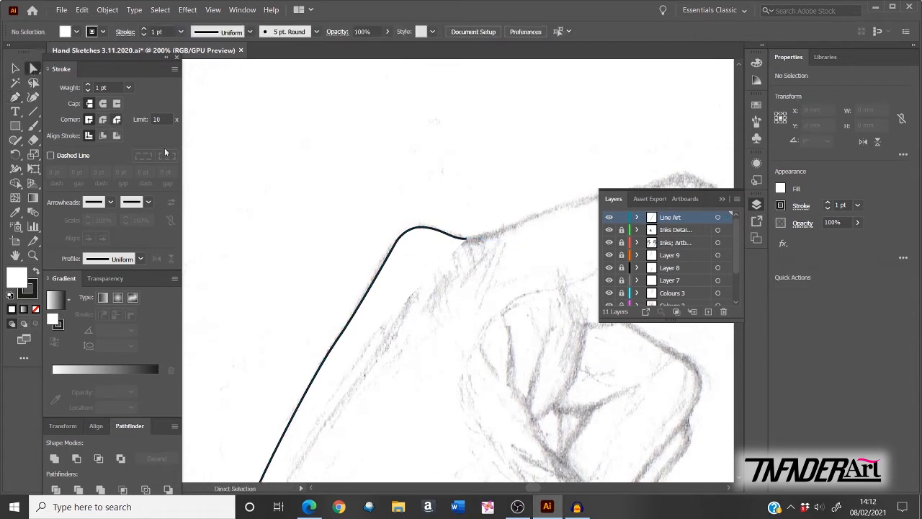
left_click(391, 248)
left_click(395, 252)
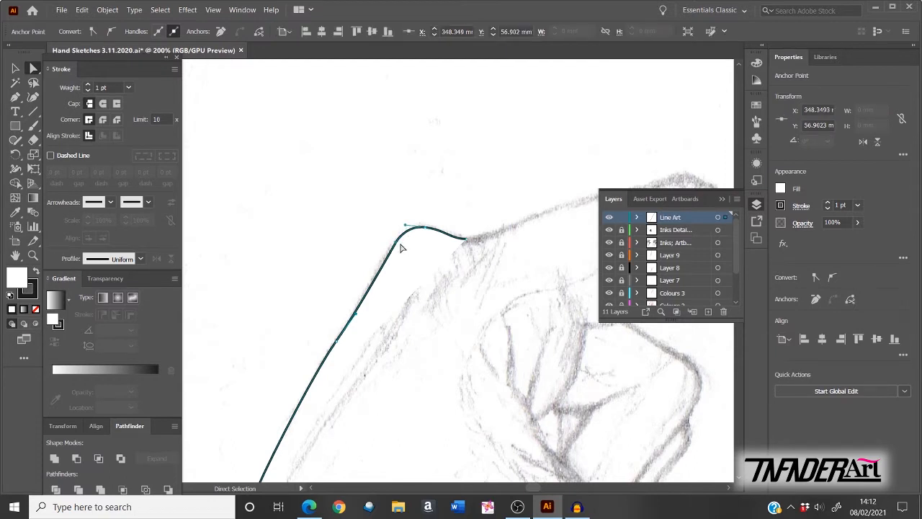
left_click(16, 99)
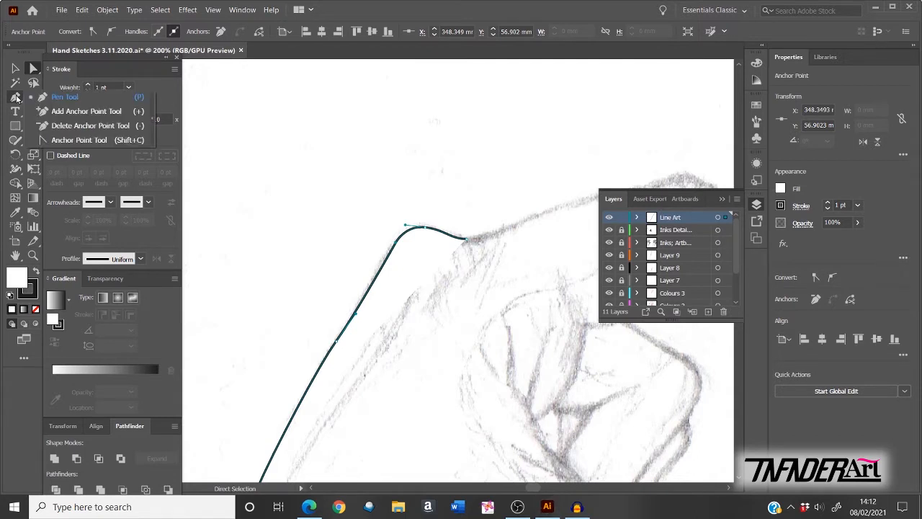
left_click(80, 140)
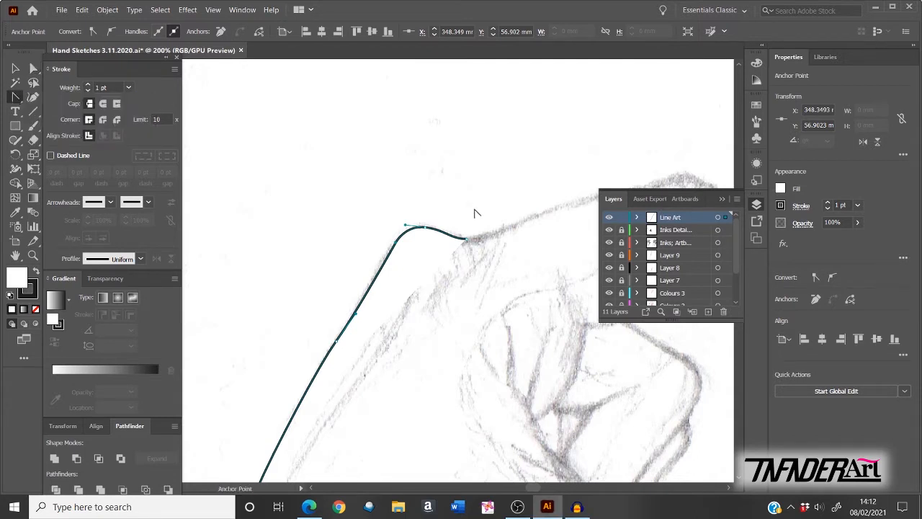
left_click_drag(396, 243, 404, 231)
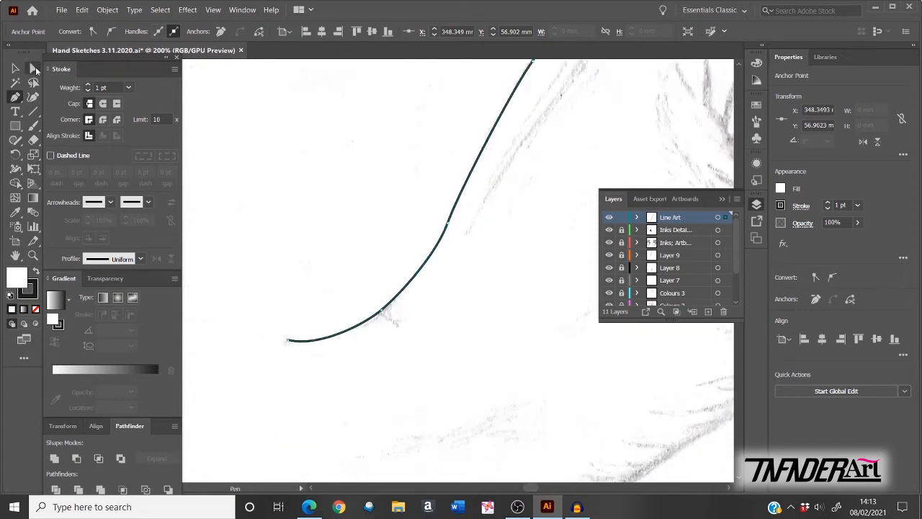
Step: Pull handles from the curve's lower end anchor to round it, then reposition that end point
left_click(35, 69)
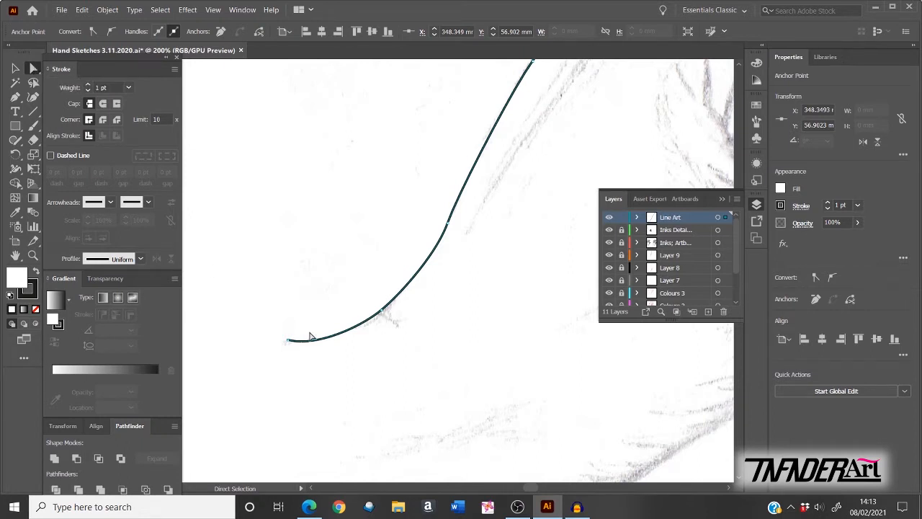
left_click(287, 340)
mouse_move(288, 340)
left_mouse_down()
mouse_move(306, 375)
mouse_move(291, 344)
left_mouse_up()
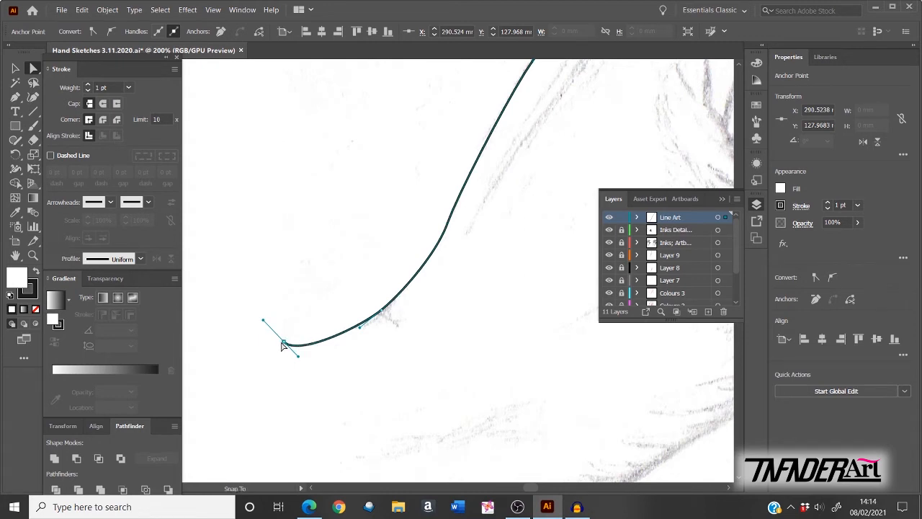
mouse_move(286, 346)
left_mouse_down()
mouse_move(303, 365)
mouse_move(329, 362)
mouse_move(343, 345)
mouse_move(287, 346)
mouse_move(285, 368)
mouse_move(303, 370)
mouse_move(284, 343)
left_mouse_up()
Step: Set the traced line's fill to None and nudge its bottom end point down-right
left_click(780, 190)
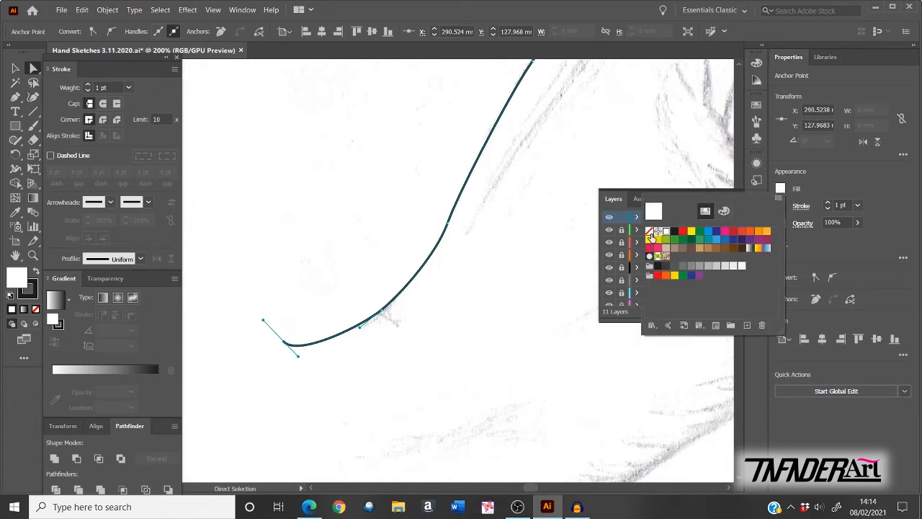
left_click(649, 231)
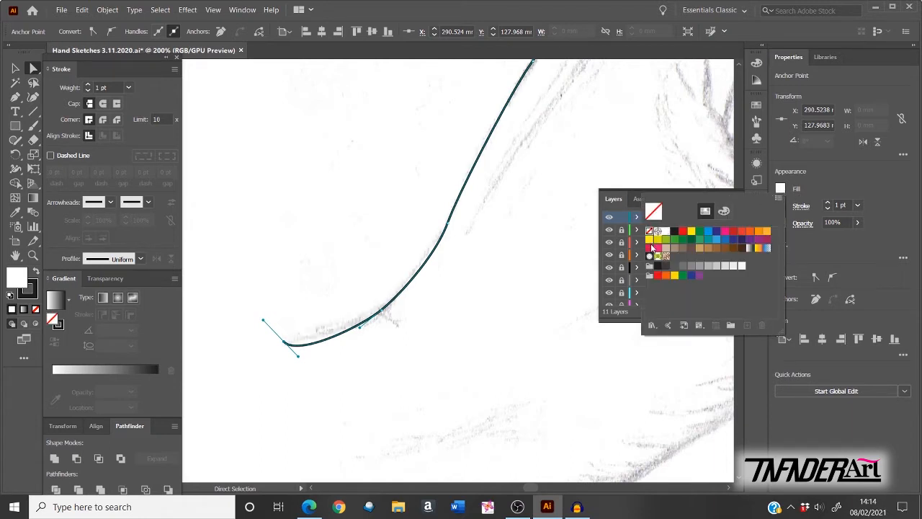
left_click(827, 182)
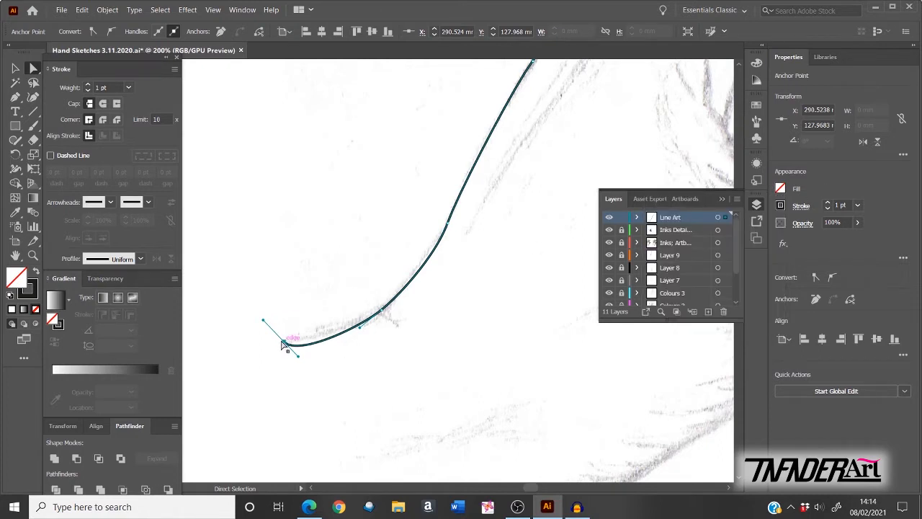
left_click_drag(284, 341, 305, 340)
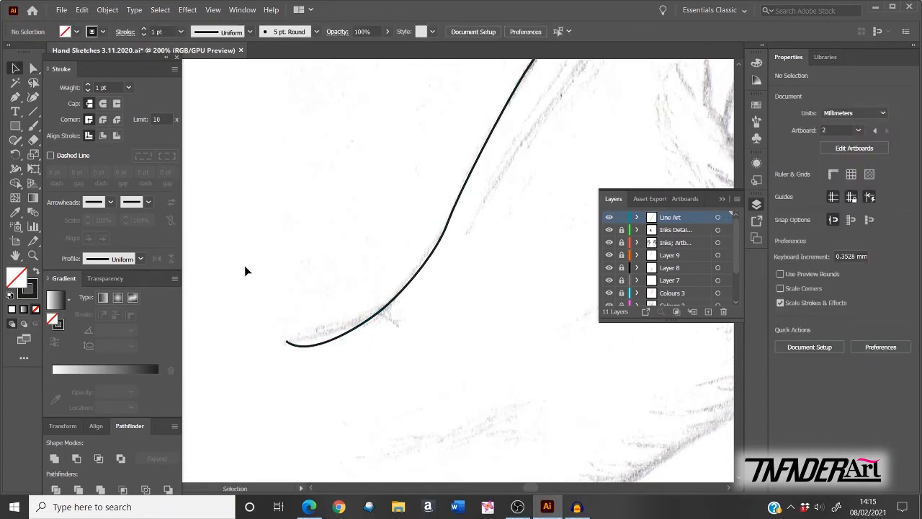
Step: Ease the line's end tip by flattening and raising its end handle
left_click(34, 69)
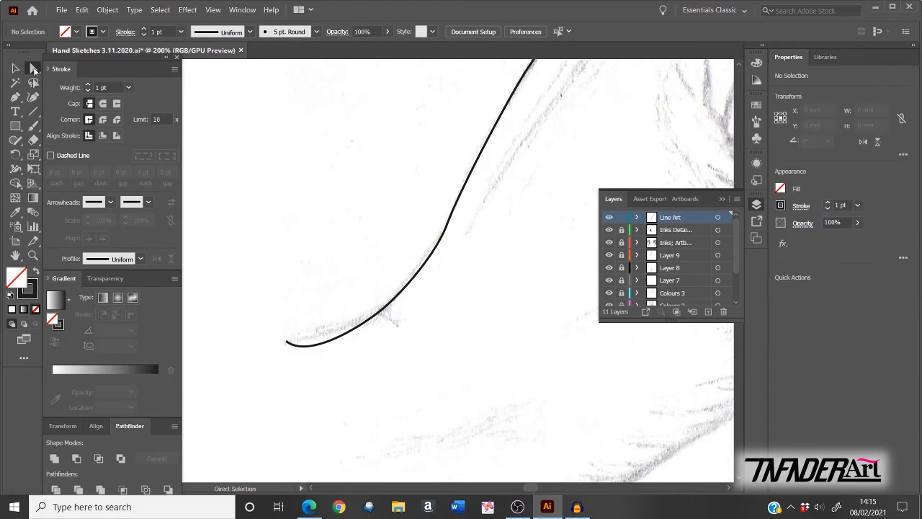
left_click(286, 344)
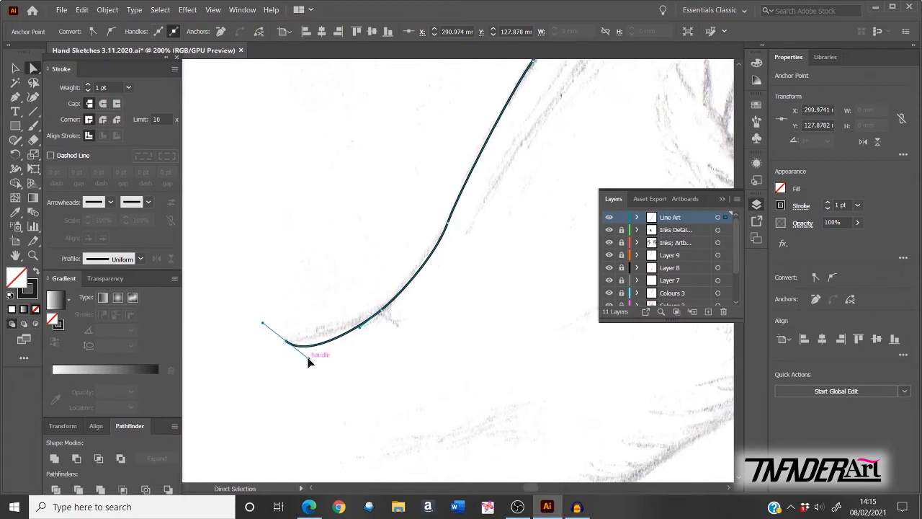
left_click_drag(310, 361, 288, 337)
left_click_drag(340, 346, 339, 334)
left_click_drag(381, 313, 342, 331)
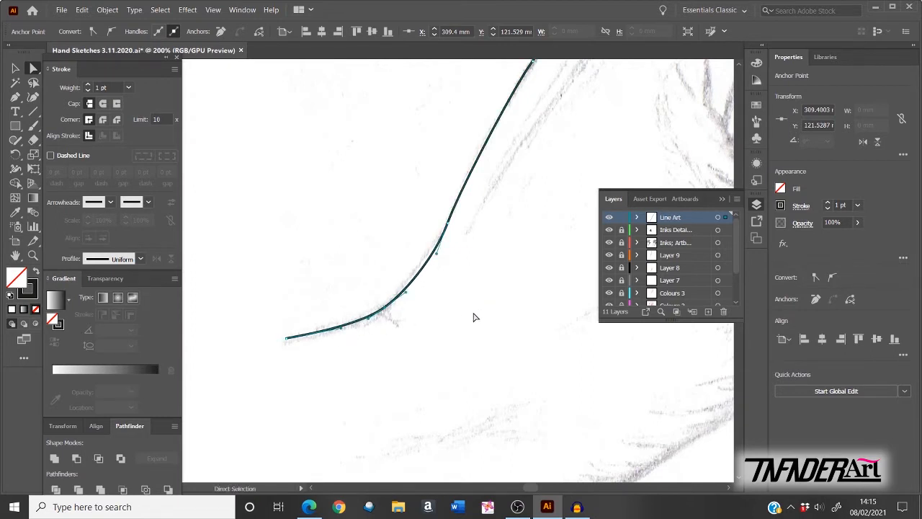
Step: Tighten the lower bend by adjusting its anchors and handles to follow the hand's back
key("space")
left_click_drag(459, 329, 410, 377)
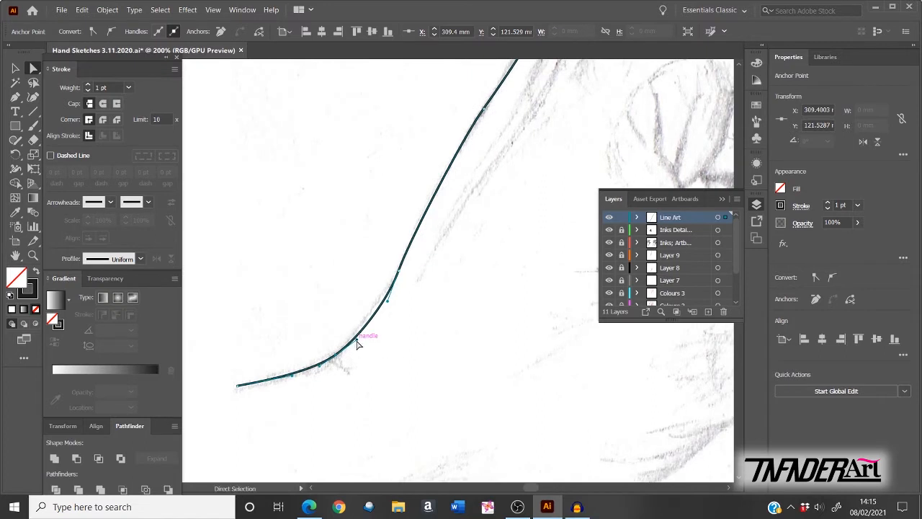
left_click_drag(356, 338, 369, 323)
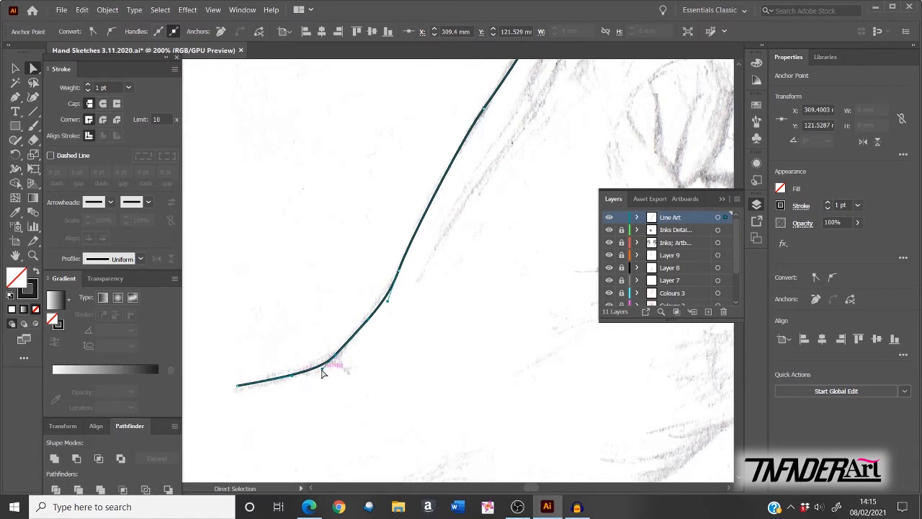
mouse_move(320, 367)
left_mouse_down()
mouse_move(315, 375)
mouse_move(325, 366)
left_mouse_up()
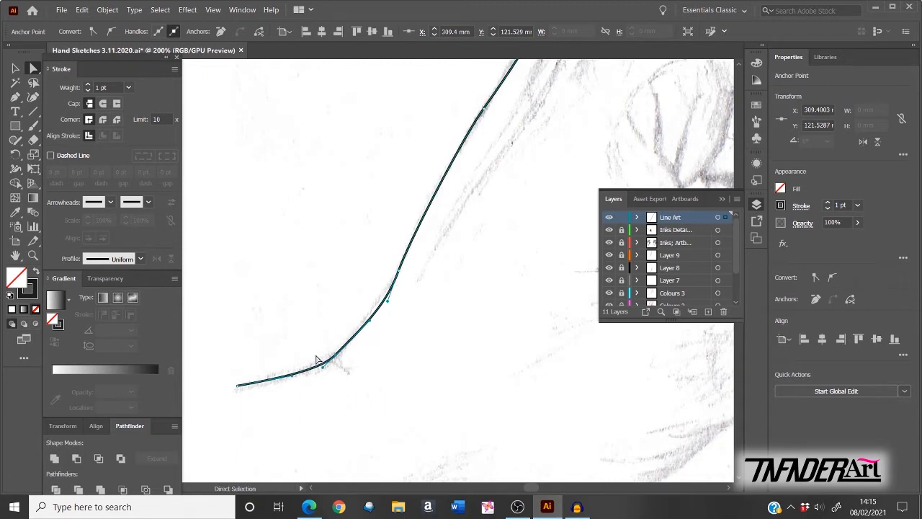
mouse_move(373, 319)
left_mouse_down()
mouse_move(374, 330)
mouse_move(373, 322)
left_mouse_up()
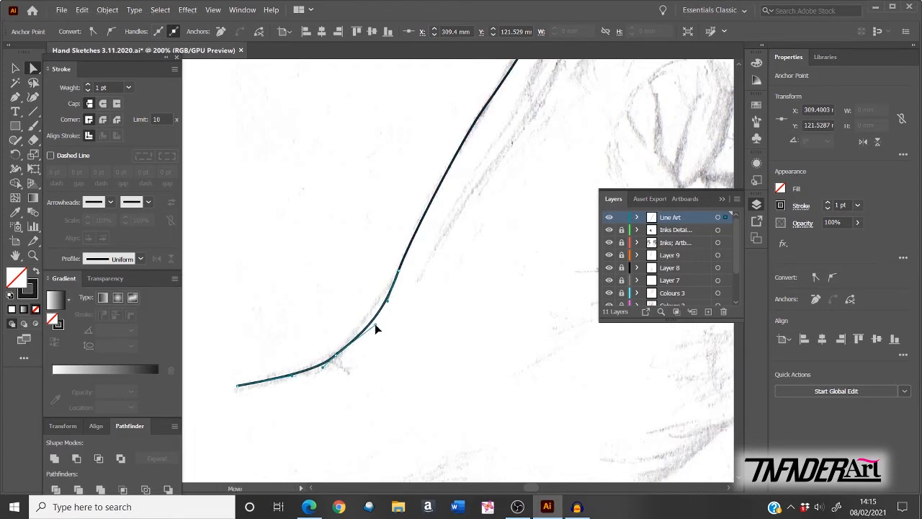
left_click(375, 324)
left_click_drag(374, 323, 367, 322)
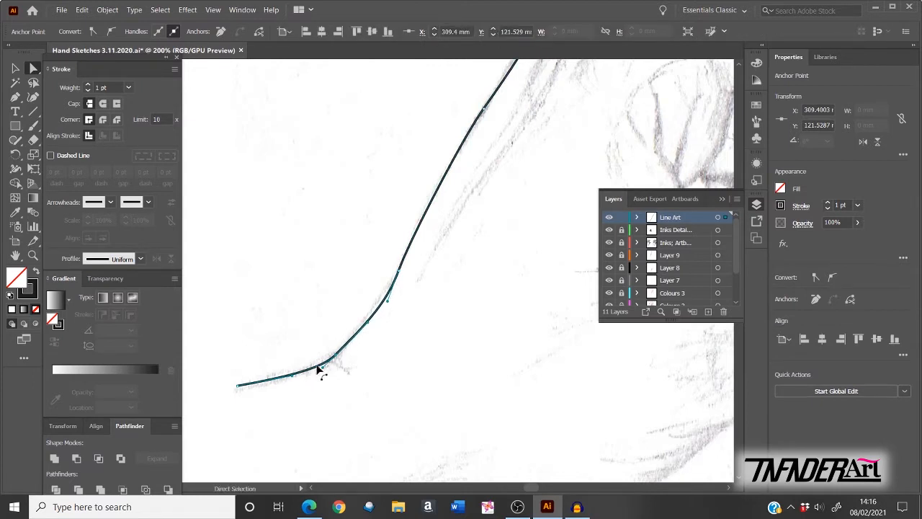
left_click_drag(403, 269, 376, 307)
Step: Nudge the upper anchors into place over the knuckle, then deselect and fit the artboard
scroll(425, 317, "up", 3)
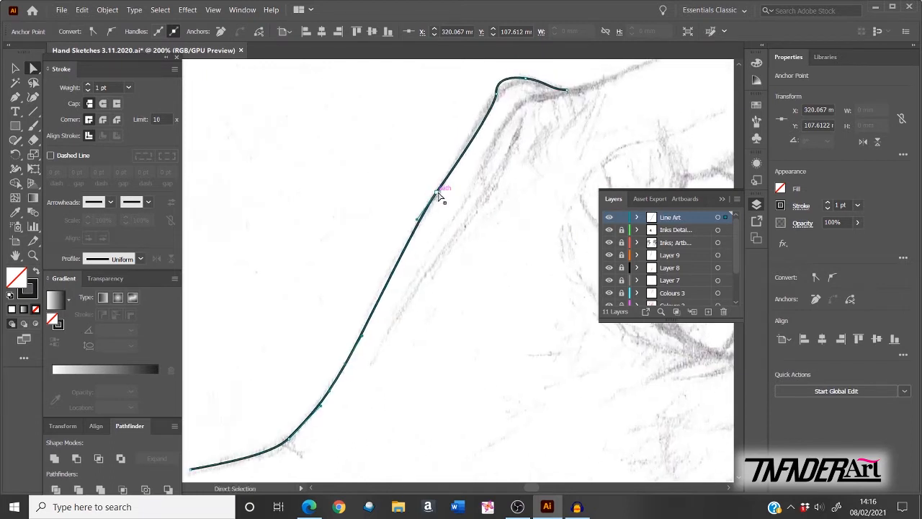
left_click_drag(444, 195, 404, 241)
left_click_drag(471, 235, 397, 346)
mouse_move(421, 206)
left_mouse_down()
mouse_move(406, 237)
mouse_move(420, 217)
left_mouse_up()
left_click_drag(452, 190, 497, 206)
key("v")
left_click(296, 139)
key("ctrl+0")
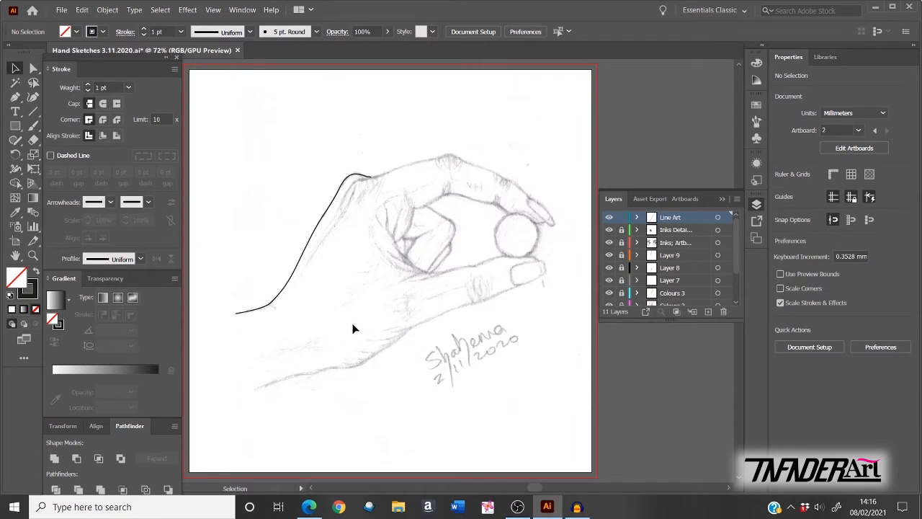
Step: Apply the tapered Width Profile 1 to the back-of-hand line
left_click(306, 248)
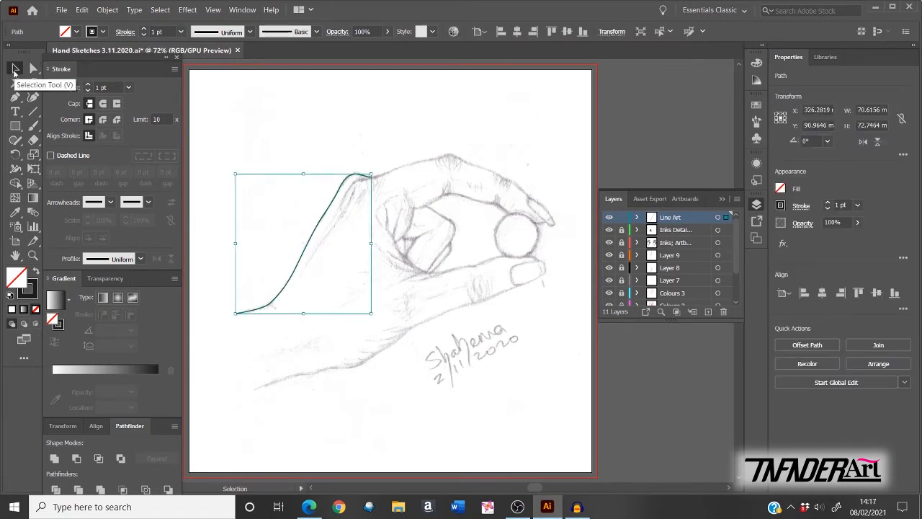
left_click(14, 69)
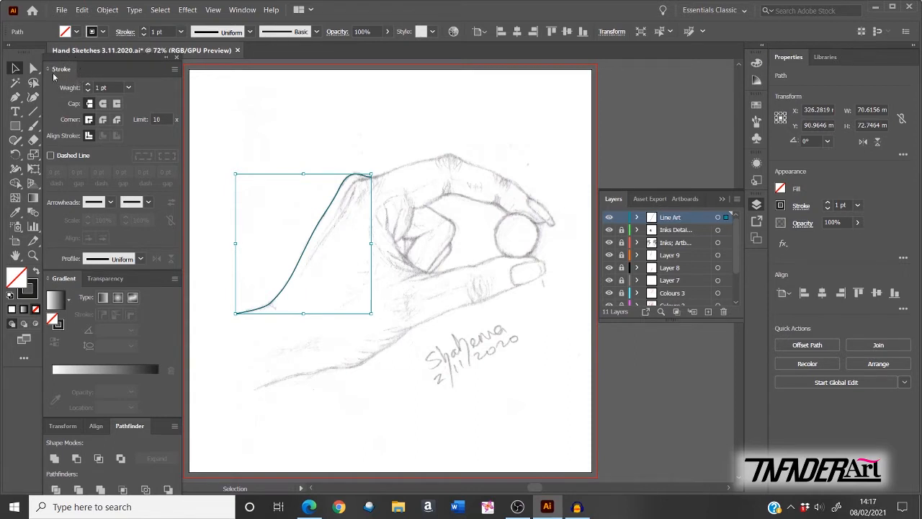
left_click(140, 258)
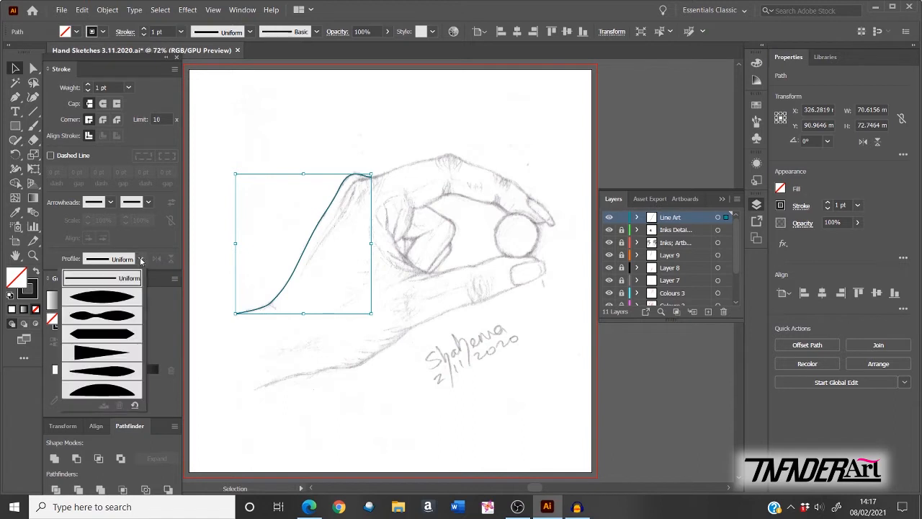
left_click(124, 317)
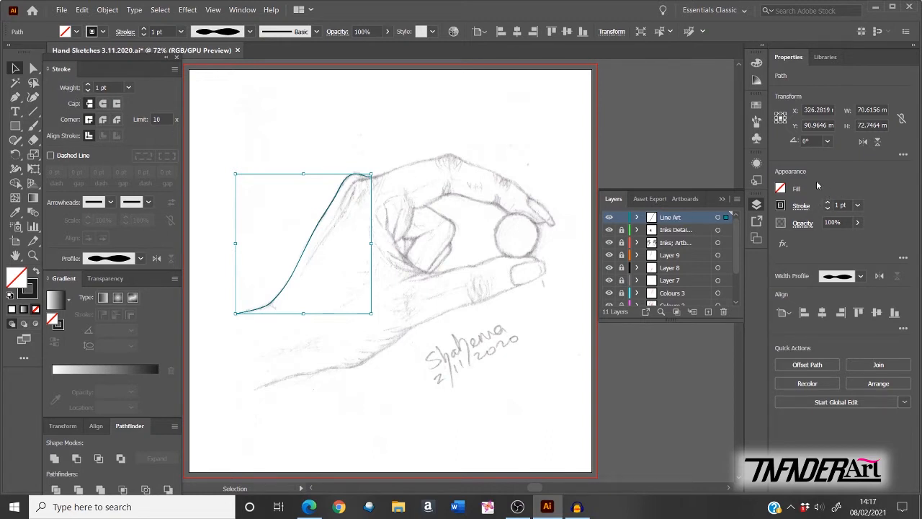
Step: Set the line's stroke weight to 3 pt after trying 4 pt
left_click(89, 85)
left_click(89, 86)
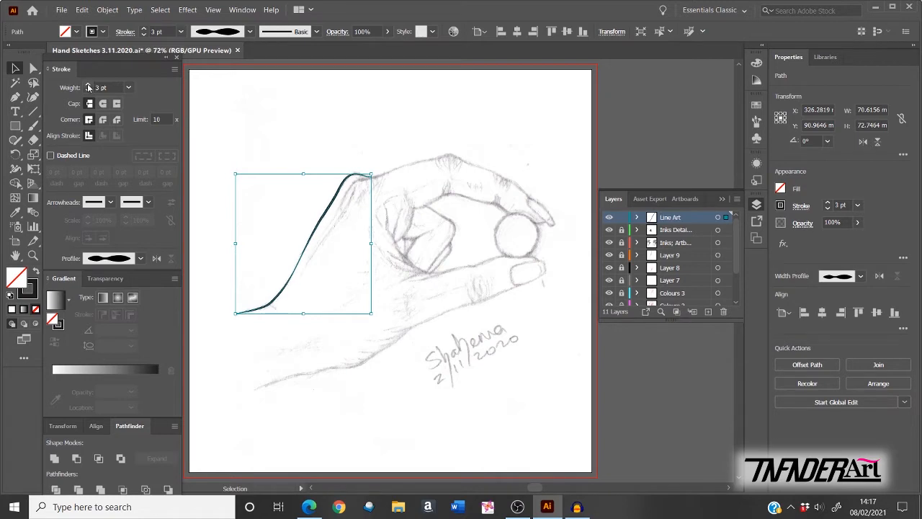
left_click(89, 85)
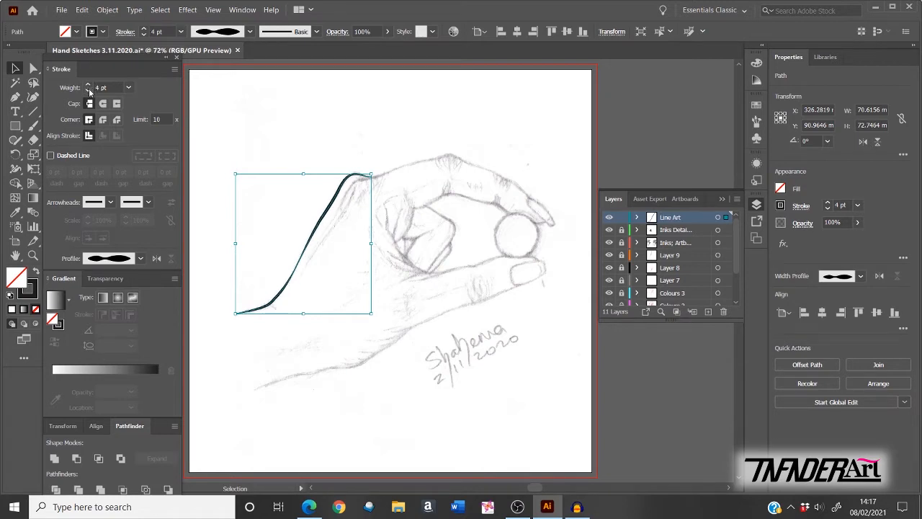
left_click(88, 91)
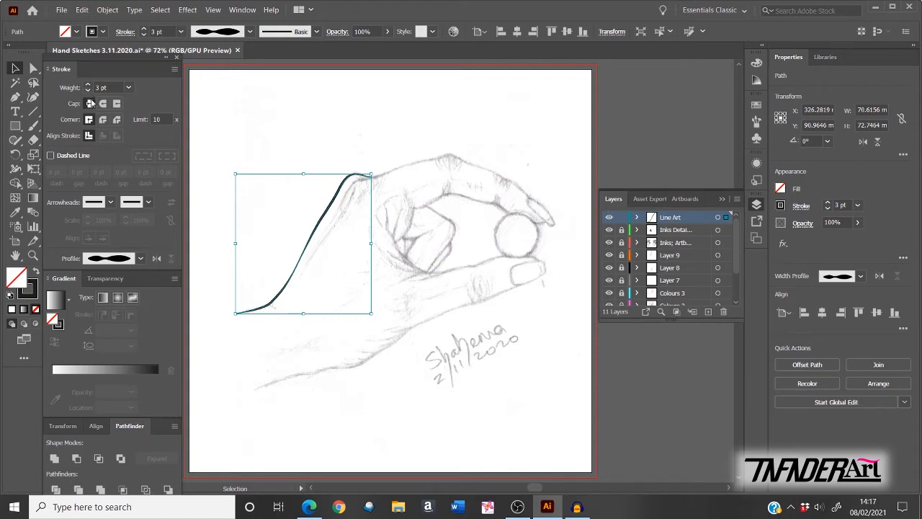
left_click(89, 85)
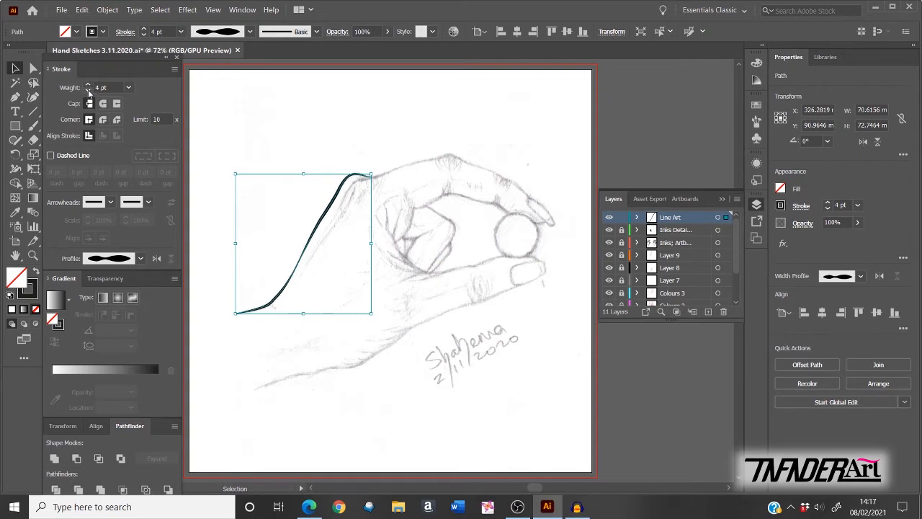
left_click(88, 90)
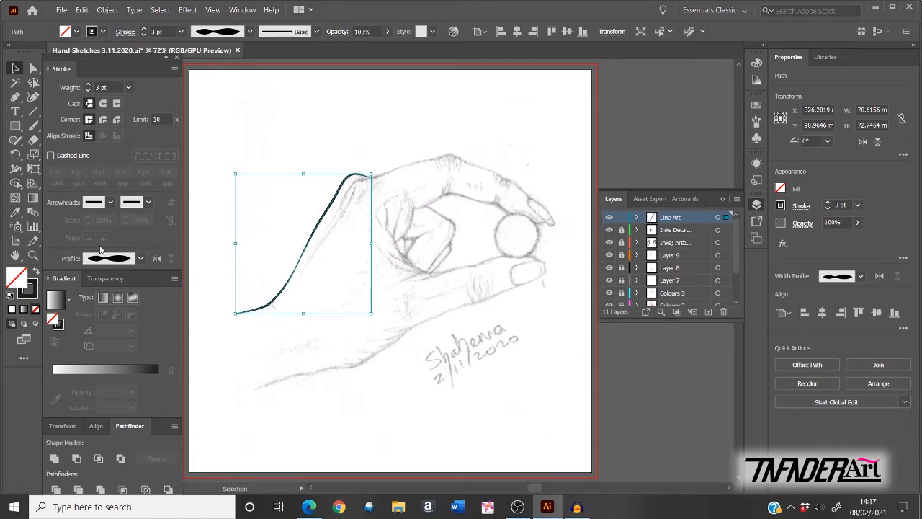
Step: Toggle Flip Along to test the taper direction
left_click(158, 260)
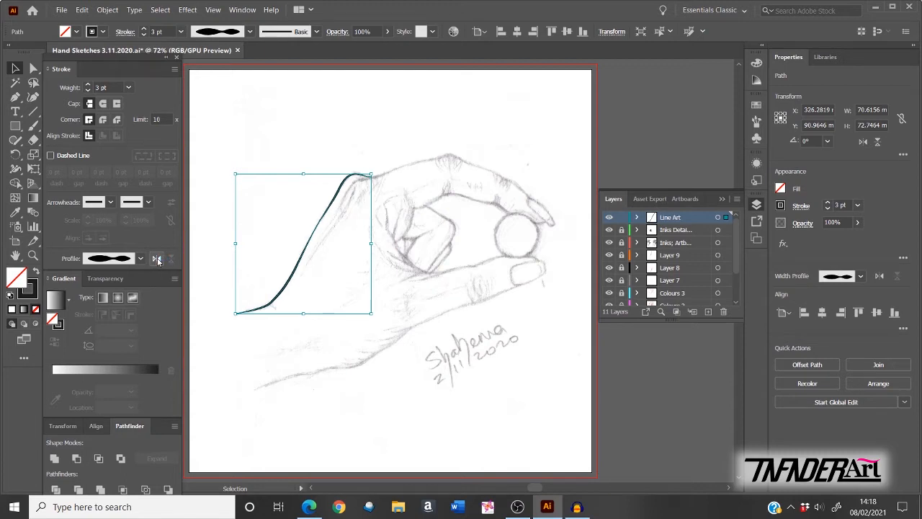
left_click(157, 261)
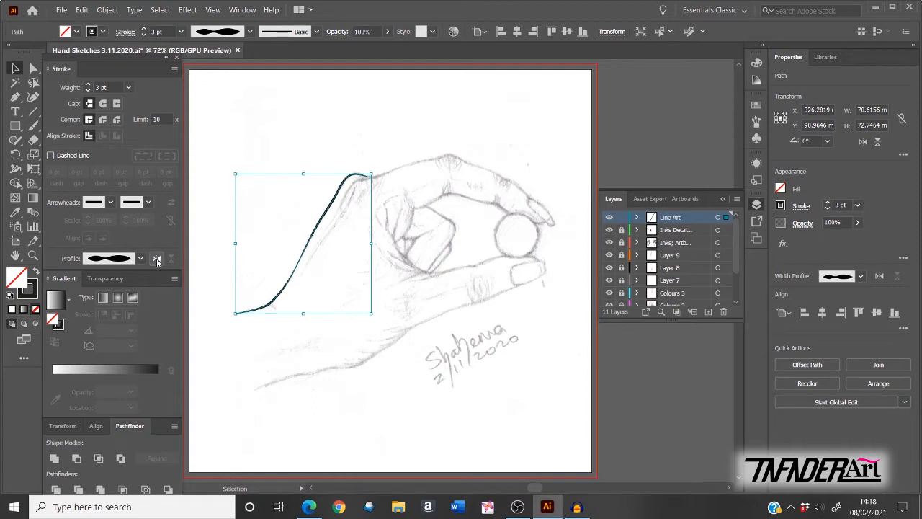
left_click(157, 261)
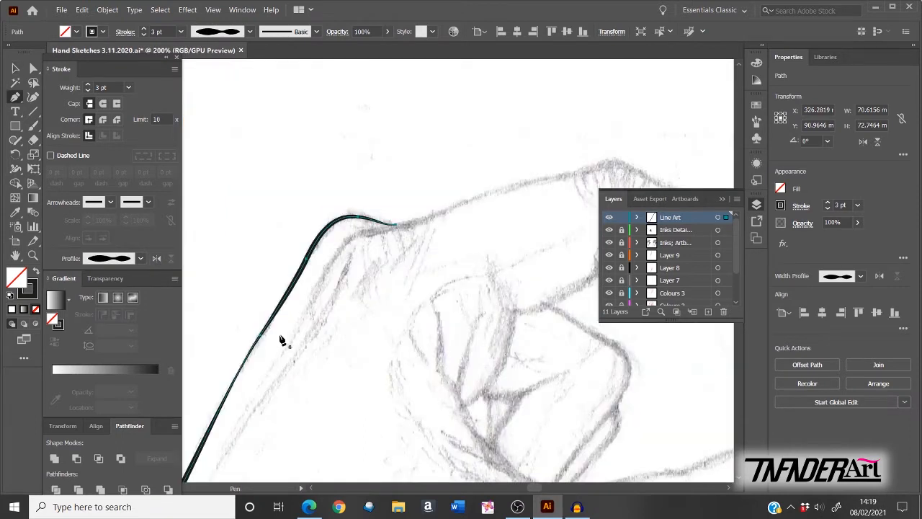
Step: Pen-draw a smooth path from the first outline's end over the knuckle toward the index fingertip
key("ctrl+0")
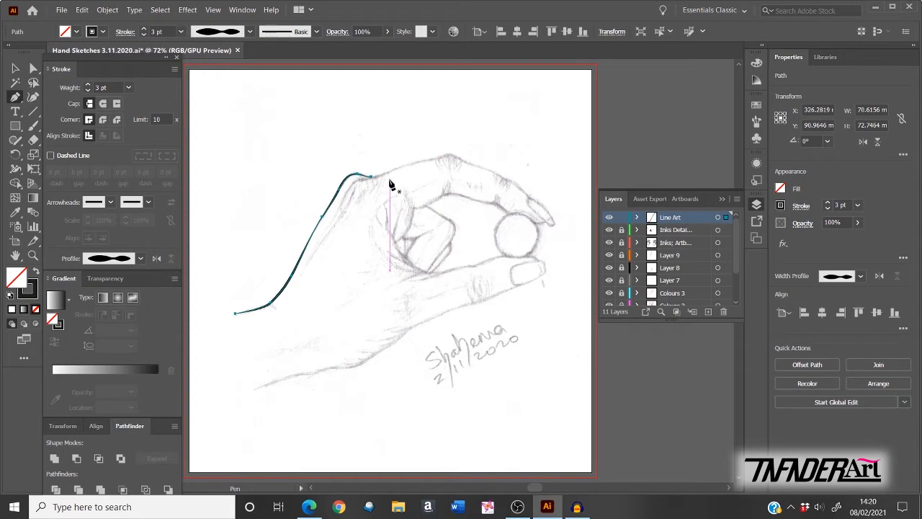
key("ctrl+plus")
key("ctrl+plus")
left_click_drag(446, 218, 311, 264)
left_click_drag(342, 212, 359, 208)
left_click_drag(377, 206, 398, 201)
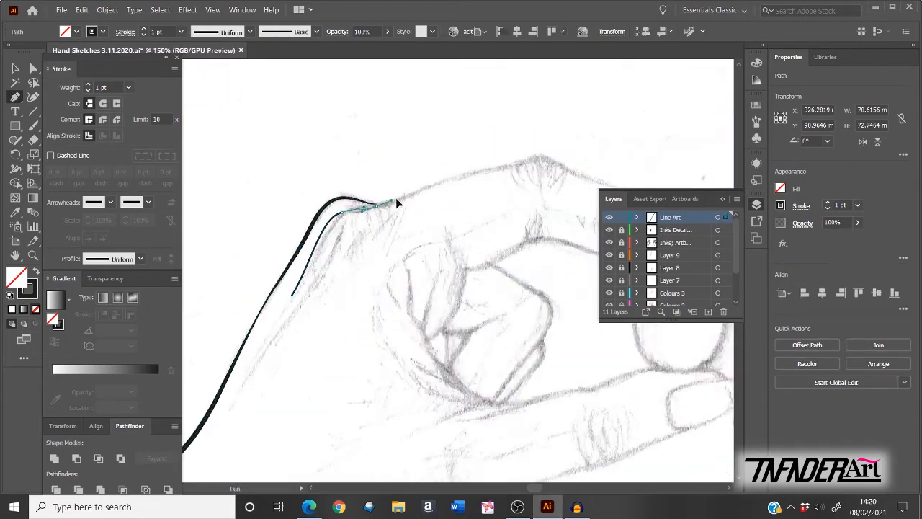
left_click_drag(502, 167, 522, 163)
left_click_drag(536, 155, 352, 183)
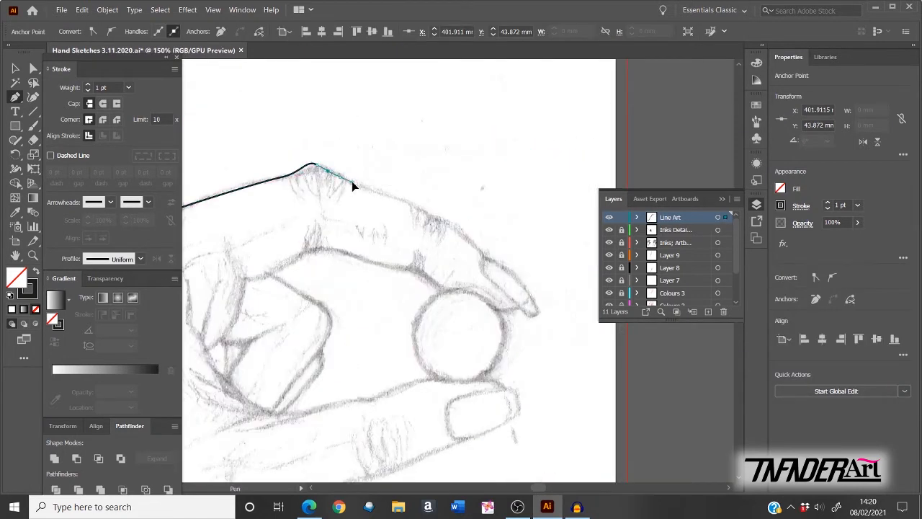
left_click_drag(433, 215, 493, 265)
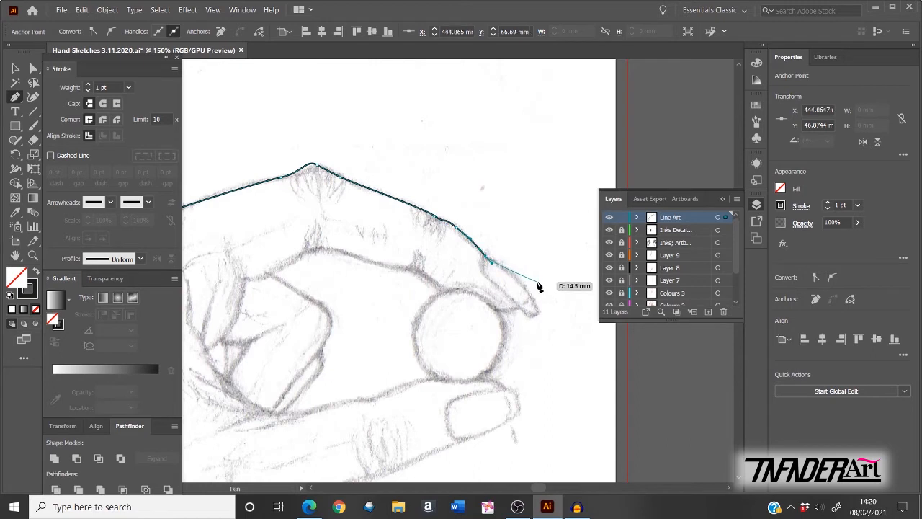
key("ctrl")
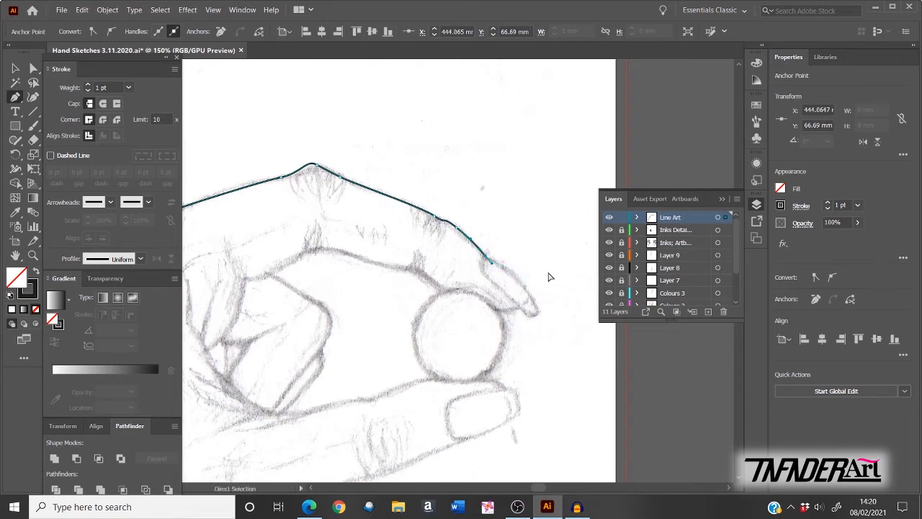
left_click(548, 210, "ctrl")
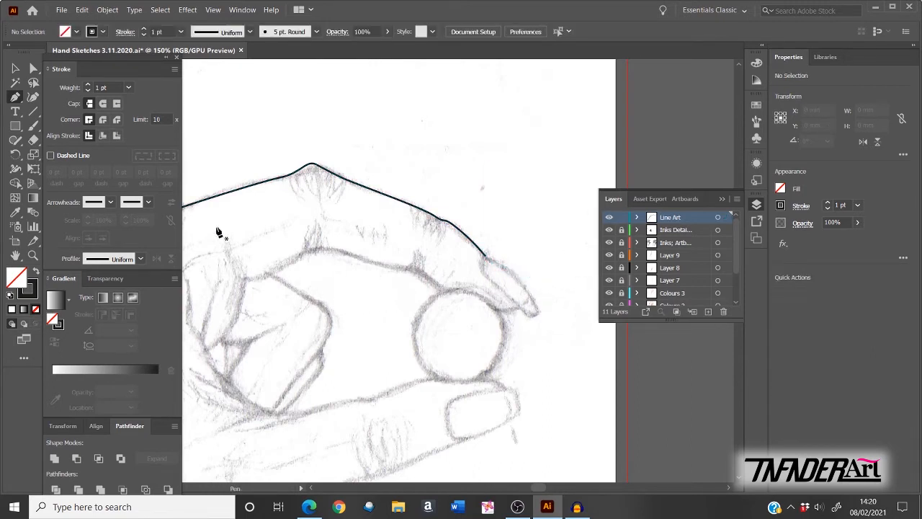
Step: Move the top line's starting points and handles onto the sketch near the joint
left_click(34, 69)
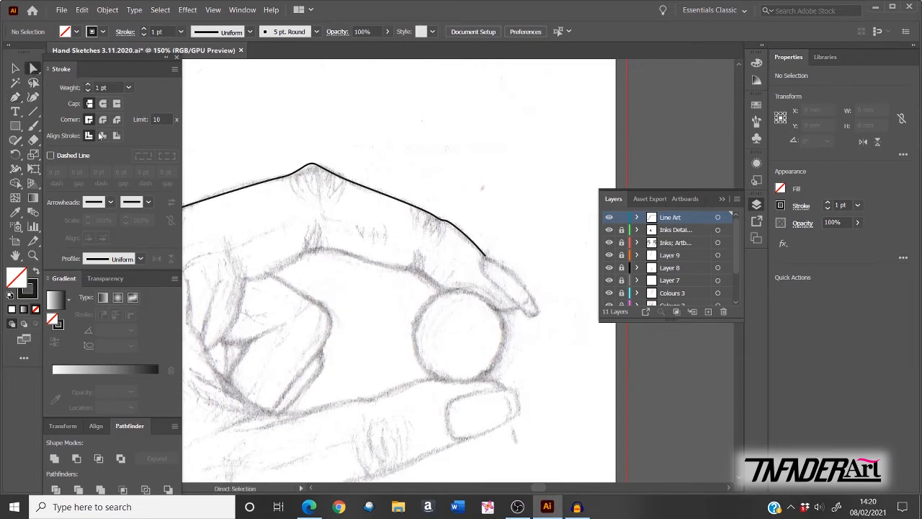
key("space")
left_click_drag(290, 321, 529, 350)
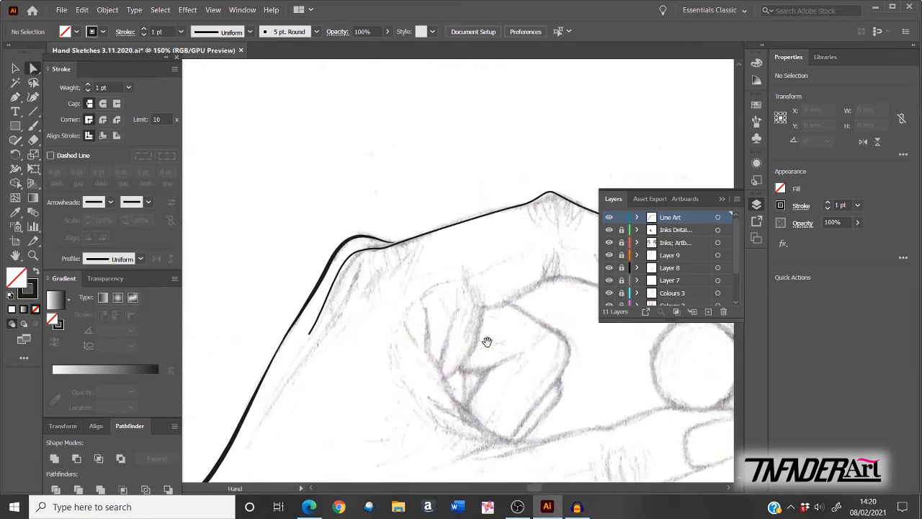
left_click(310, 333)
key("ctrl+plus")
left_click_drag(418, 227, 425, 233)
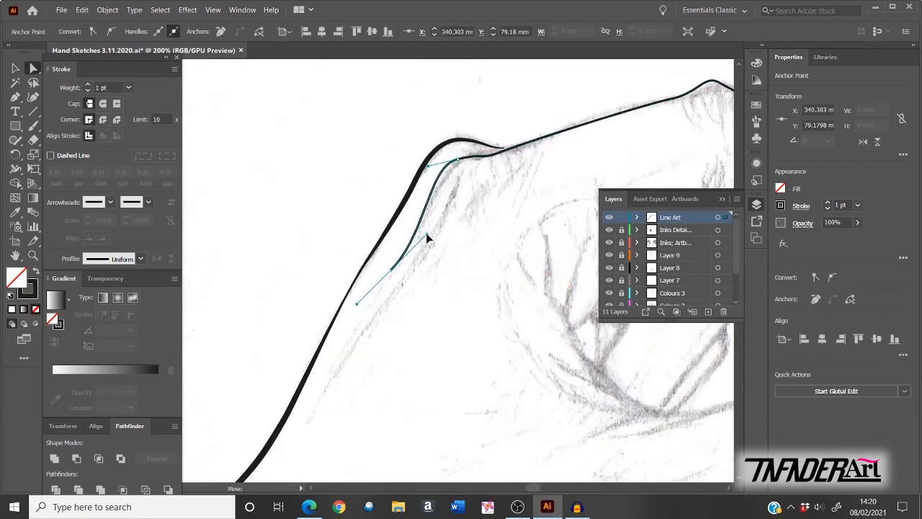
left_click_drag(457, 160, 456, 162)
left_click_drag(504, 150, 481, 156)
left_click_drag(484, 146, 316, 217)
Step: Reshape the curve over the knuckle and along the finger toward the fingertip
key("space")
left_click_drag(291, 220, 299, 221)
left_click_drag(483, 164, 429, 169)
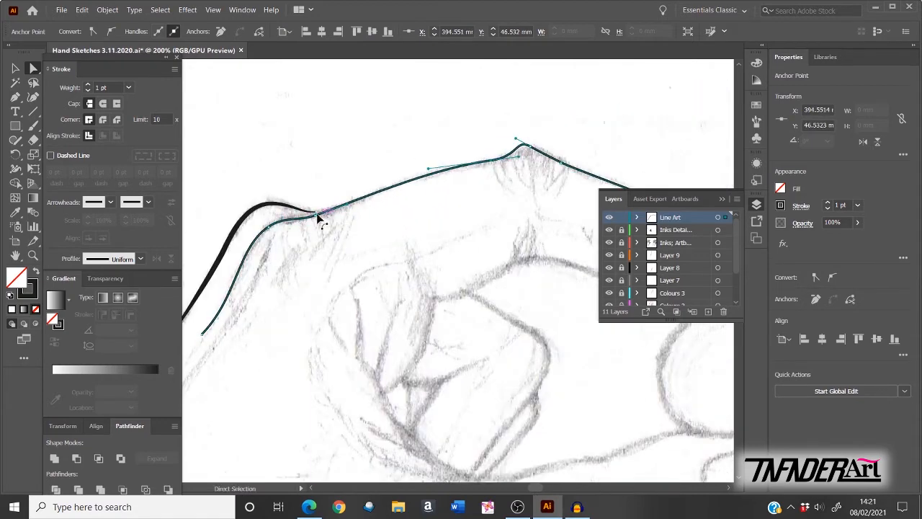
mouse_move(316, 217)
left_mouse_down()
mouse_move(325, 215)
mouse_move(312, 219)
left_mouse_up()
key("space")
left_click_drag(531, 147, 328, 167)
mouse_move(329, 167)
left_mouse_down()
mouse_move(378, 190)
mouse_move(343, 173)
left_mouse_up()
left_click_drag(387, 194, 383, 193)
left_click_drag(484, 232, 493, 238)
left_click_drag(513, 248, 544, 261)
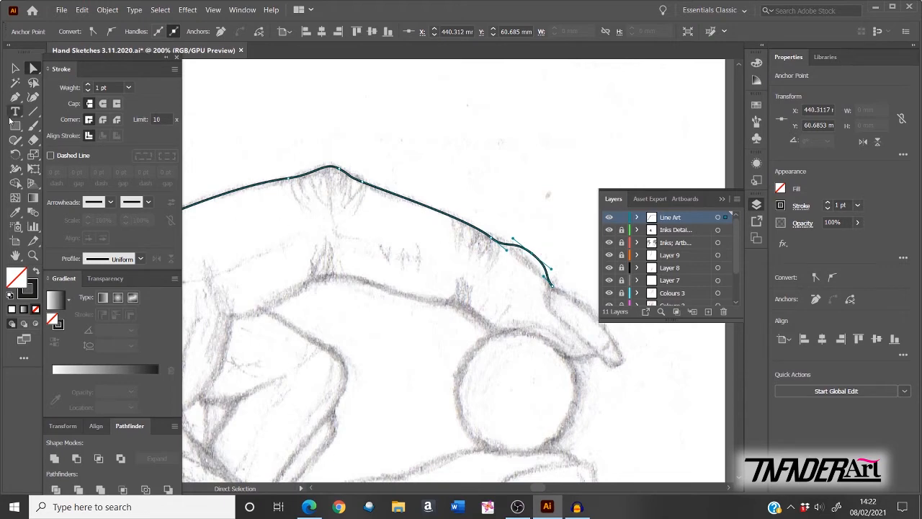
Step: Delete the surplus anchor near the fingertip, then deselect and fit the artboard
left_click(18, 98)
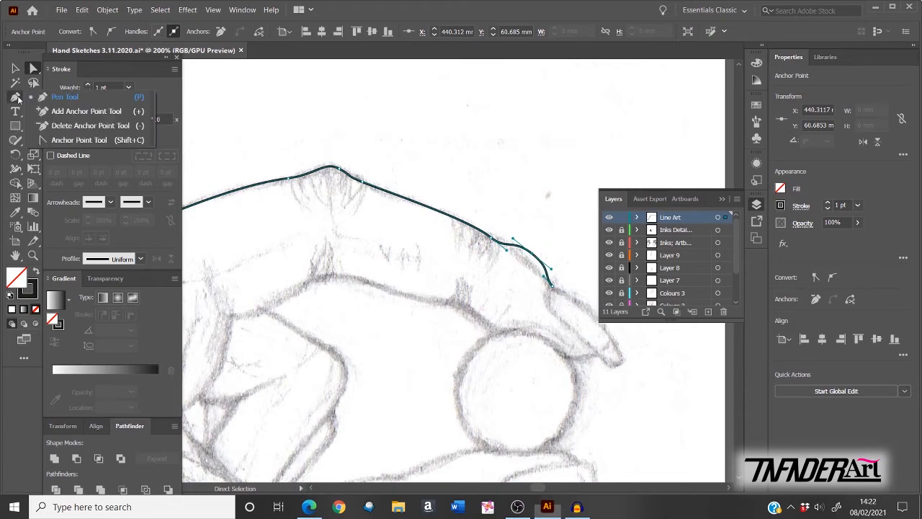
left_click(86, 127)
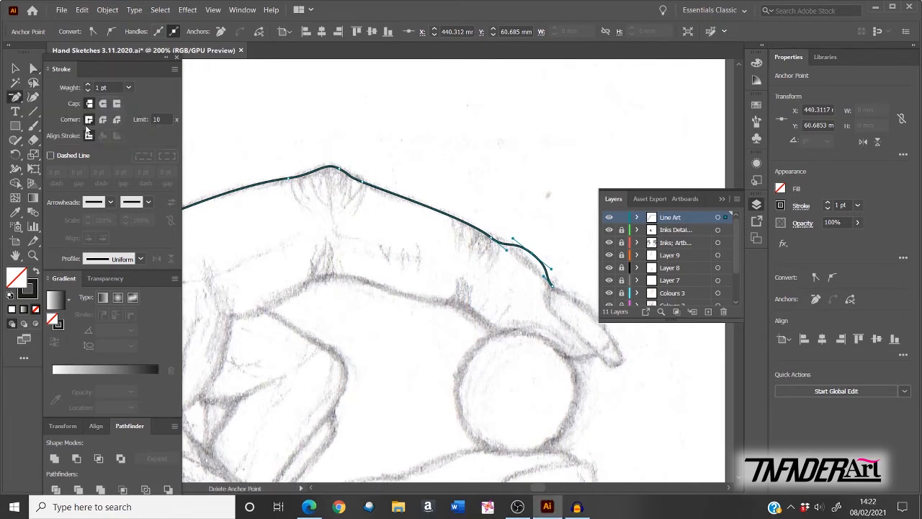
left_click(533, 255)
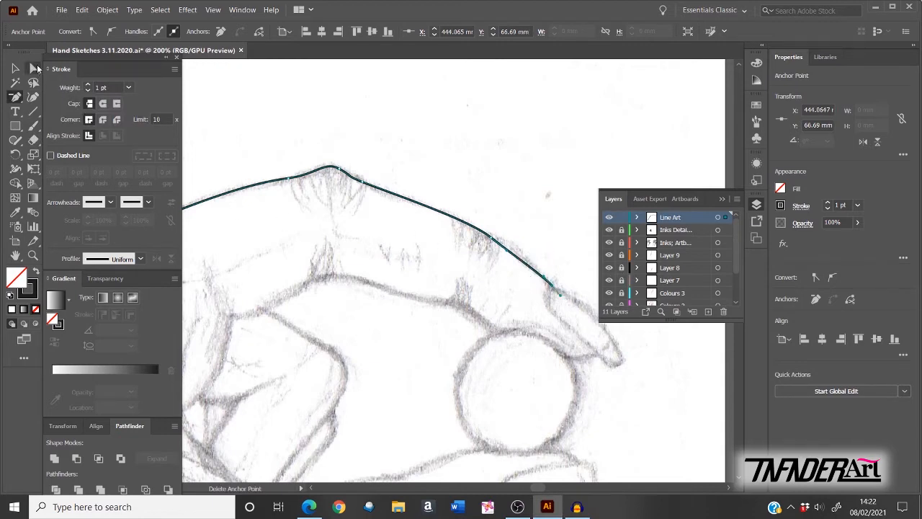
left_click(33, 69)
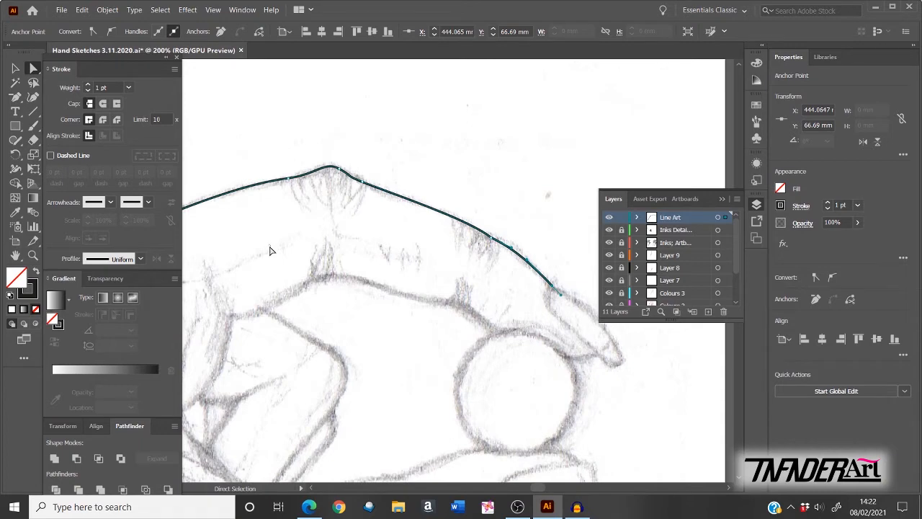
left_click(271, 251)
key("ctrl+0")
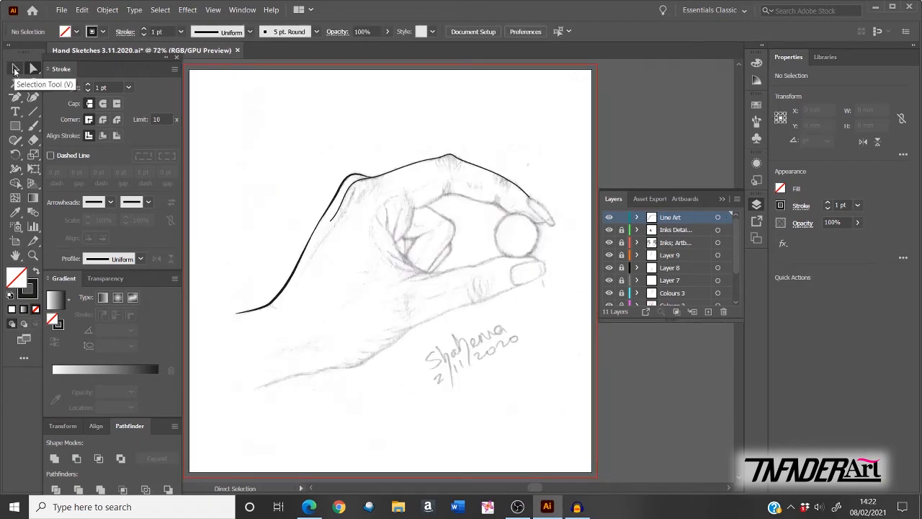
Step: Give the top-of-hand line a 3 pt stroke with Width Profile 1, testing Flip Along
left_click(15, 70)
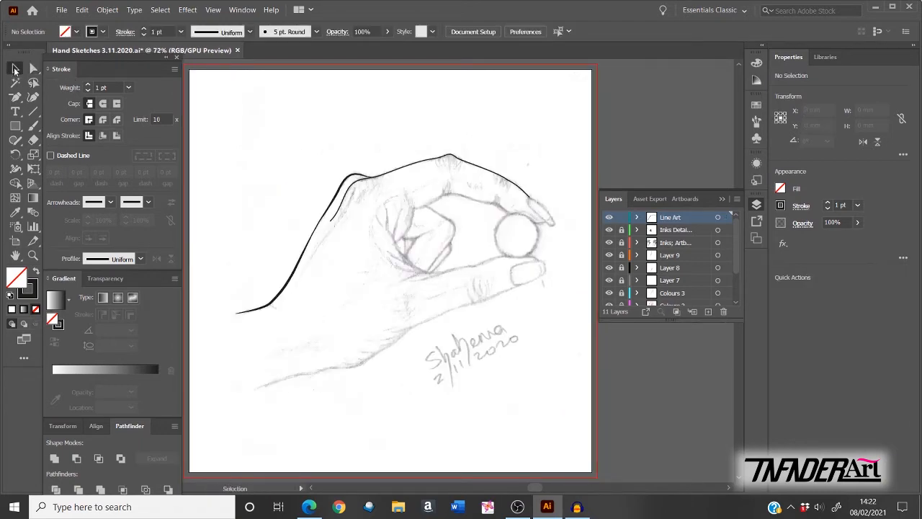
left_click(344, 209)
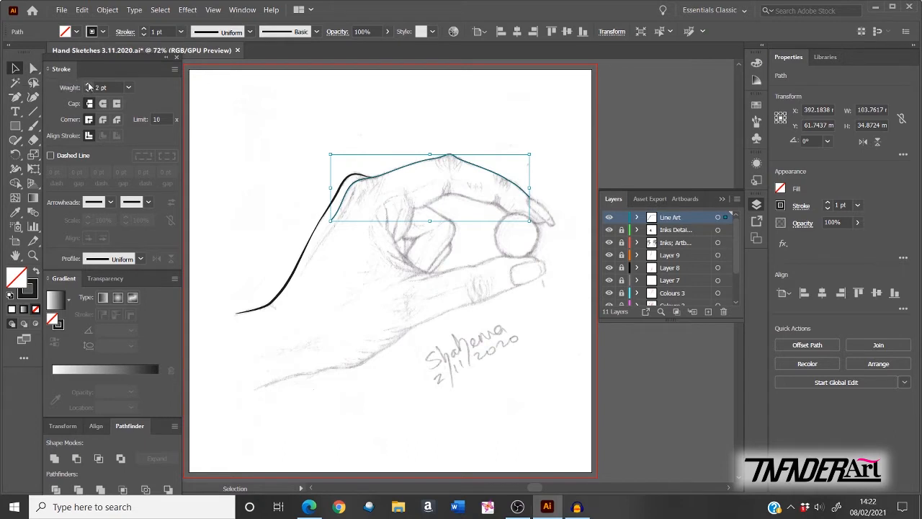
left_click(89, 88)
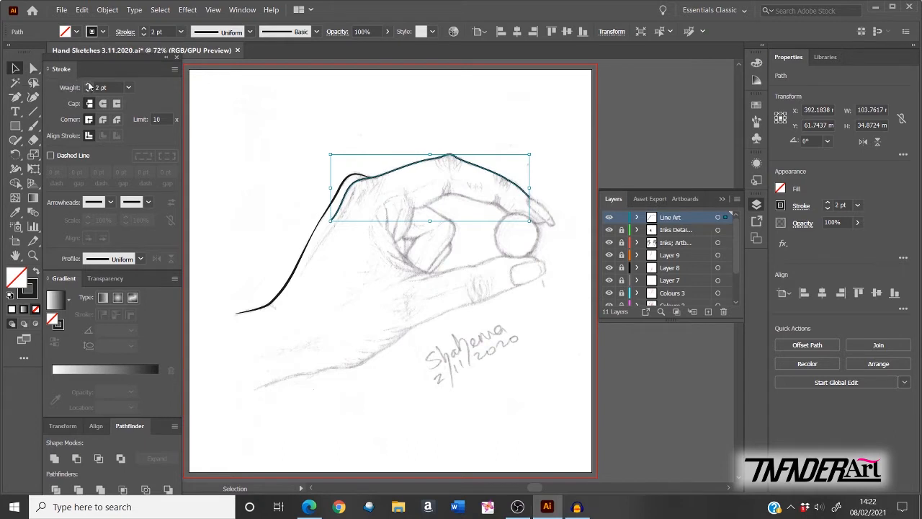
left_click(141, 259)
left_click(127, 317)
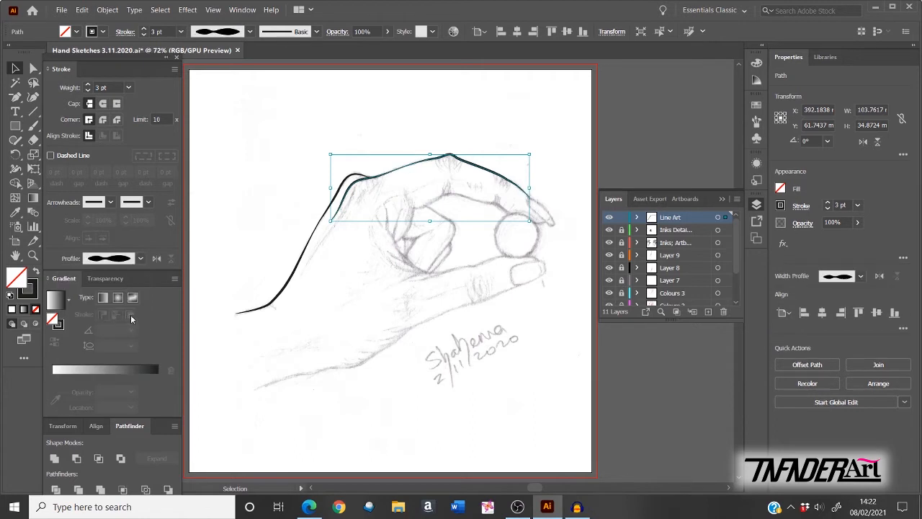
left_click(157, 260)
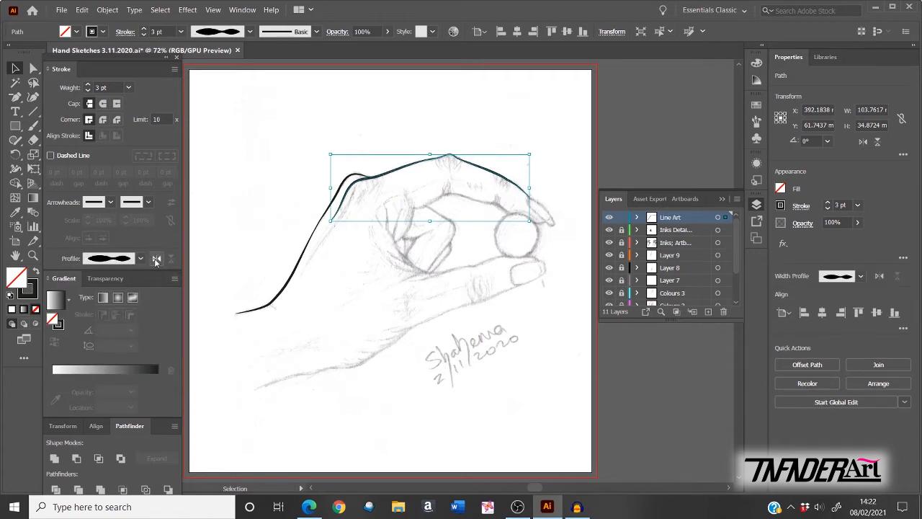
left_click(156, 259)
left_click(156, 260)
left_click(633, 143)
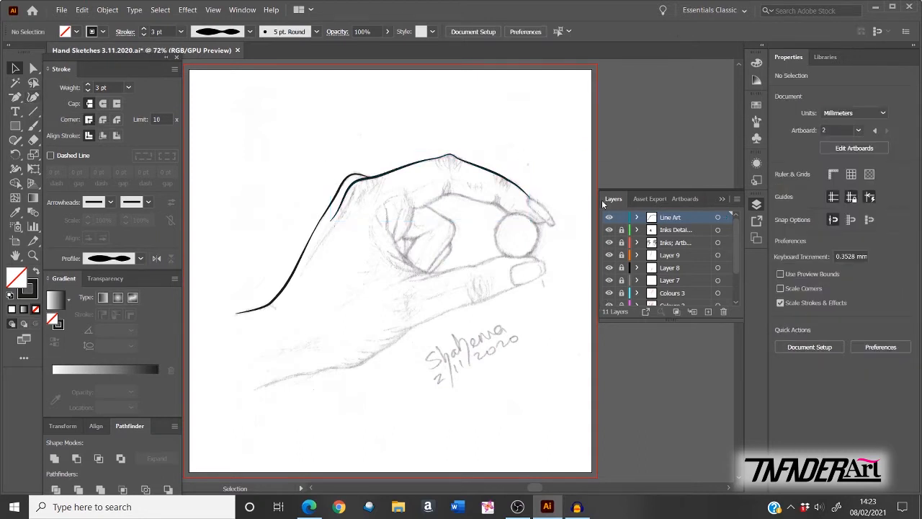
Step: Pen-draw a new curved line along the index finger toward the ball
key("p")
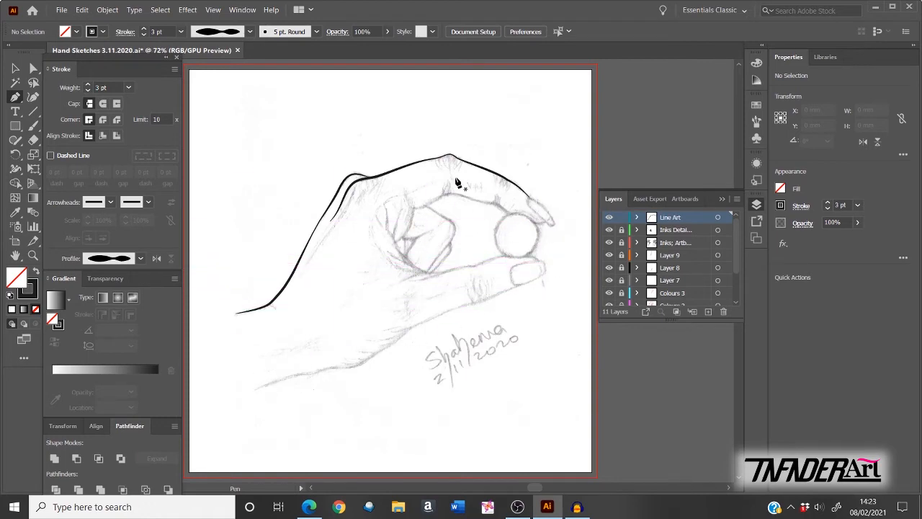
scroll(324, 199, "up", 3)
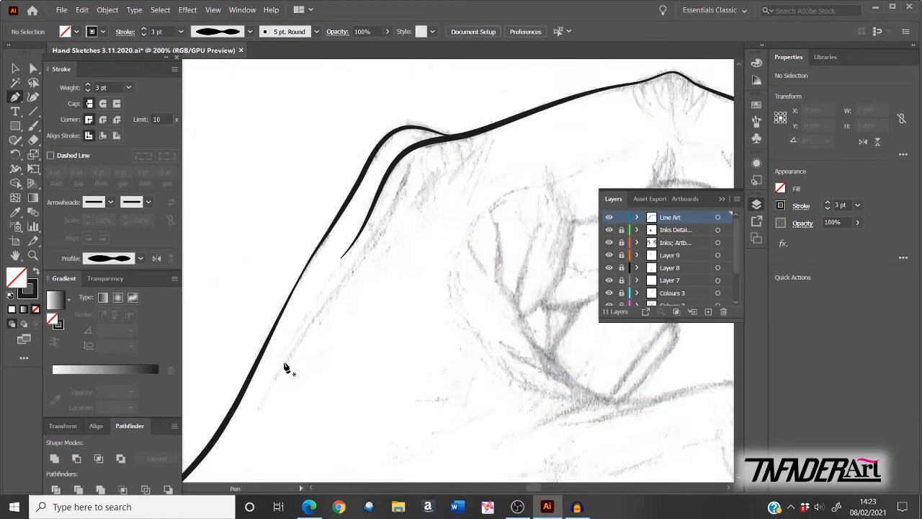
left_click_drag(426, 364, 266, 360)
left_click(353, 312)
left_click_drag(401, 218, 407, 196)
left_click(506, 175)
left_click_drag(523, 203, 329, 179)
left_click_drag(430, 180, 452, 179)
left_click_drag(473, 207, 489, 213)
Step: Reshape the finger line's start so its points and handles follow the sketch
key("a")
left_click(507, 247)
left_click_drag(360, 274, 533, 229)
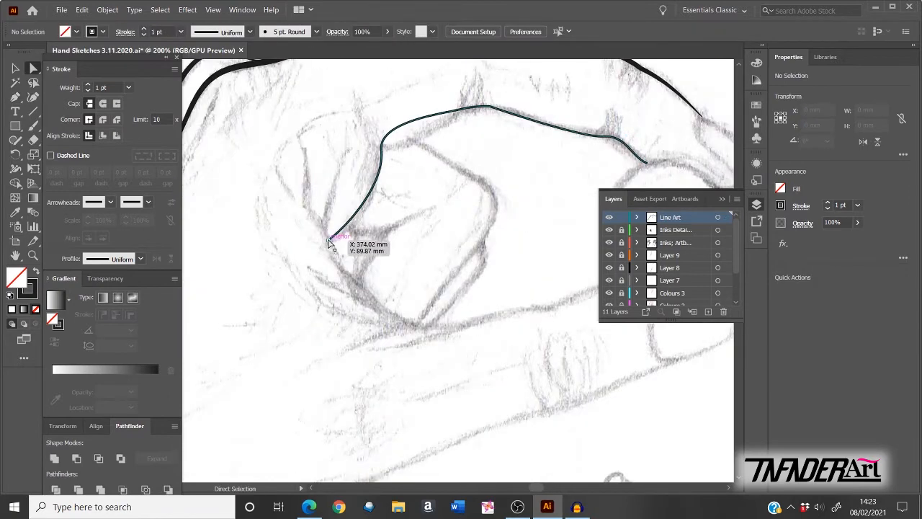
left_click_drag(381, 149, 403, 150)
left_click_drag(459, 109, 335, 182)
left_click_drag(345, 174, 346, 190)
Step: Pull out smooth handles at the finger line's peak and bend its right end
key("shift+c")
key("a")
left_click(331, 177)
left_click_drag(452, 202, 438, 209)
key("shift+c")
left_click_drag(351, 173, 363, 167)
key("a")
left_click_drag(339, 179, 342, 178)
left_click_drag(363, 167, 367, 173)
left_click(472, 203)
left_click_drag(495, 200, 492, 211)
Step: Give the finger line a 3 pt stroke with the tapered width profile
key("ctrl+0")
key("v")
double_click(88, 85)
left_click(140, 258)
left_click(115, 306)
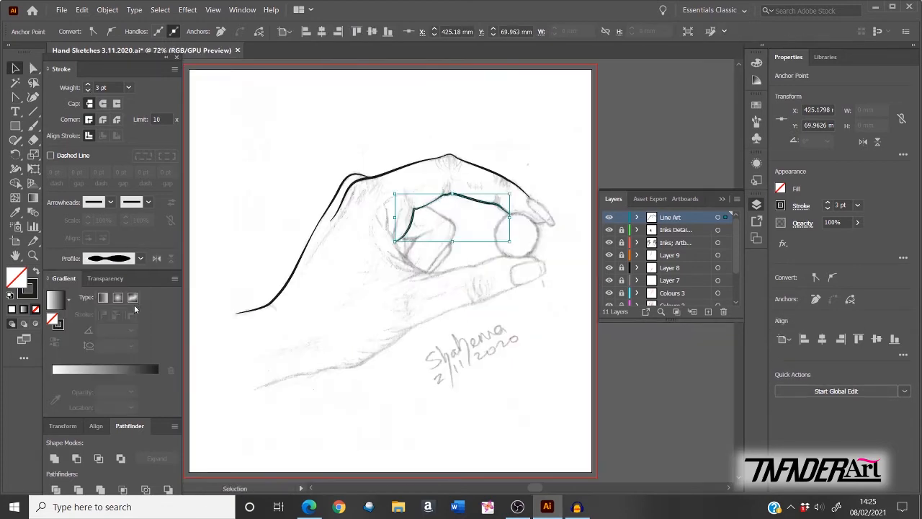
left_click(652, 148)
Step: Draw a closed curved fingernail outline at the index fingertip
key("p")
key("ctrl+plus")
key("ctrl+plus")
key("ctrl+plus")
key("ctrl+plus")
mouse_move(307, 155)
left_mouse_down()
mouse_move(305, 178)
mouse_move(294, 158)
left_mouse_up()
key("ctrl+z")
left_click_drag(302, 188, 311, 197)
left_click_drag(395, 272, 404, 277)
left_click_drag(414, 268, 414, 262)
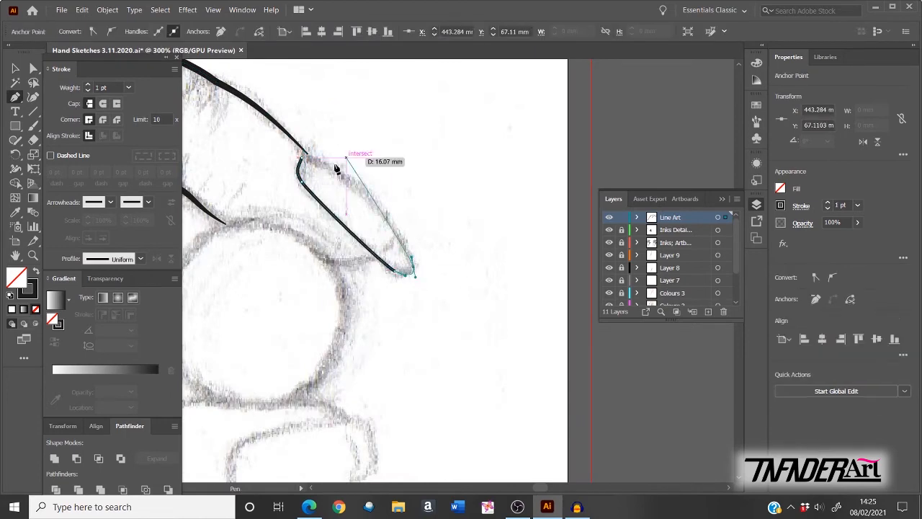
left_click_drag(303, 157, 295, 160)
Step: Adjust the fingernail's points to round it, and apply a tapered width profile
key("a")
left_click(303, 188)
left_click(394, 272)
left_click_drag(414, 268, 411, 266)
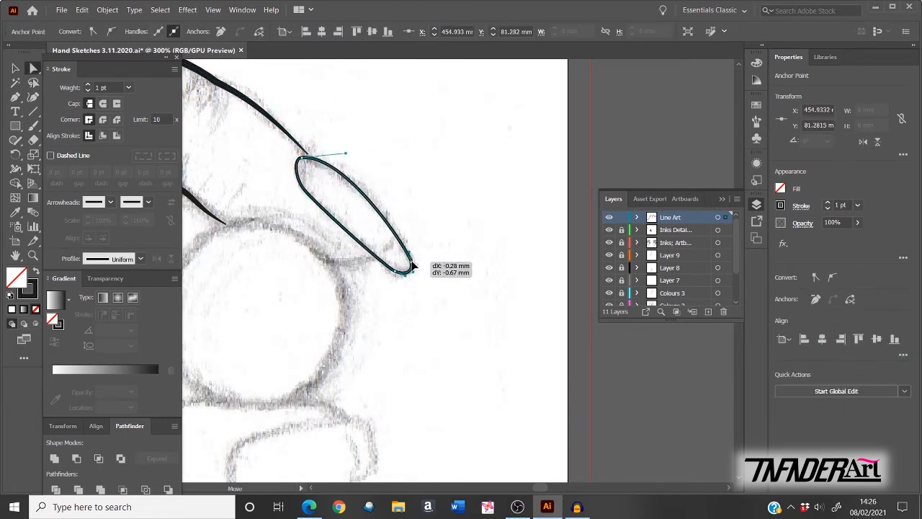
left_click_drag(303, 157, 308, 158)
left_click_drag(351, 154, 376, 180)
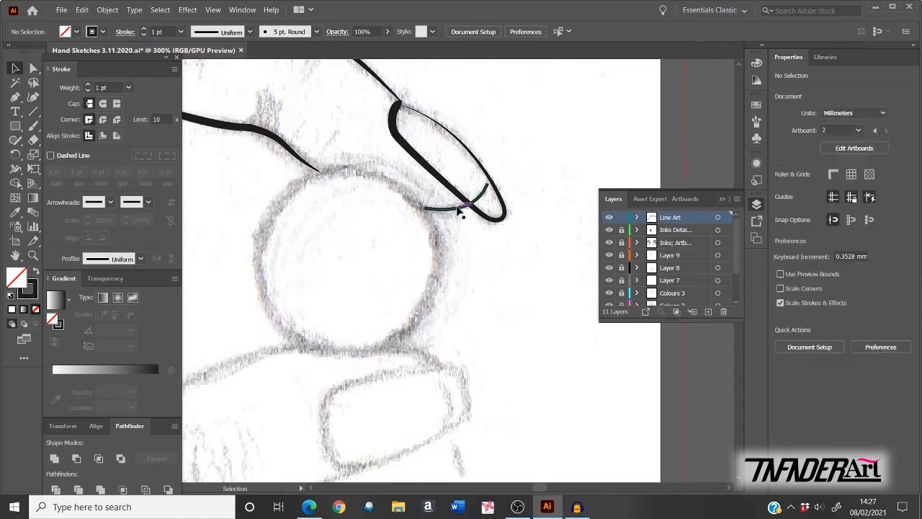
left_click(141, 259)
left_click(121, 362)
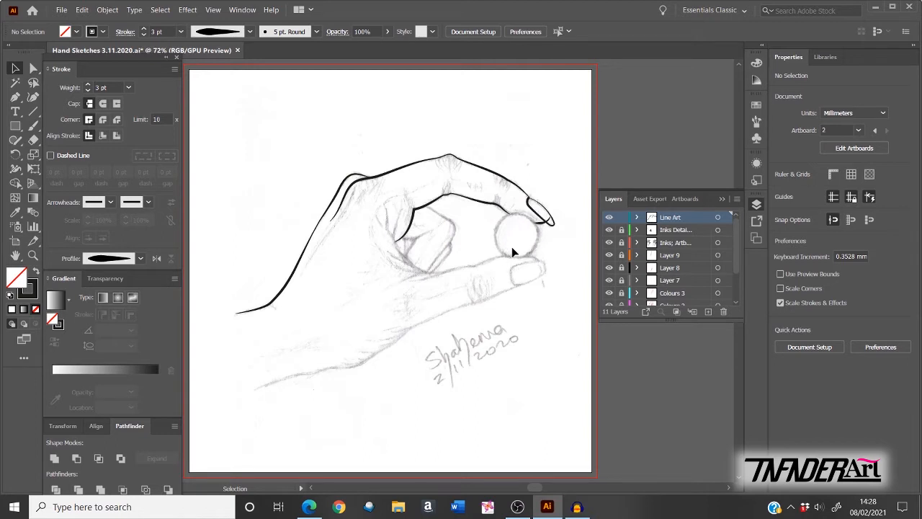
Step: Draw a circle with the Ellipse Tool and move it onto the sketched ball
left_click(11, 129)
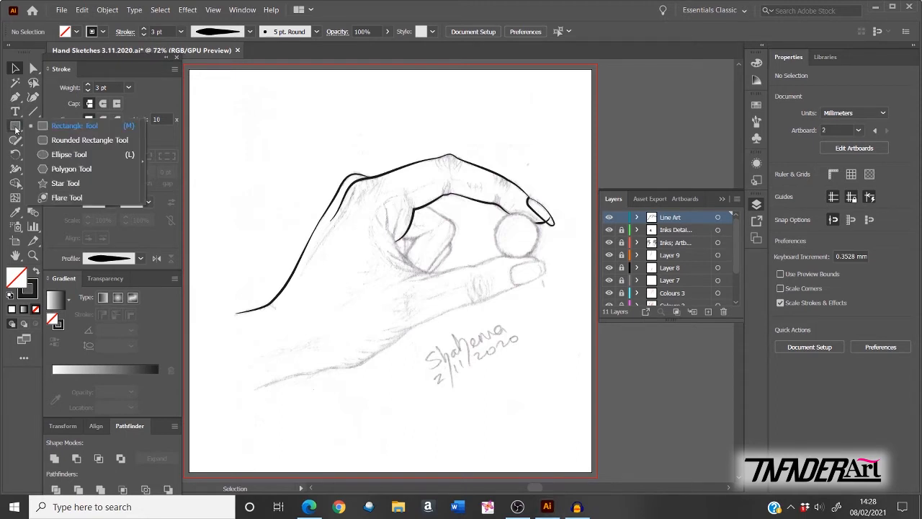
left_click(92, 156)
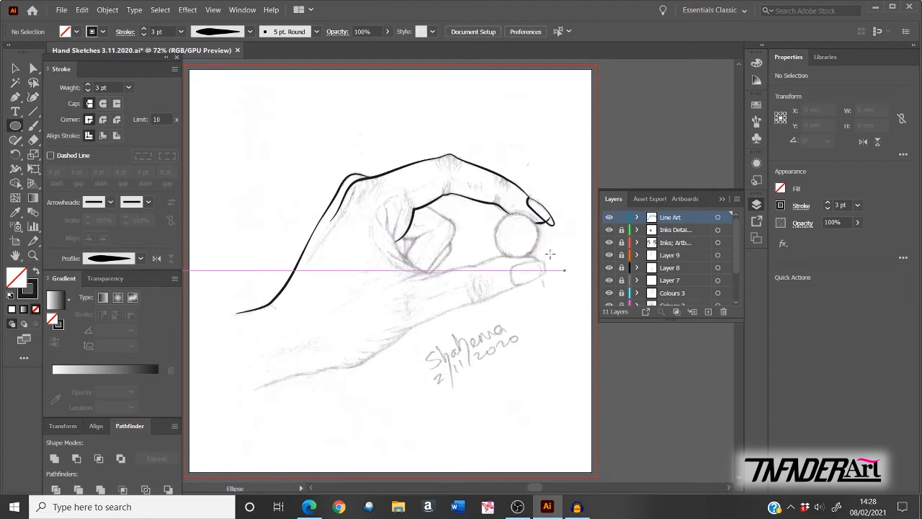
left_click_drag(516, 234, 556, 275)
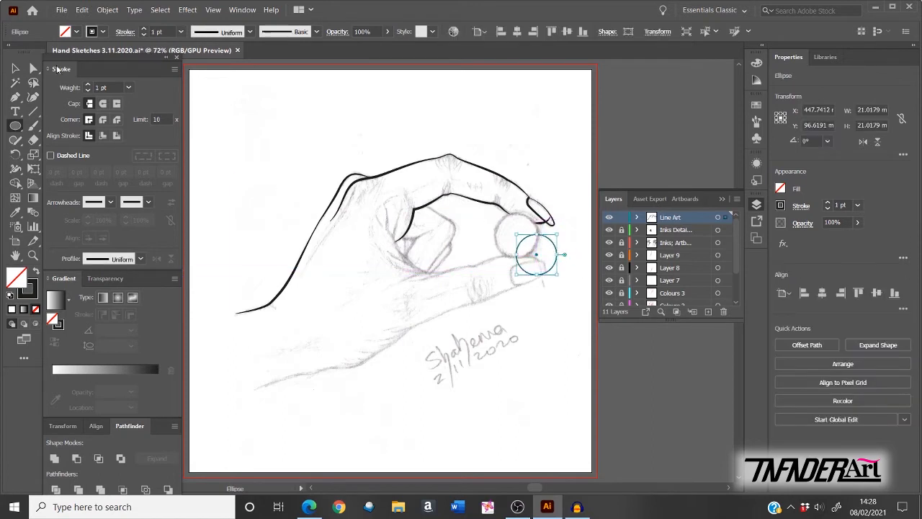
left_click(17, 68)
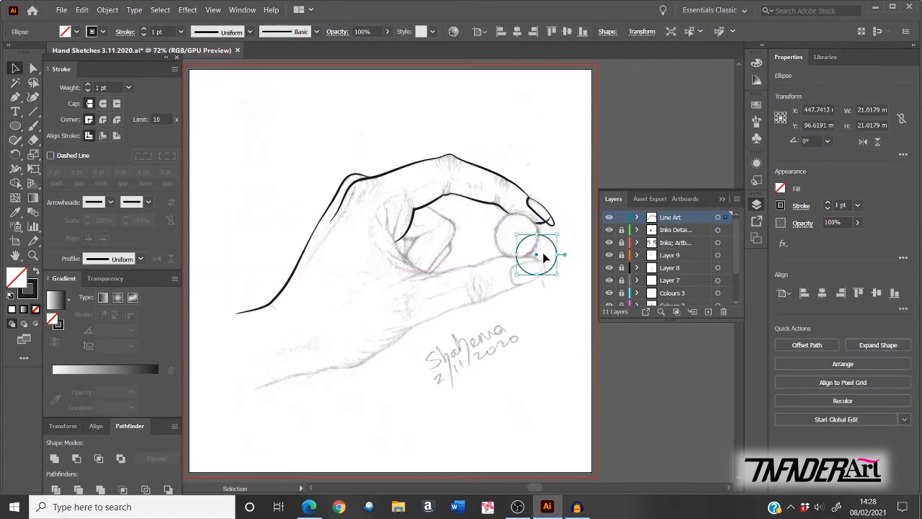
left_click_drag(553, 245, 533, 225)
Step: Enlarge the circle to about 22.75 mm to fit the ball, give it a 2 pt stroke, then deselect
key("ctrl+plus")
key("ctrl+plus")
key("ctrl+plus")
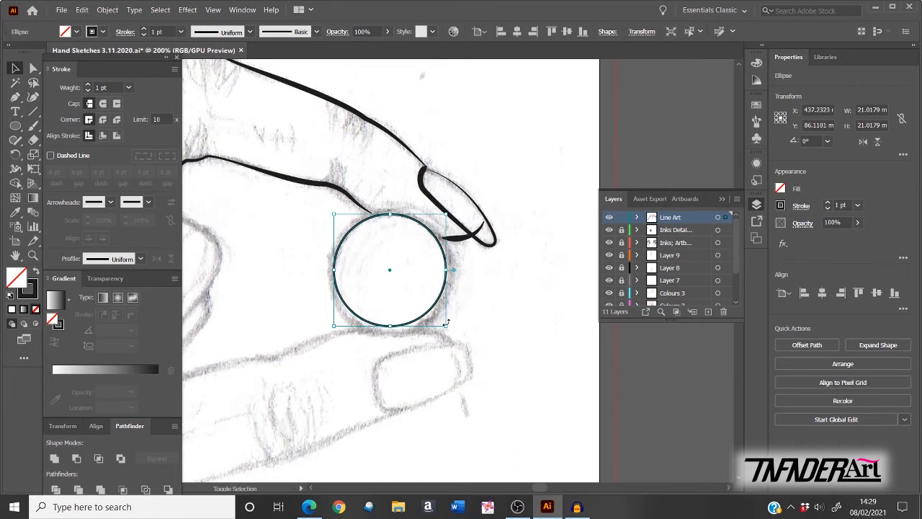
mouse_move(446, 326)
left_mouse_down()
mouse_move(457, 335)
mouse_move(434, 311)
mouse_move(443, 310)
mouse_move(438, 338)
mouse_move(465, 350)
mouse_move(454, 309)
mouse_move(457, 341)
mouse_move(453, 333)
left_mouse_up()
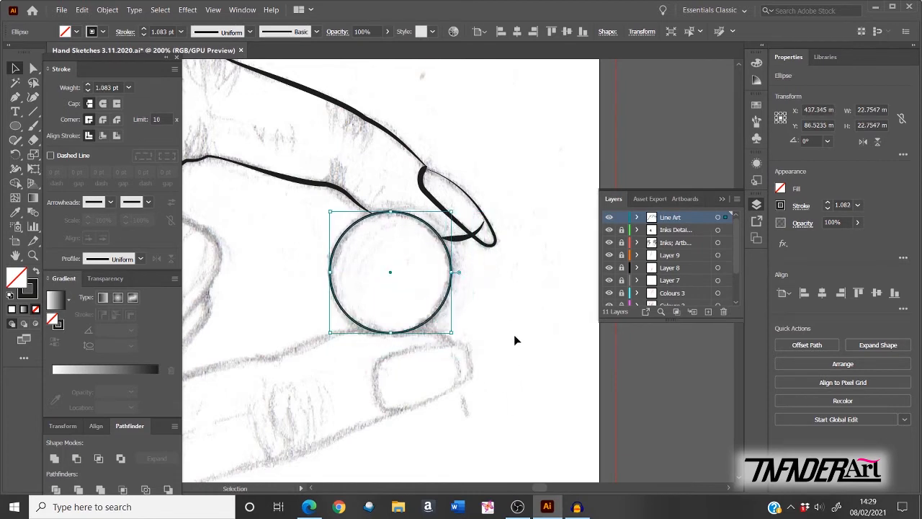
left_click(88, 86)
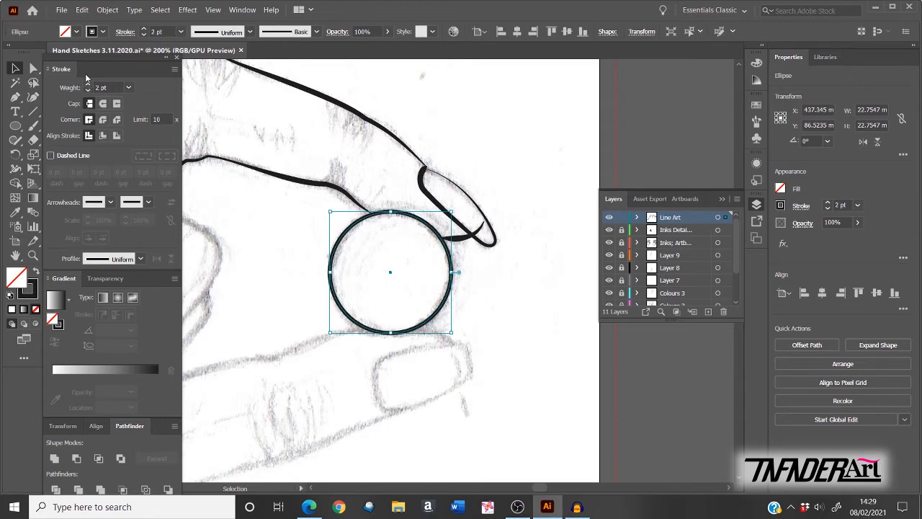
key("ctrl+0")
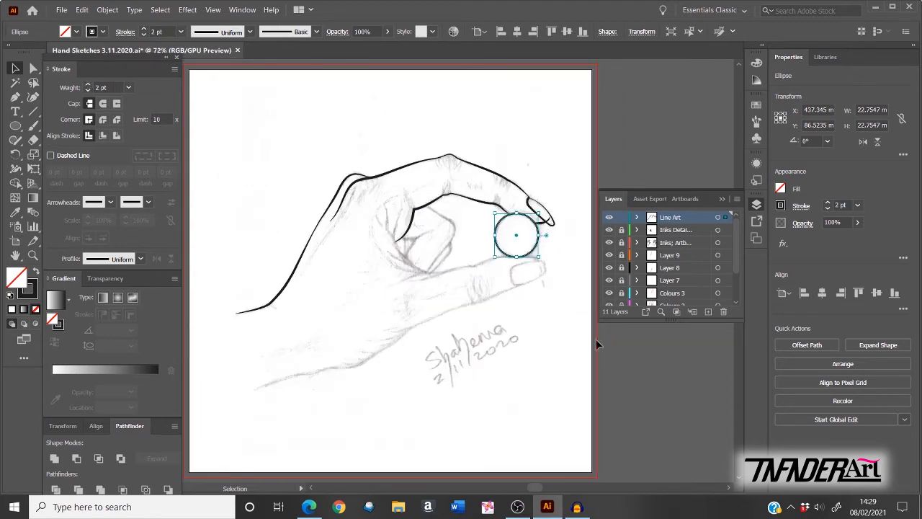
left_click(631, 376)
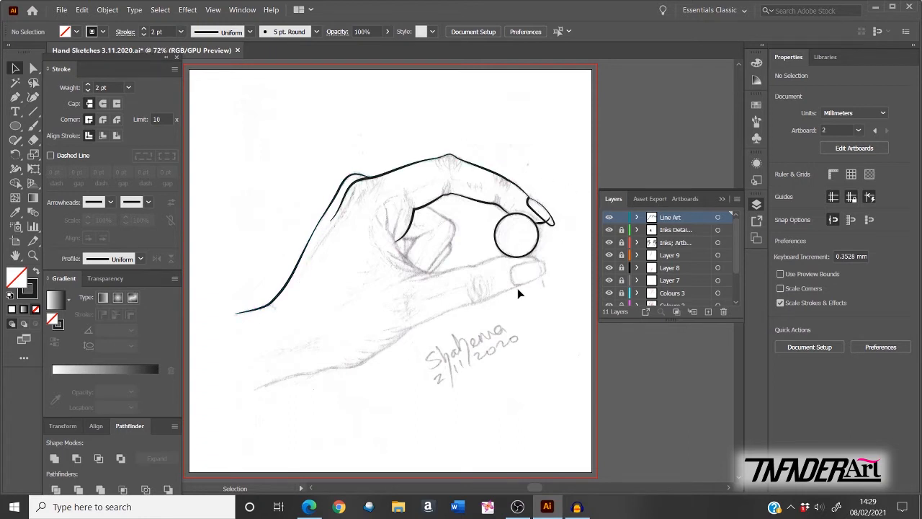
Step: Apply a tapered width profile from the Stroke panel to the ball circle, then deselect it
left_click(535, 250)
left_click(140, 260)
left_click(120, 315)
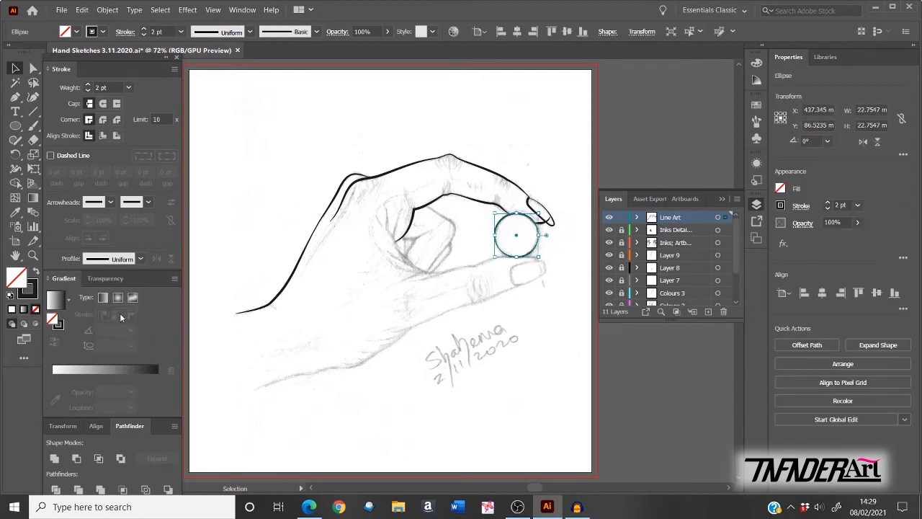
left_click(614, 326)
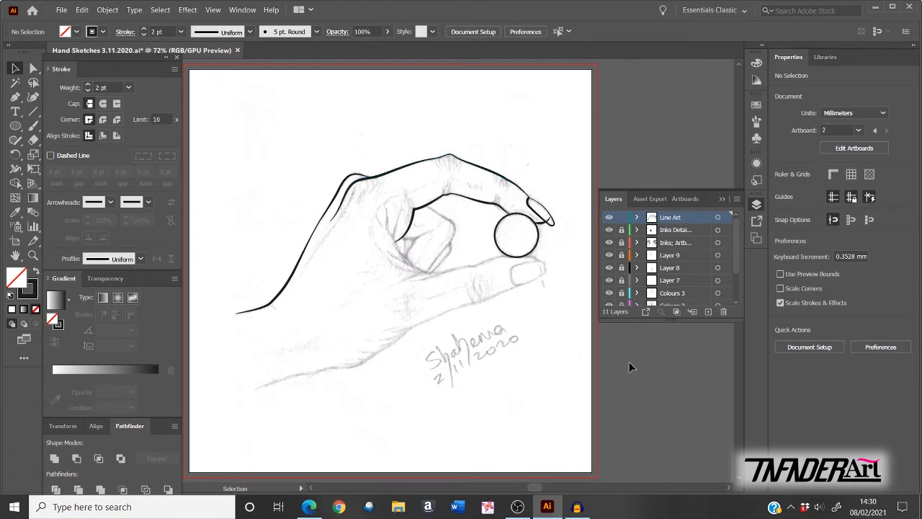
Step: Pen a curved finger line along the sketch and start a short stroke below it
key("p")
scroll(460, 229, "up", 4)
left_click_drag(348, 341, 431, 302)
left_click_drag(303, 222, 321, 233)
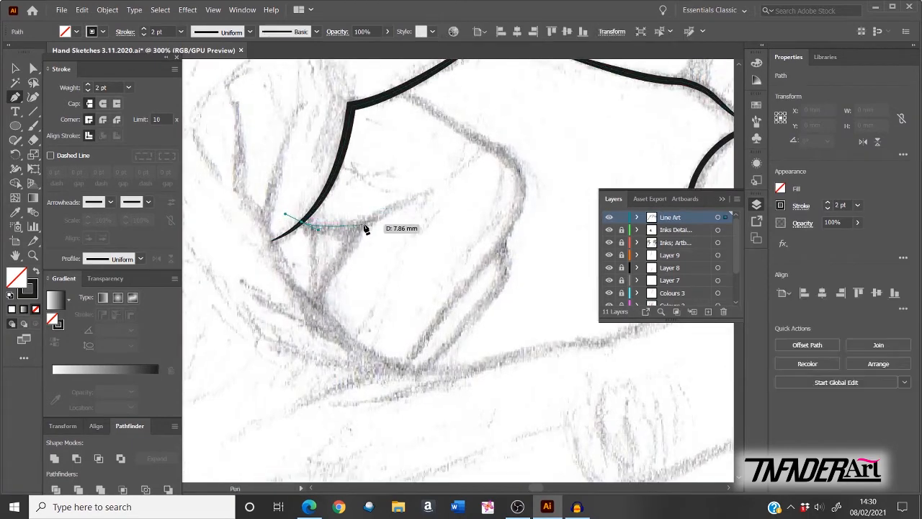
left_click_drag(430, 191, 441, 190)
key("Escape")
left_click_drag(315, 305, 321, 280)
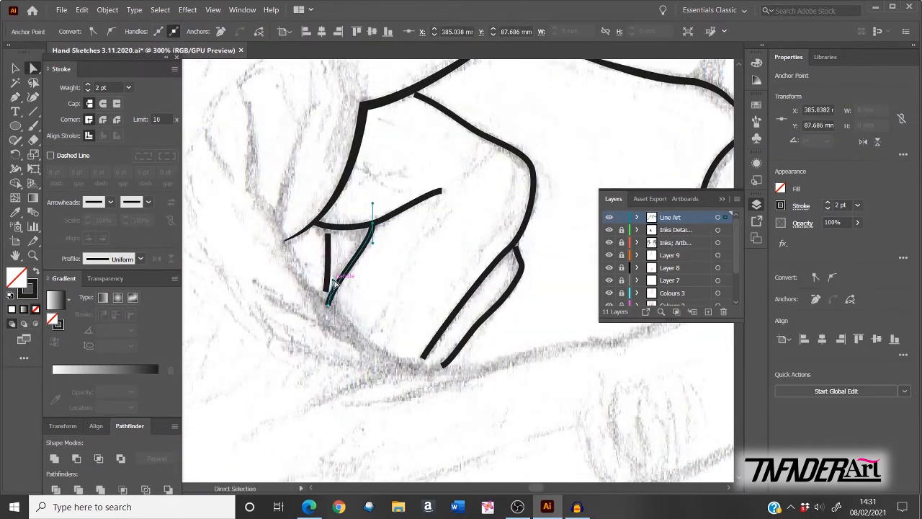
Step: Reshape the short stroke and the right finger outline's anchors to follow the sketch
key("a")
left_click_drag(335, 299, 324, 302)
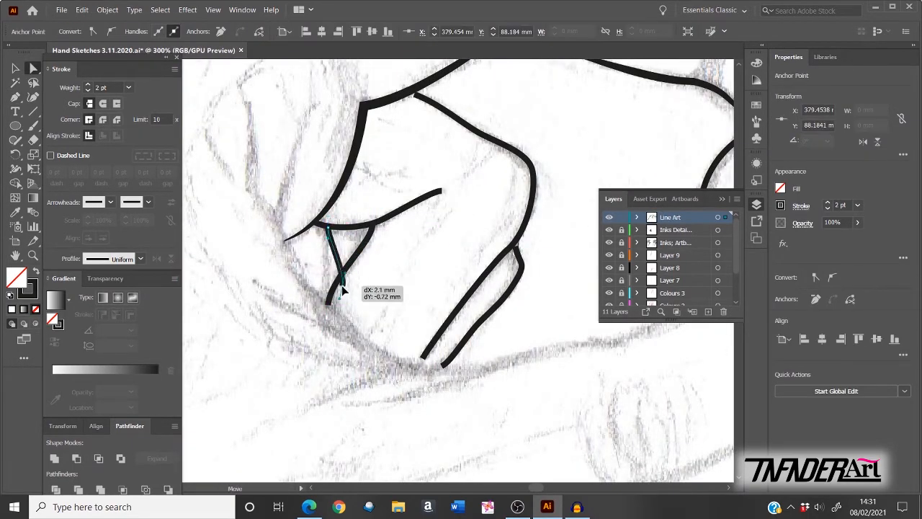
left_click(431, 106)
left_click(376, 225)
left_click_drag(441, 190, 442, 193)
left_click_drag(414, 94, 411, 90)
left_click_drag(447, 105, 492, 140)
left_click(533, 171)
left_click(508, 249)
left_click_drag(541, 189, 539, 194)
left_click_drag(523, 152, 527, 150)
left_click_drag(423, 357, 417, 365)
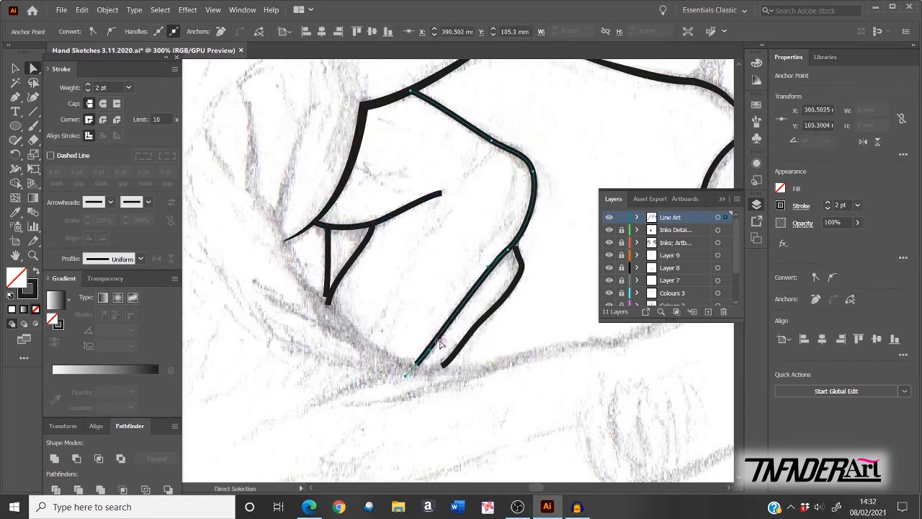
Step: Refine the inner finger line's lower end and curve, then zoom out and deselect
left_click(515, 246)
left_click(516, 281)
left_click_drag(480, 322, 466, 337)
left_click_drag(443, 366, 438, 367)
left_click(474, 327)
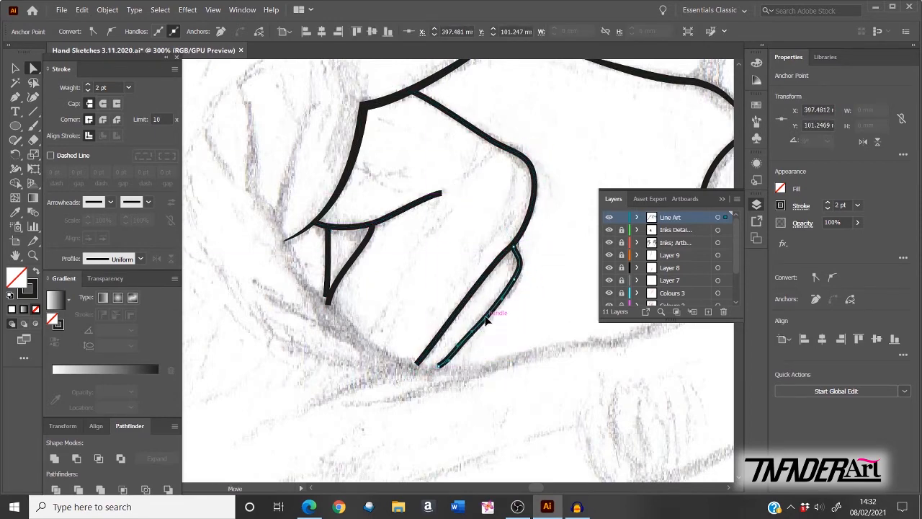
key("ctrl+0")
key("v")
left_click(443, 219)
left_click(595, 402)
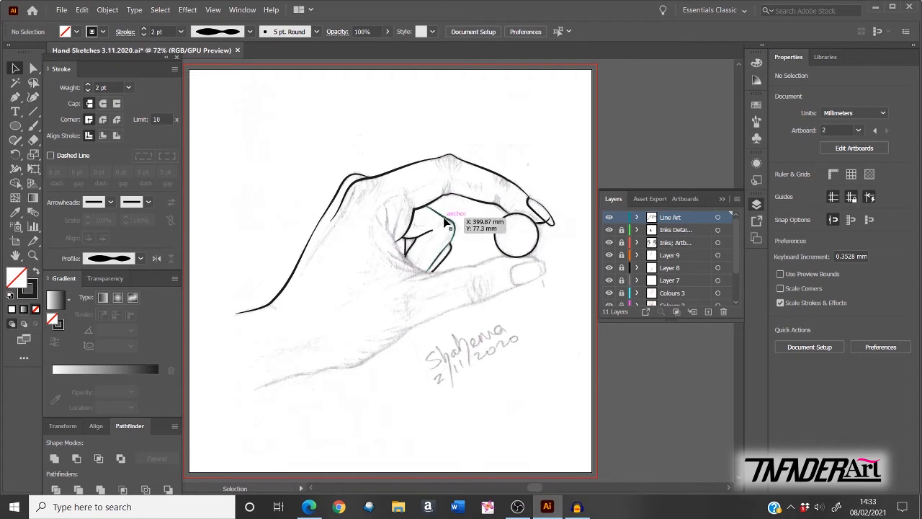
Step: Give the finger strokes a tapered width profile, flipping the taper on one of them
left_click(449, 224)
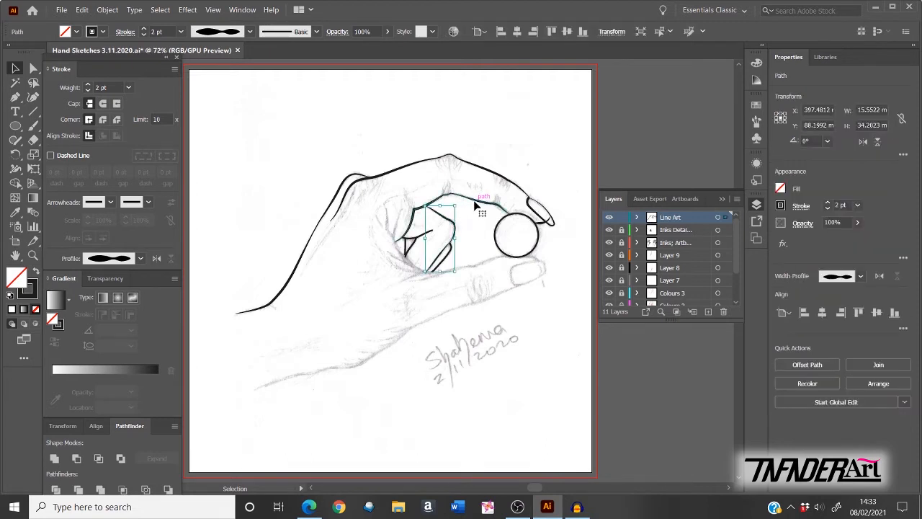
left_click(449, 229)
left_click(409, 246)
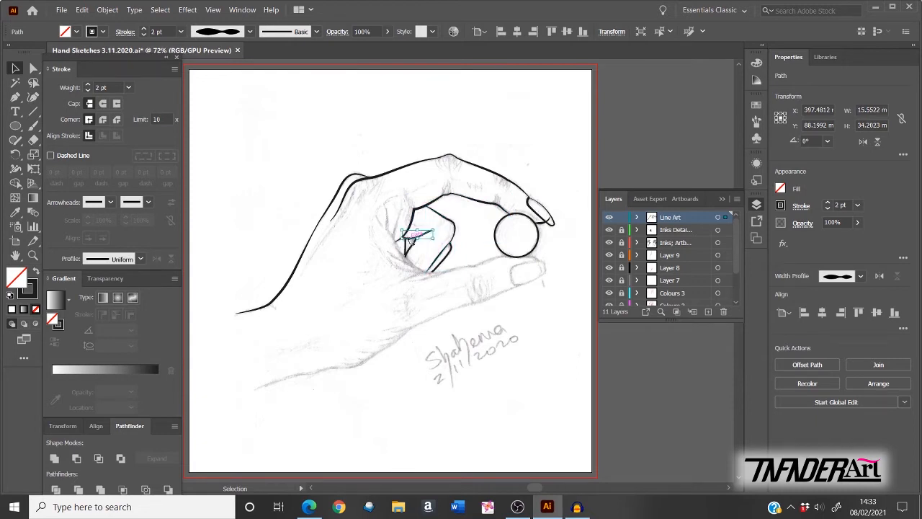
left_click(406, 247)
left_click(141, 259)
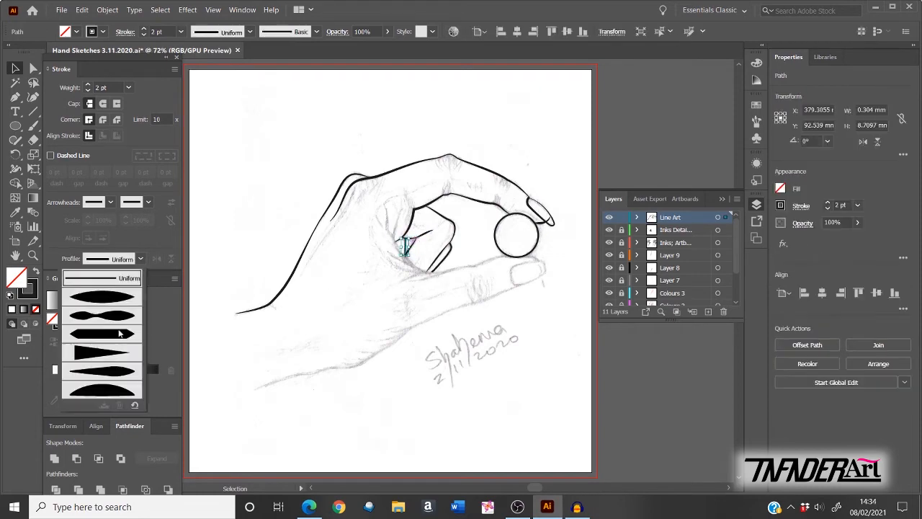
left_click(120, 333)
left_click(677, 382)
left_click(439, 264)
left_click(141, 259)
left_click(120, 334)
left_click(156, 259)
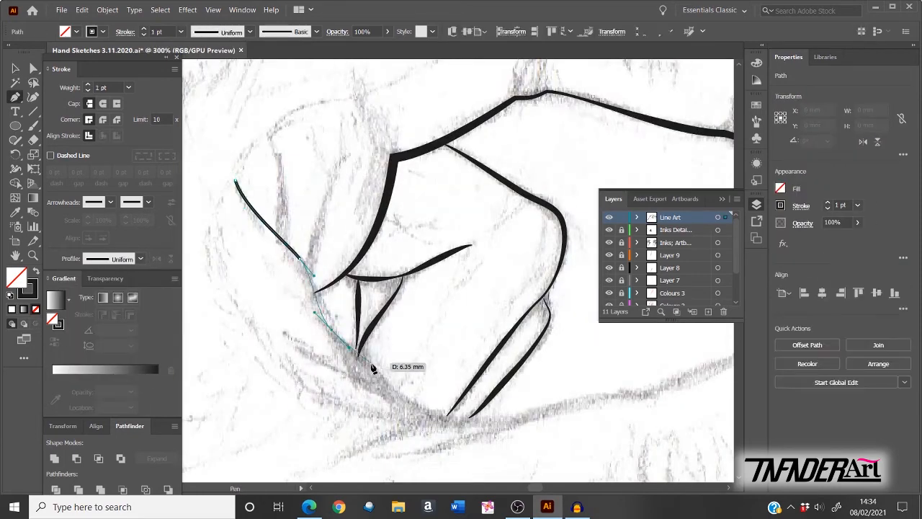
Step: Pen the lower finger crease lines along the sketch beneath the curled fingers
left_click(515, 377)
left_click(402, 423)
left_click(341, 454)
left_click_drag(567, 448, 368, 399)
scroll(368, 400, "down", 2)
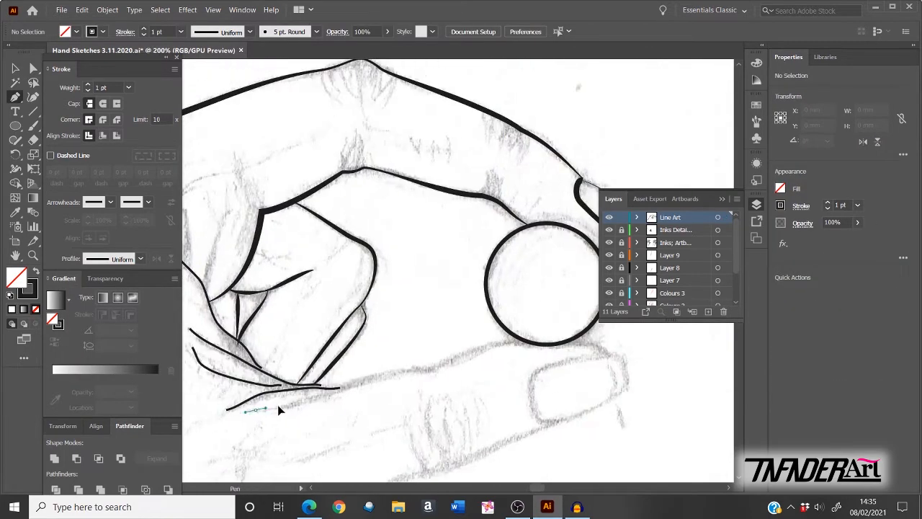
left_click(277, 405)
left_click(512, 344)
left_click(544, 365, "ctrl")
key("ctrl+p")
key("Escape")
scroll(264, 363, "up", 3)
Step: Reshape the upper and middle crease paths' points and curves to match the sketch
key("a")
left_click_drag(355, 193, 353, 203)
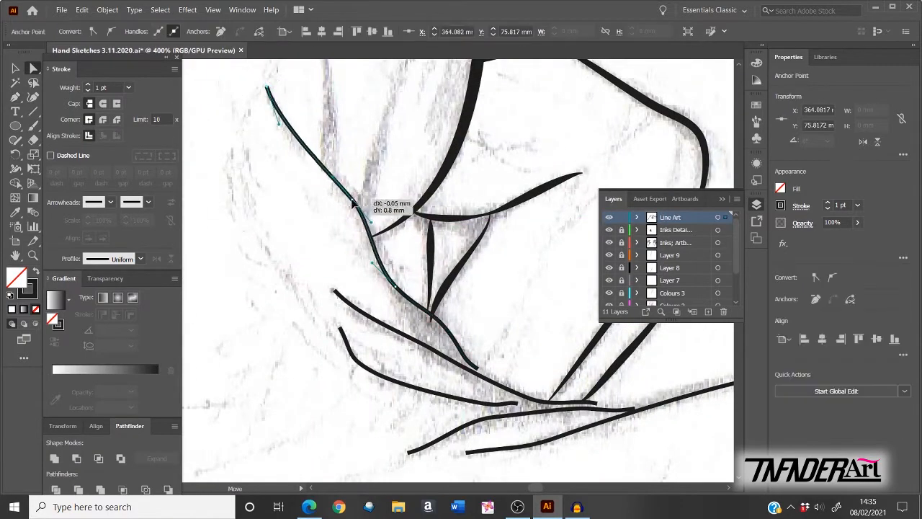
left_click_drag(441, 322, 450, 331)
left_click_drag(478, 369, 494, 380)
left_click_drag(432, 349, 436, 352)
left_click(531, 399)
left_click_drag(596, 404, 610, 408)
left_click(387, 375)
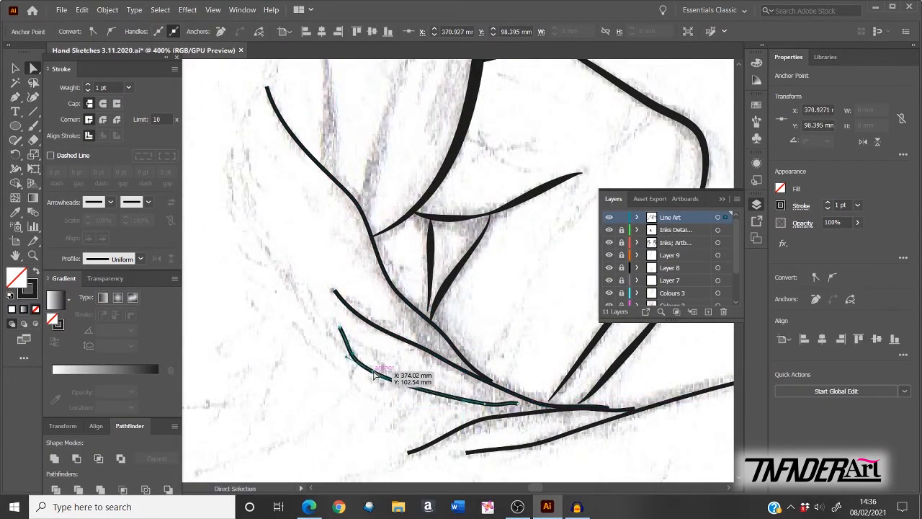
left_click_drag(517, 403, 551, 407)
left_click_drag(531, 399, 547, 405)
Step: Adjust the third and lowest crease lines' ends and curve handles along the sketch
left_click(500, 417)
left_click_drag(634, 410, 643, 405)
left_click(501, 417)
left_click_drag(643, 449, 441, 216)
left_click(265, 219)
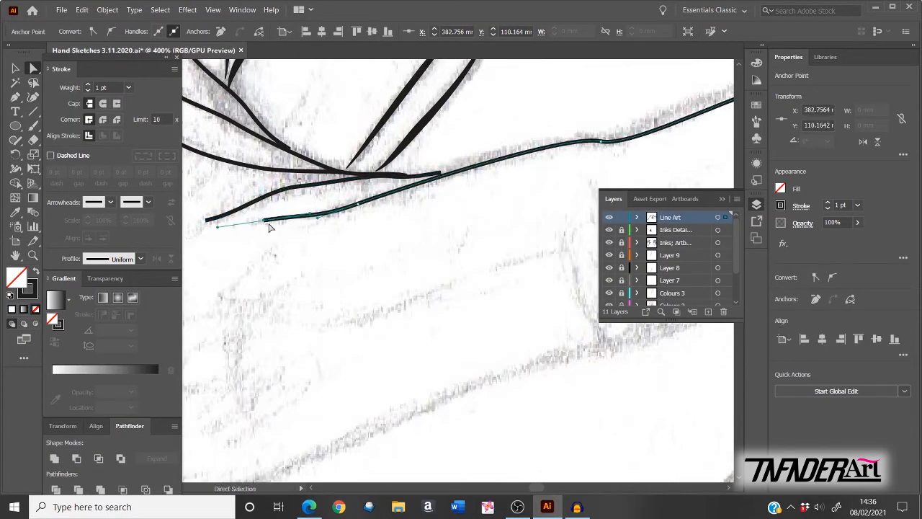
left_click(595, 141)
left_click_drag(557, 136, 526, 142)
left_click_drag(353, 206, 358, 204)
left_click_drag(316, 218, 319, 223)
left_click_drag(604, 148, 296, 223)
left_click_drag(493, 170, 418, 162)
left_click_drag(360, 209, 350, 218)
Step: Set the first crease strokes to 3 pt with a tapered width profile
key("ctrl+0")
key("v")
left_click(141, 259)
left_click(128, 316)
double_click(88, 85)
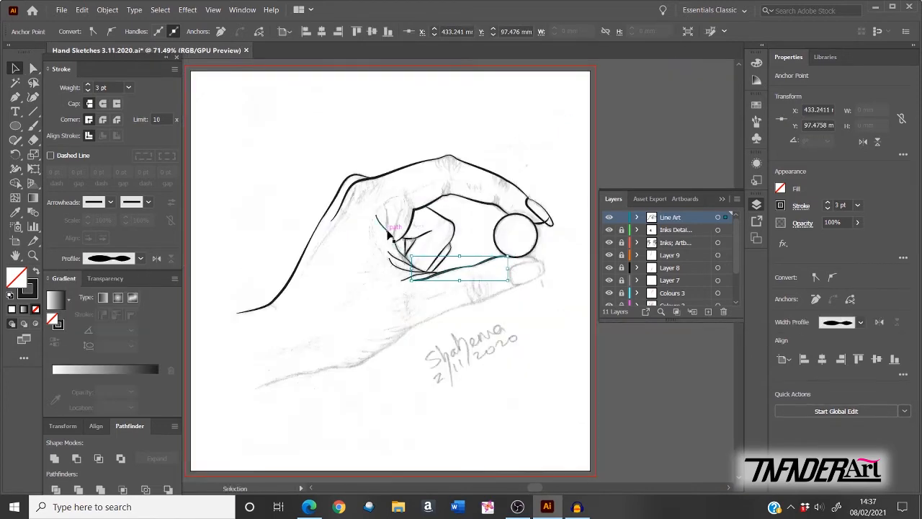
left_click(389, 235)
left_click(141, 259)
left_click(128, 315)
left_click(397, 259)
Step: Taper the remaining crease strokes, lower one stroke to 1.5 pt, then deselect
left_click(140, 259)
left_click(128, 316)
left_click(403, 268)
left_click(141, 258)
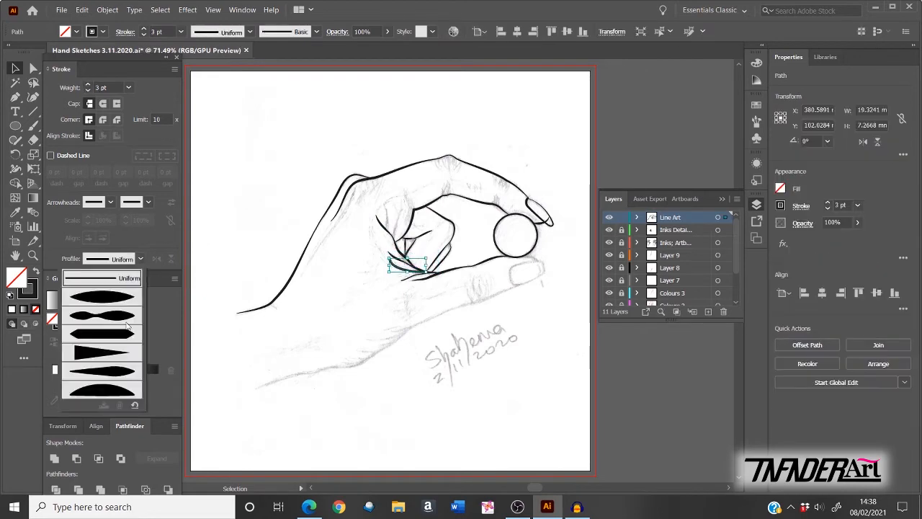
left_click(128, 315)
left_click(420, 277)
left_click(140, 259)
left_click(128, 316)
left_click(540, 381)
Step: Start a new pen line along the thumb under the ball
key("p")
scroll(562, 245, "up", 4)
left_click(397, 288)
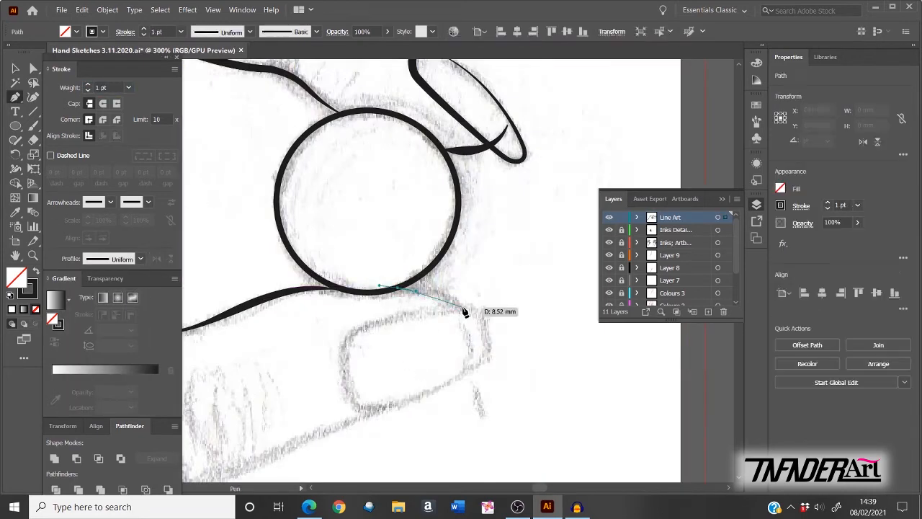
Step: Draw the curved thumb line under the ball and adjust its anchors to match the sketch
left_click_drag(468, 362, 456, 436)
key("a")
left_click(504, 374)
left_click(468, 362)
left_click_drag(481, 289, 492, 292)
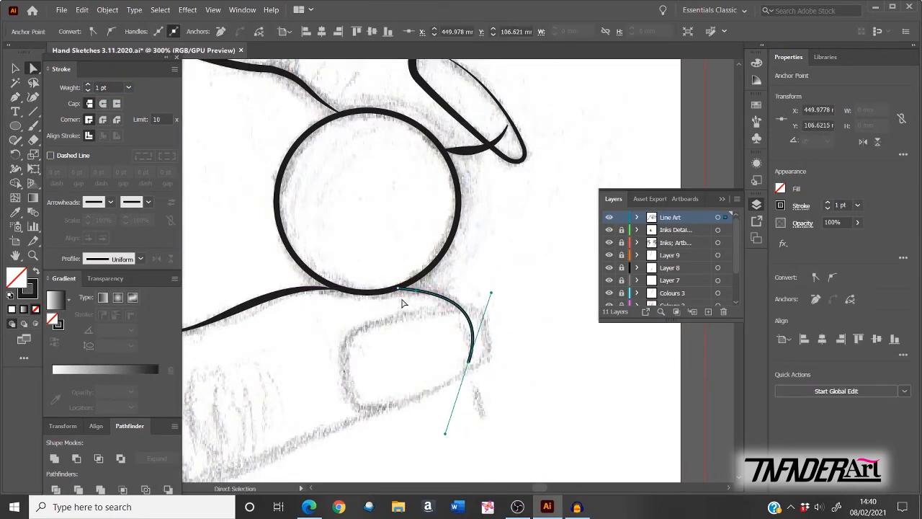
left_click(398, 288)
left_click_drag(424, 290, 449, 267)
Step: Give the thumb line a 3 pt stroke with a tapered width profile
key("v")
double_click(88, 85)
key("ctrl+0")
left_click(141, 259)
left_click(128, 316)
left_click(572, 319)
Step: Trace the hand's lower edge as a new path and reshape its anchors along the sketch
key("p")
scroll(262, 421, "up", 3)
left_click(247, 323)
left_click_drag(463, 206, 474, 198)
key("a")
left_click(365, 233)
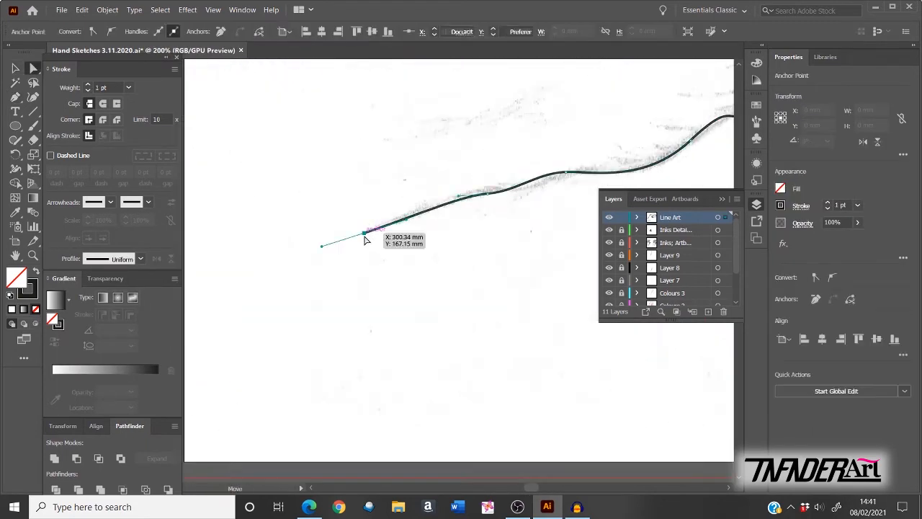
left_click_drag(387, 227, 389, 222)
left_click(478, 241)
left_click_drag(486, 238, 422, 291)
left_click_drag(475, 258, 484, 251)
left_click_drag(413, 294, 424, 283)
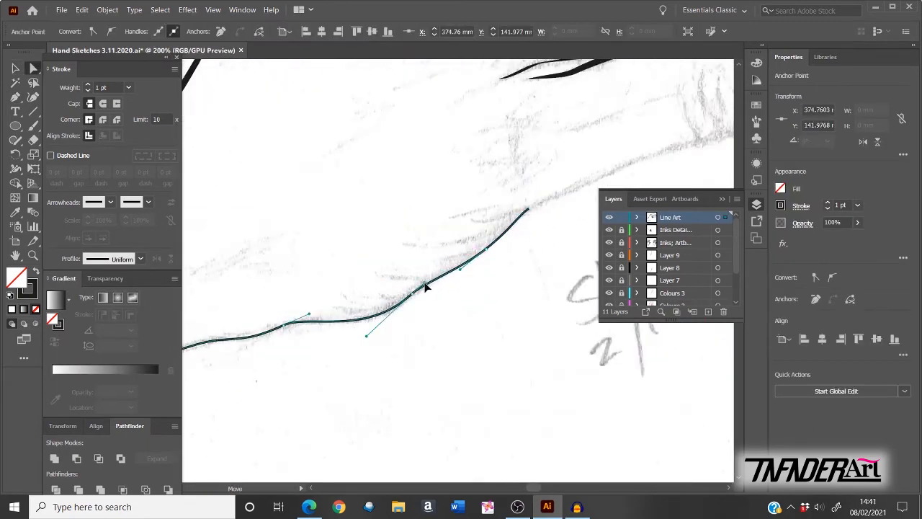
Step: Set the lower-edge outline to a 3 pt stroke with a tapered width profile
left_click(528, 209)
key("v")
double_click(88, 85)
key("ctrl+0")
left_click(141, 259)
left_click(128, 316)
left_click(607, 360)
Step: Draw the lower finger outline and nudge its anchors into place over the sketch
key("p")
scroll(494, 351, "up", 3)
left_click(206, 298)
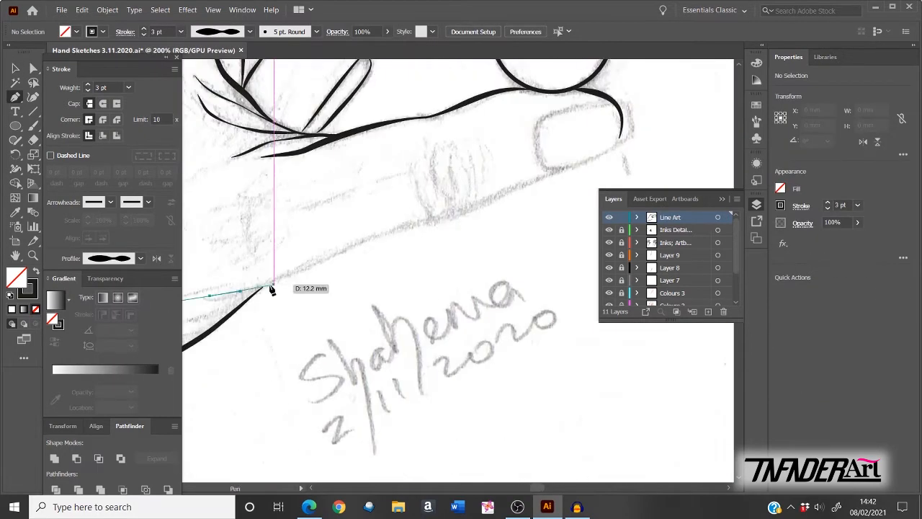
left_click_drag(376, 237, 401, 225)
left_click(565, 169)
key("a")
left_click_drag(274, 282, 276, 280)
left_click_drag(448, 218, 495, 201)
Step: Apply a thicker 3 pt tapered stroke to the lower finger outline
key("ctrl+0")
key("v")
double_click(88, 85)
left_click(141, 258)
left_click(115, 296)
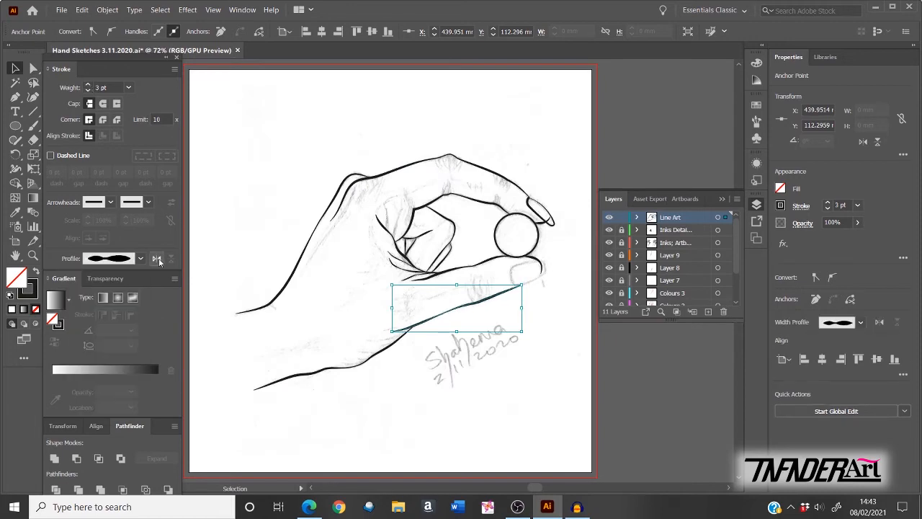
left_click(642, 379)
Step: Draw the thumbnail outline at the thumb's tip and round off its corners
key("p")
scroll(461, 288, "up", 5)
left_click(358, 228)
key("a")
left_click(357, 228)
left_click_drag(348, 239, 340, 251)
left_click_drag(357, 227, 362, 225)
left_click_drag(492, 257, 478, 276)
key("ctrl+0")
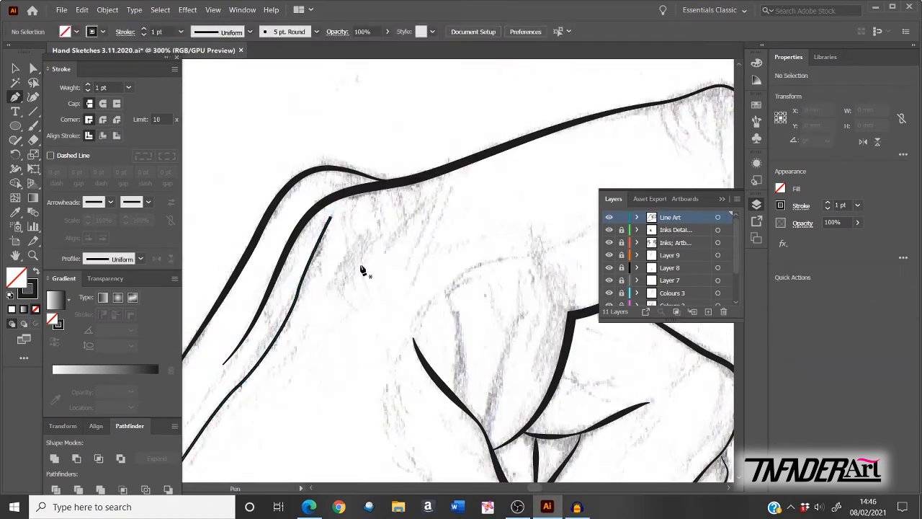
Step: Draw the first short curved crease strokes on the finger with the Pen tool
left_click(328, 280)
left_click_drag(371, 234, 382, 227)
left_click(381, 248)
left_click_drag(423, 198, 428, 188)
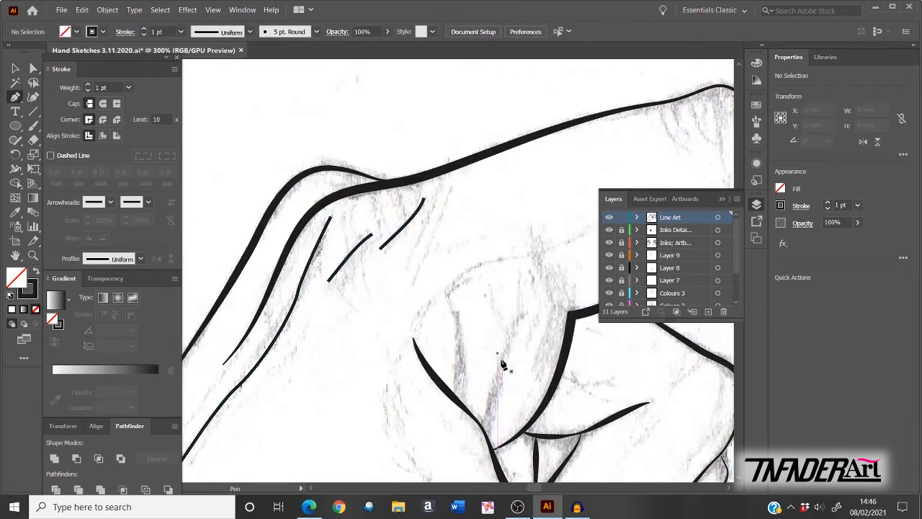
left_click_drag(502, 364, 397, 297)
left_click_drag(415, 245, 411, 228)
Step: Reshape the left hand contour and reposition a short stroke's lower end using anchor editing
key("a")
left_click(351, 259)
left_click_drag(351, 259, 343, 289)
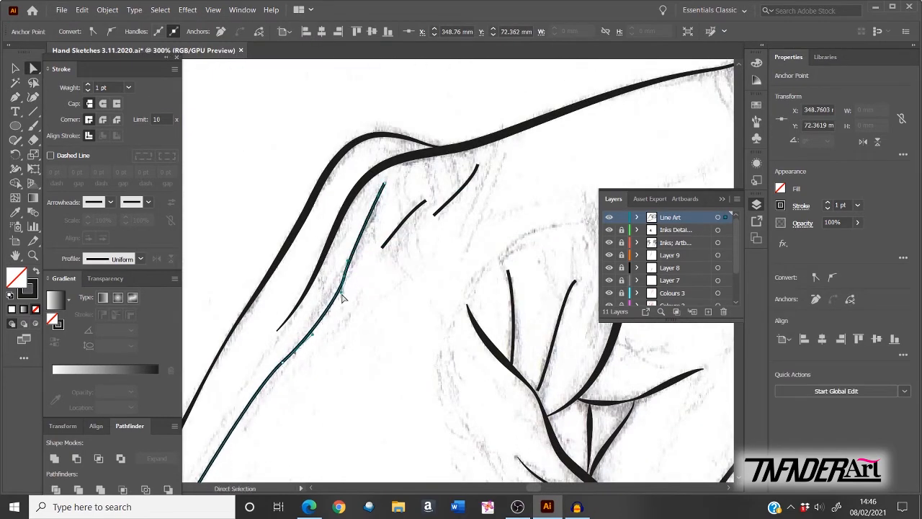
left_click(385, 184)
left_click_drag(369, 223, 373, 214)
left_click_drag(313, 334, 315, 327)
left_click_drag(389, 256, 304, 297)
left_click_drag(297, 288, 298, 291)
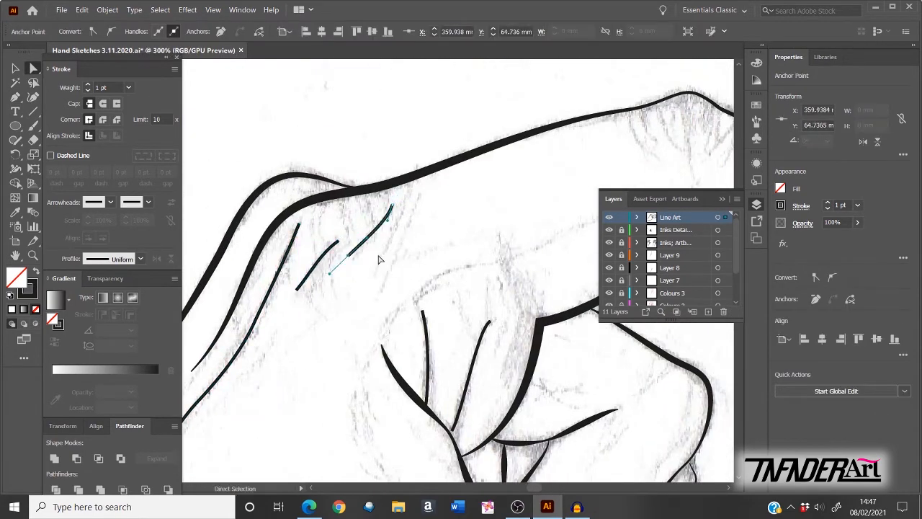
Step: Give the short crease strokes a tapered width profile
key("v")
key("ctrl+0")
left_click(142, 258)
left_click(100, 294)
left_click(372, 187)
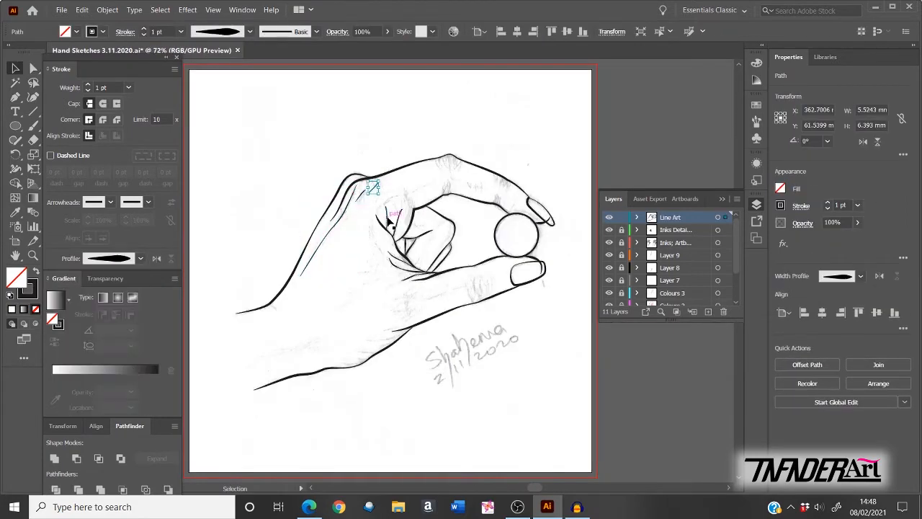
left_click(398, 222)
left_click(141, 259)
left_click(101, 294)
Step: Draw several curved crease strokes across the knuckles
left_click(637, 331)
key("p")
left_click(295, 307)
left_click_drag(271, 254, 270, 238)
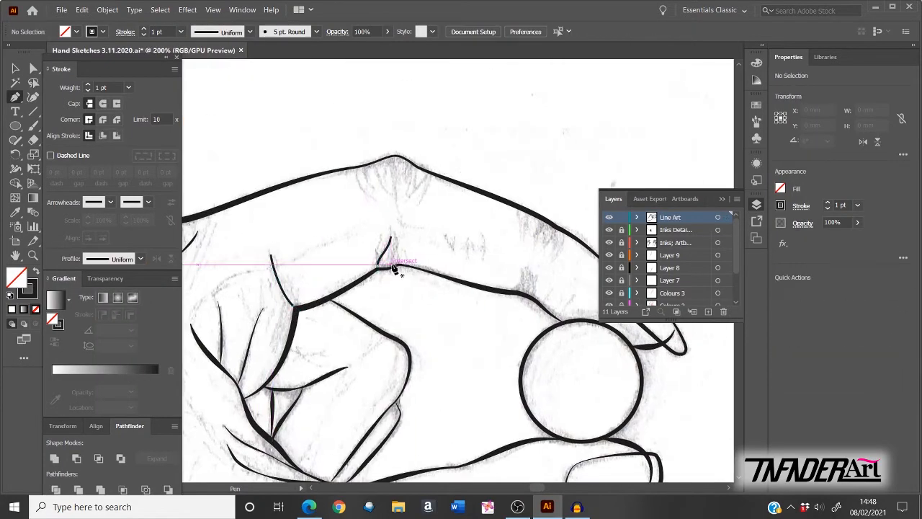
left_click(396, 265)
left_click(357, 168)
left_click_drag(365, 190, 375, 200)
left_click(366, 167)
left_click(374, 165)
left_click_drag(391, 158, 393, 169)
left_click(397, 210)
Step: Add short strokes along the upper finger outline and beside the ball
left_click(407, 163)
left_click(403, 185)
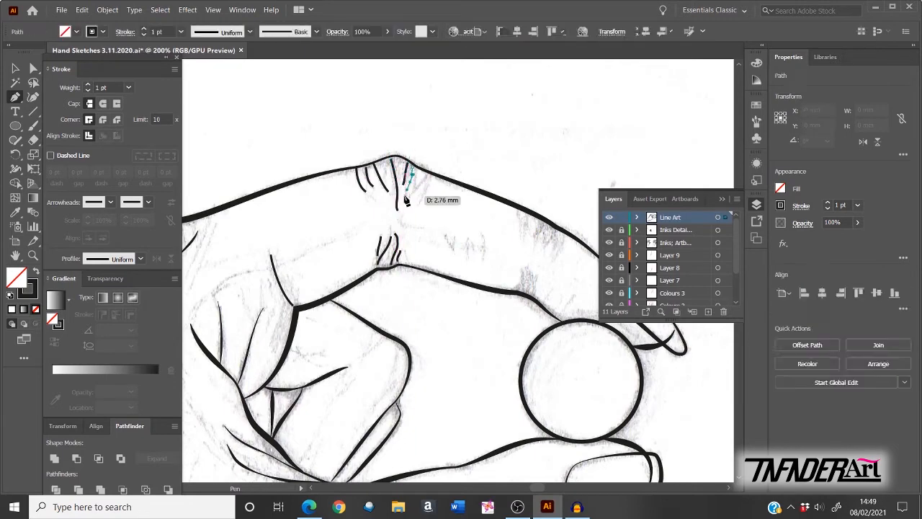
left_click(431, 177)
left_click(423, 195)
left_click(526, 215)
left_click(566, 237)
left_click(556, 256)
left_click(520, 292)
Step: Draw creases on the upper fingertip and the lower finger
left_click_drag(505, 364, 332, 333)
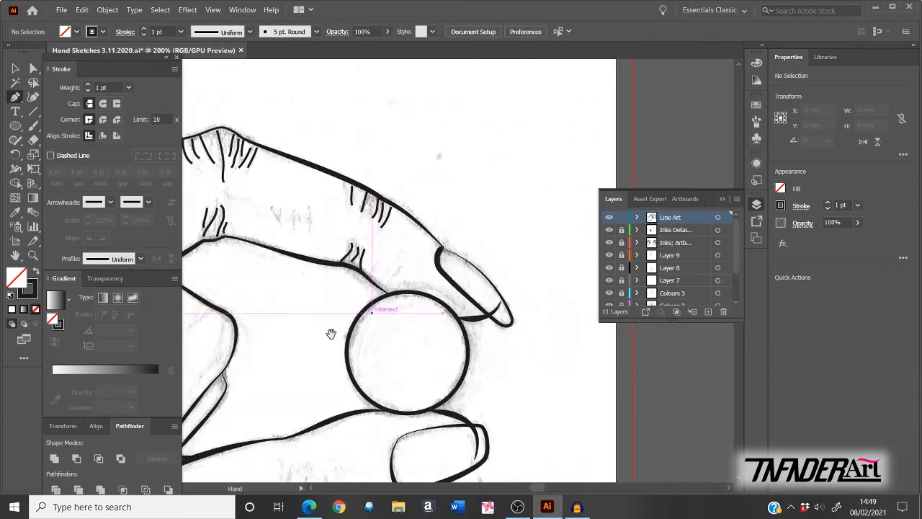
left_click(396, 267)
left_click(468, 309)
left_click_drag(360, 403, 443, 204)
left_click(373, 266)
left_click(372, 334)
left_click(412, 287)
Step: Draw crease strokes on the fist and thumb
left_click_drag(303, 166, 411, 243)
left_click(418, 246)
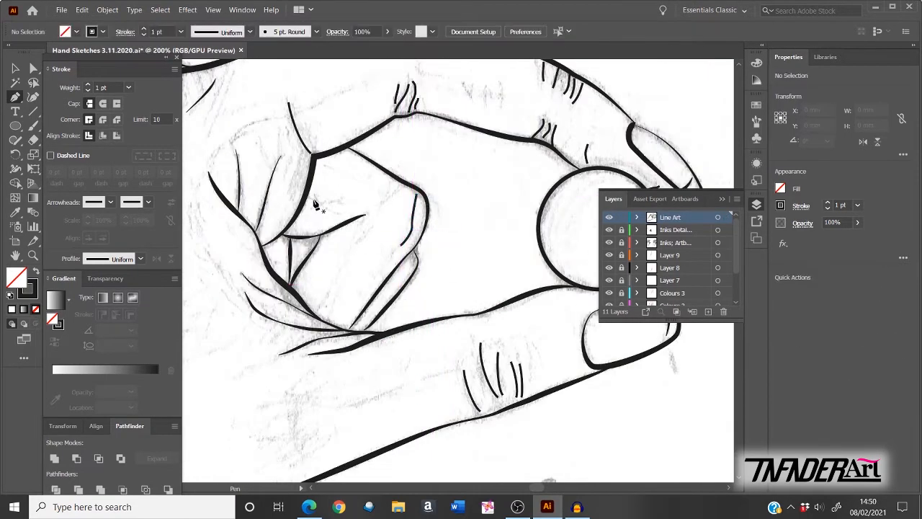
left_click(311, 196)
left_click(328, 207)
left_click_drag(317, 216, 408, 237)
left_click(286, 211)
left_click_drag(303, 268, 311, 282)
Step: Add a crease near the wrist and another short crease on the fist
left_click_drag(324, 418, 379, 201)
left_click(366, 323)
left_click(296, 353)
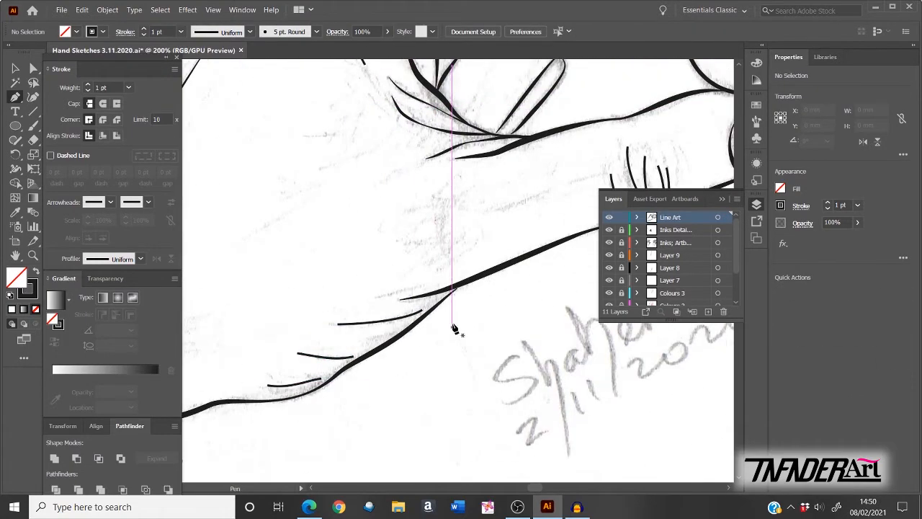
left_click_drag(454, 238, 277, 337)
left_click(284, 316)
left_click(341, 302)
left_click_drag(332, 217, 537, 329)
Step: Move the first crease end anchors onto the hand outline
key("a")
left_click(371, 160)
left_click(400, 278)
left_click_drag(419, 267, 276, 407)
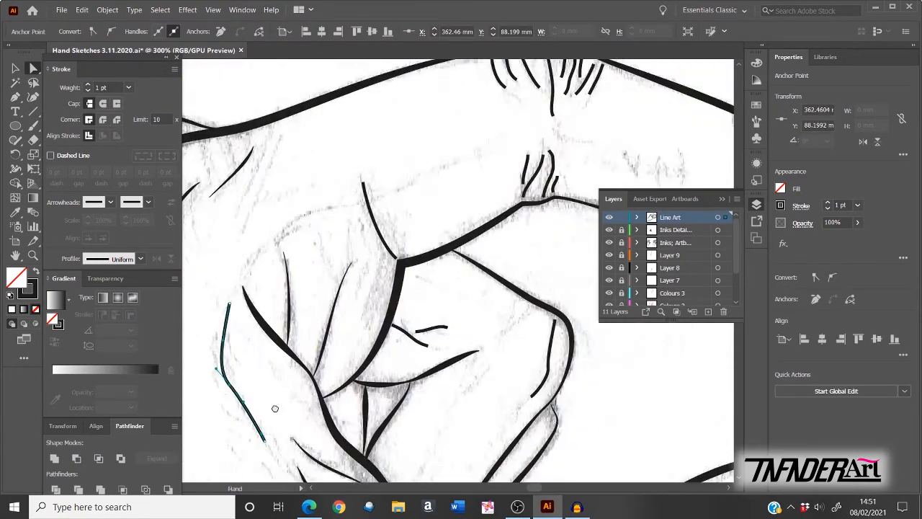
left_click_drag(504, 237, 334, 320)
mouse_move(366, 268)
left_mouse_down()
mouse_move(353, 280)
mouse_move(384, 276)
left_mouse_up()
left_click(379, 251)
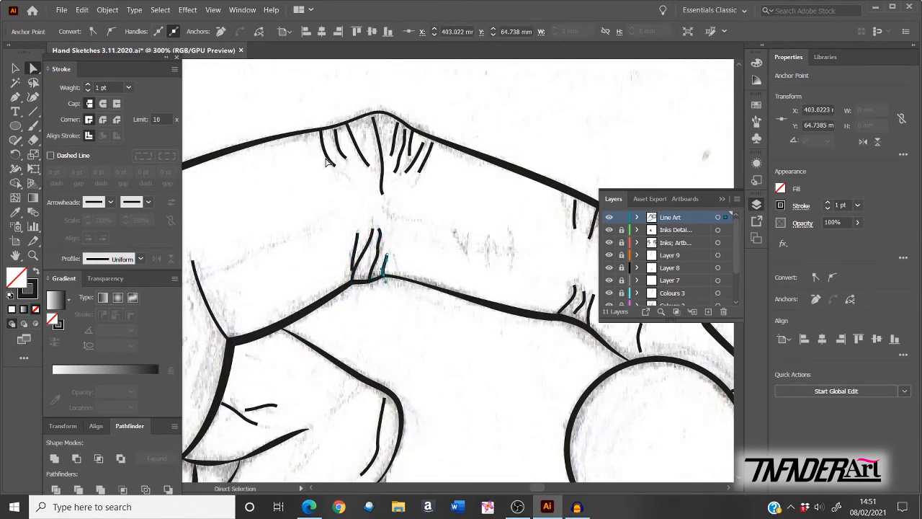
Step: Snap the knuckle and fingertip crease ends onto the outlines
left_click_drag(335, 129, 336, 127)
left_click_drag(347, 123, 374, 113)
left_click_drag(398, 123, 405, 126)
left_click_drag(423, 143, 433, 138)
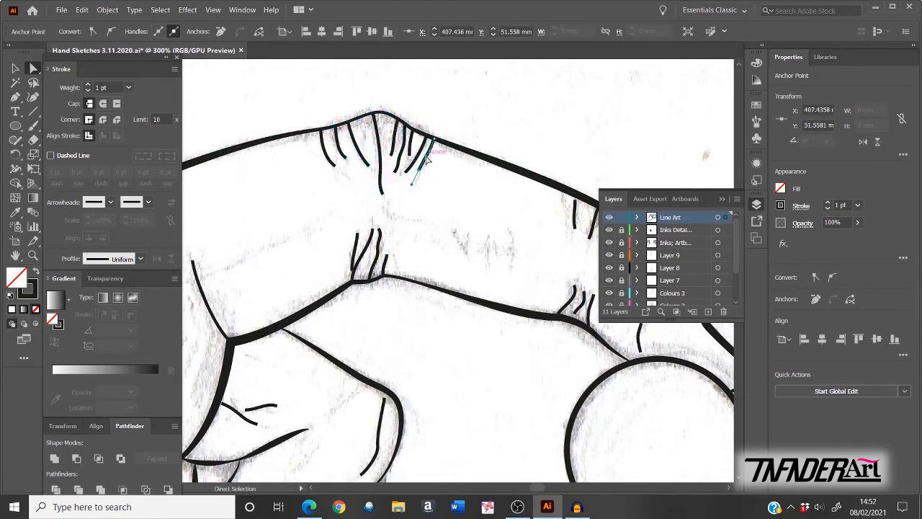
left_click_drag(541, 216, 351, 191)
left_click_drag(385, 176, 387, 173)
left_click_drag(408, 186, 406, 183)
left_click_drag(402, 213, 440, 198)
Step: Adjust the lower crease ends, the short line beside the ball, and the knuckle line anchor
left_click_drag(429, 238, 429, 226)
left_click_drag(384, 288, 386, 292)
left_click_drag(404, 270, 370, 290)
left_click_drag(384, 260, 382, 261)
left_click_drag(450, 326, 451, 332)
left_click_drag(328, 395, 655, 197)
left_click_drag(521, 176, 524, 173)
left_click_drag(360, 179, 357, 178)
Step: Extend the remaining knuckle crease ends to meet the outline
left_click_drag(385, 187, 382, 188)
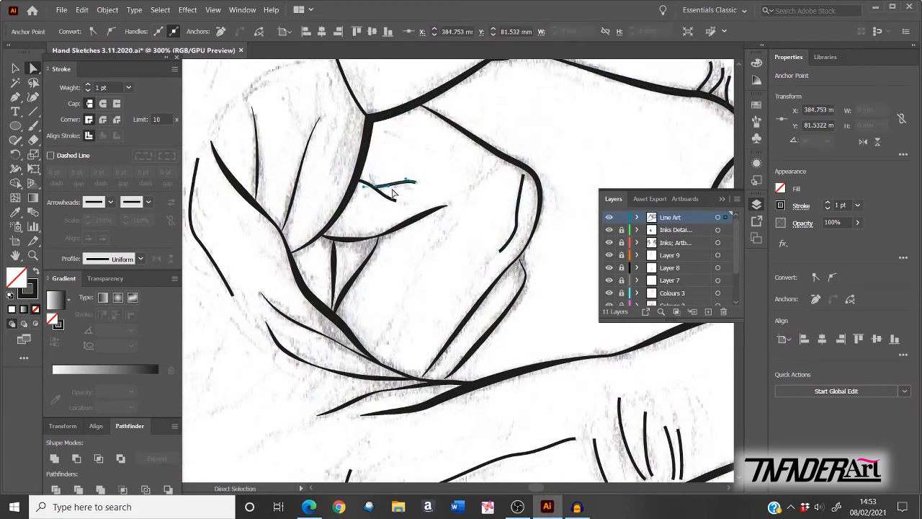
left_click_drag(609, 396, 444, 208)
left_click_drag(509, 291, 492, 307)
left_click_drag(481, 224, 480, 220)
left_click(454, 210)
left_click_drag(480, 289, 456, 318)
Step: Move the wrist crease ends onto the outline, then select the small wrist crease
left_click_drag(352, 324, 494, 288)
left_click_drag(493, 232, 496, 237)
left_click_drag(332, 367, 513, 211)
left_click(490, 250)
left_click_drag(364, 327, 370, 337)
left_click_drag(332, 367, 450, 333)
left_click_drag(433, 325, 444, 330)
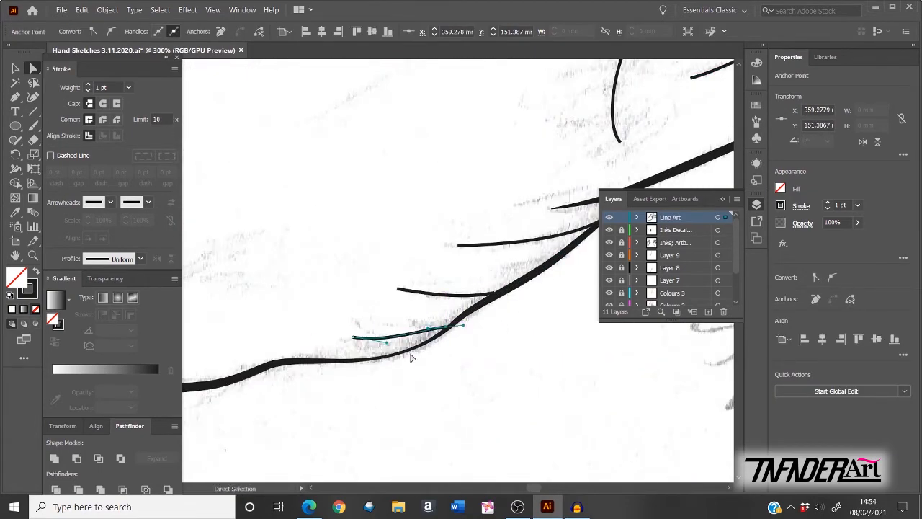
key("ctrl+0")
key("v")
left_click(638, 376)
Step: Apply a tapered width profile to the wrist crease and the next two crease paths
left_click(407, 302)
left_click(141, 259)
left_click(102, 297)
left_click(389, 339)
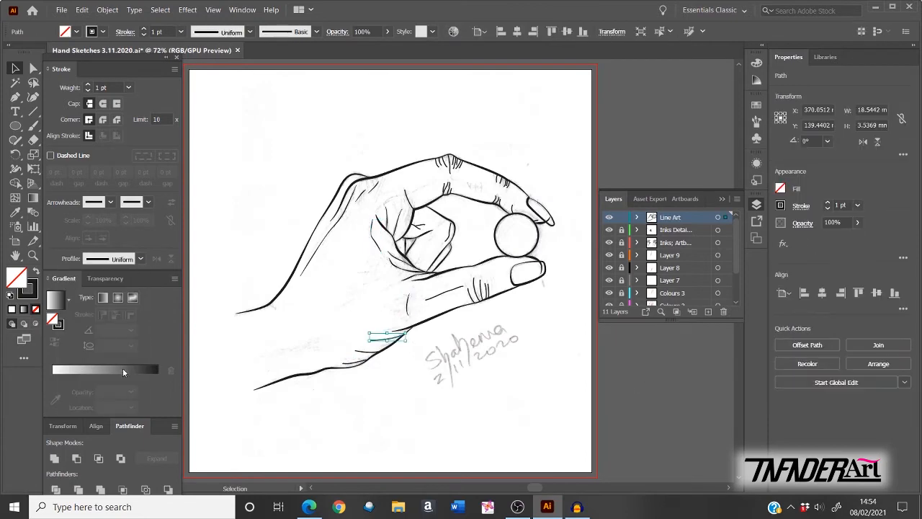
left_click(141, 259)
left_click(102, 297)
left_click(356, 364)
left_click(444, 293)
left_click(141, 258)
left_click(410, 200)
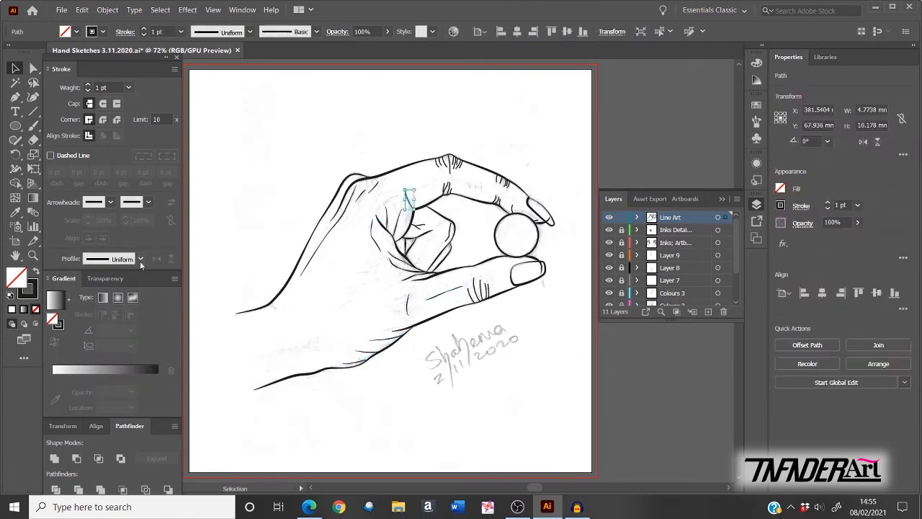
Step: Select the crease strokes up close and lower their stroke weight to 0.5 pt
left_click(626, 319)
left_click(413, 228)
left_click(589, 191)
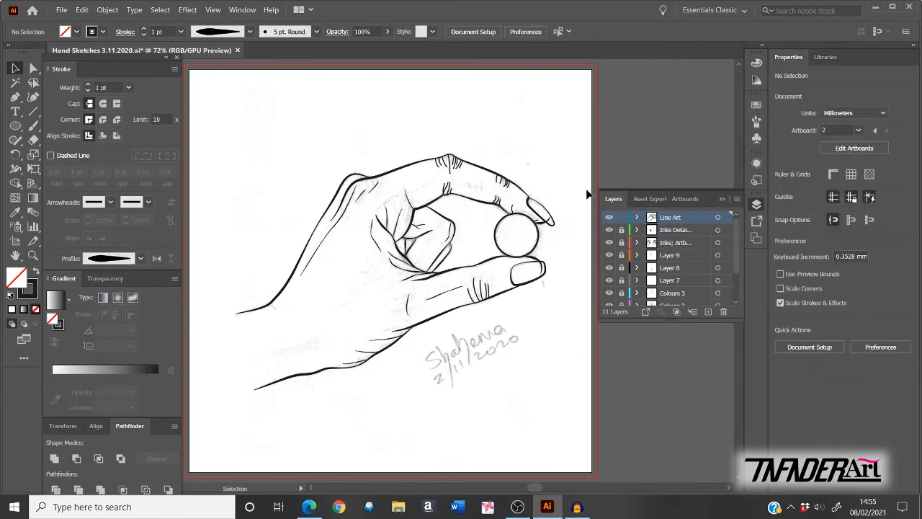
left_click(420, 227)
key("ctrl+plus")
key("ctrl+plus")
left_click(88, 90)
left_click(88, 90)
key("ctrl+0")
left_click(383, 321)
Step: Select the knuckle creases and give them a tapered width profile
left_click(385, 340)
left_click(371, 361, "shift")
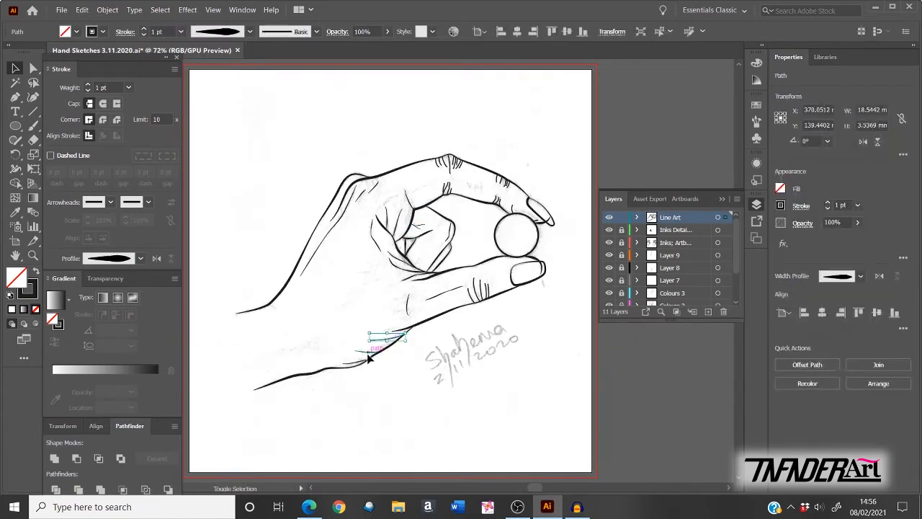
left_click(648, 385)
left_click(361, 194)
left_click(371, 190, "shift")
left_click(664, 381)
left_click(442, 165)
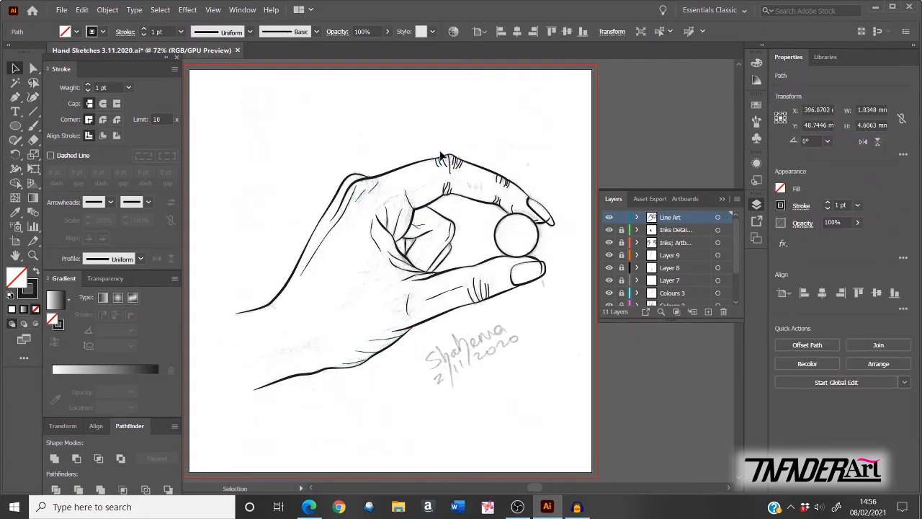
left_click(458, 164, "shift")
left_click(140, 259)
left_click(118, 289)
Step: Taper the lower finger creases and the upper fingertip creases
left_click(655, 141)
left_click(445, 189)
left_click(449, 189, "shift")
left_click(141, 258)
left_click(119, 290)
left_click(678, 143)
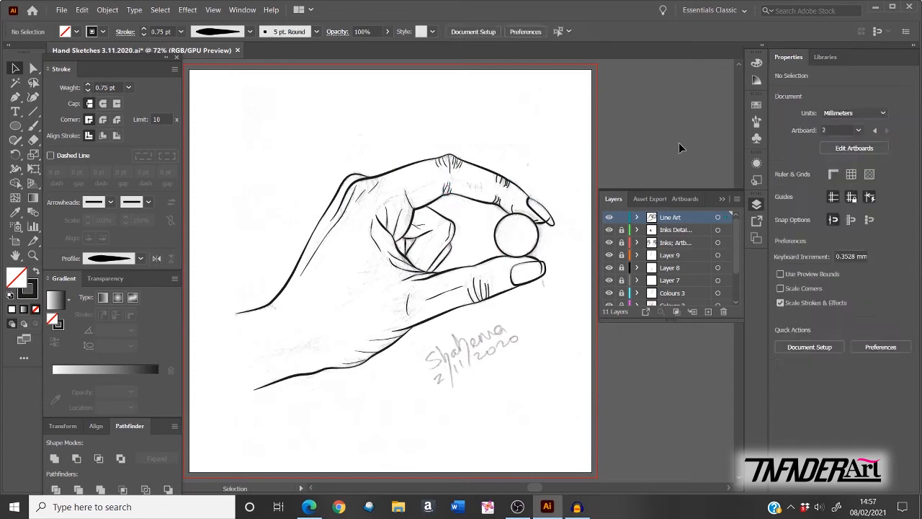
left_click(498, 180)
left_click(507, 182, "shift")
left_click(140, 258)
left_click(119, 290)
Step: Taper the remaining lower, fingertip and thumb creases with the same width profile
left_click(495, 201)
left_click(140, 258)
left_click(119, 289)
left_click(513, 213)
left_click(140, 258)
left_click(119, 289)
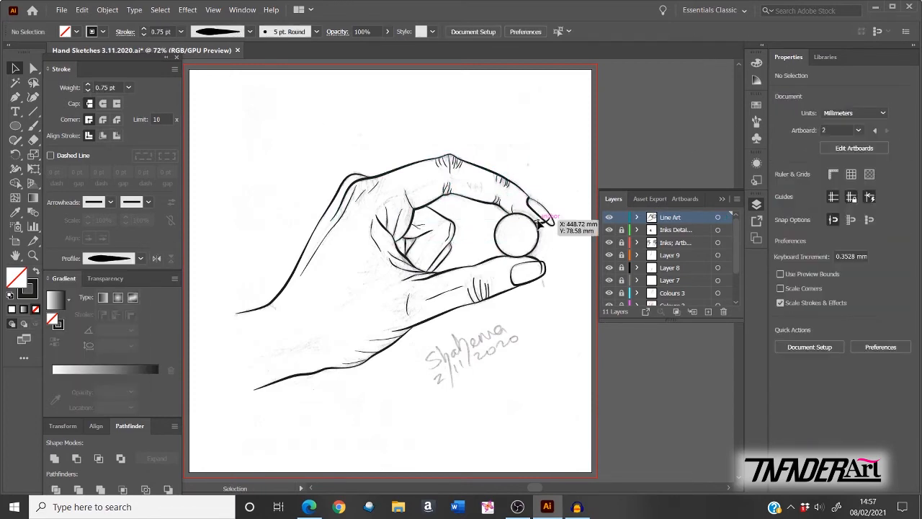
left_click(540, 220)
left_click(675, 149)
left_click(474, 288)
left_click(141, 259)
left_click(119, 290)
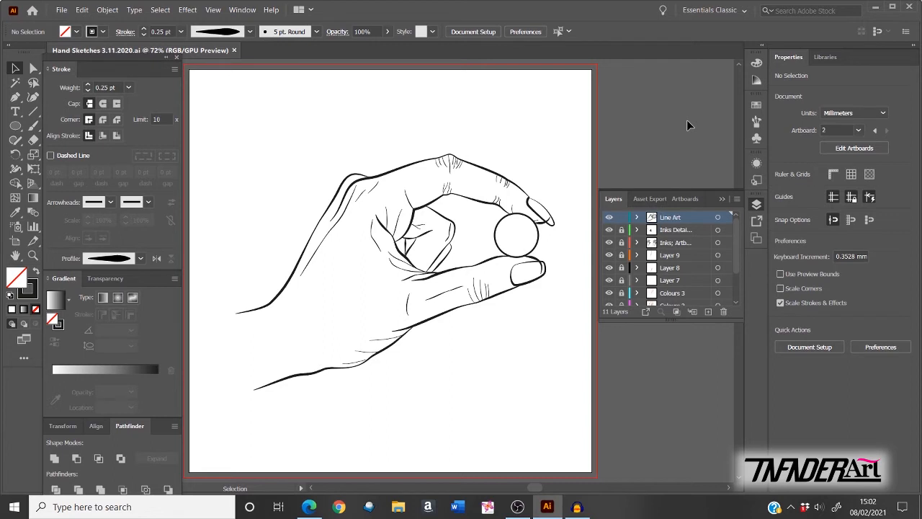
Step: Create a new layer, name it 'Colours 1', and drag it below the Line Art layer
left_click(708, 312)
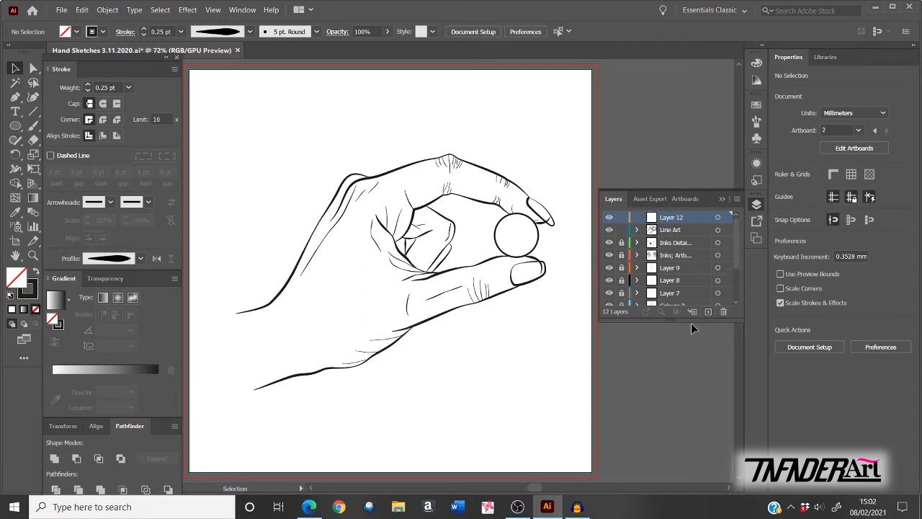
double_click(672, 217)
key("Return")
left_click_drag(652, 223, 654, 240)
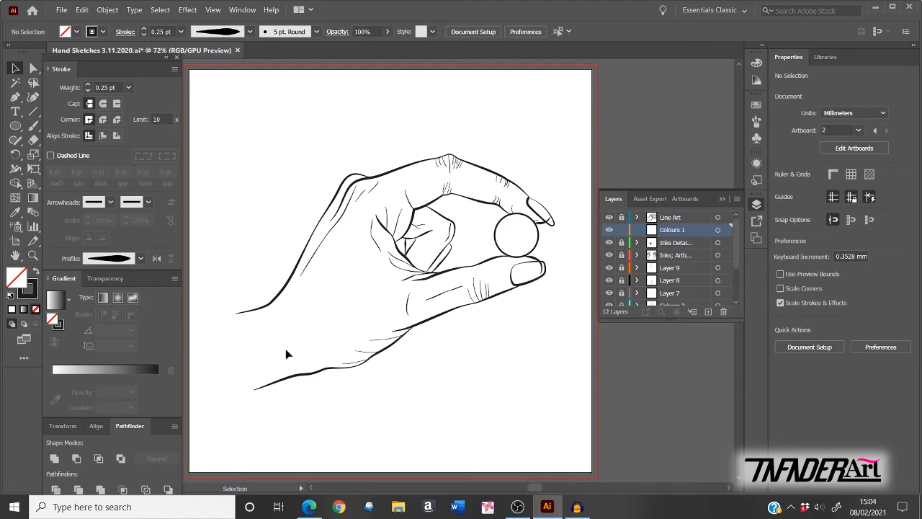
Step: With the Pencil tool, trace the outline from wrist over the hand and back, closing the shape
left_click(16, 142)
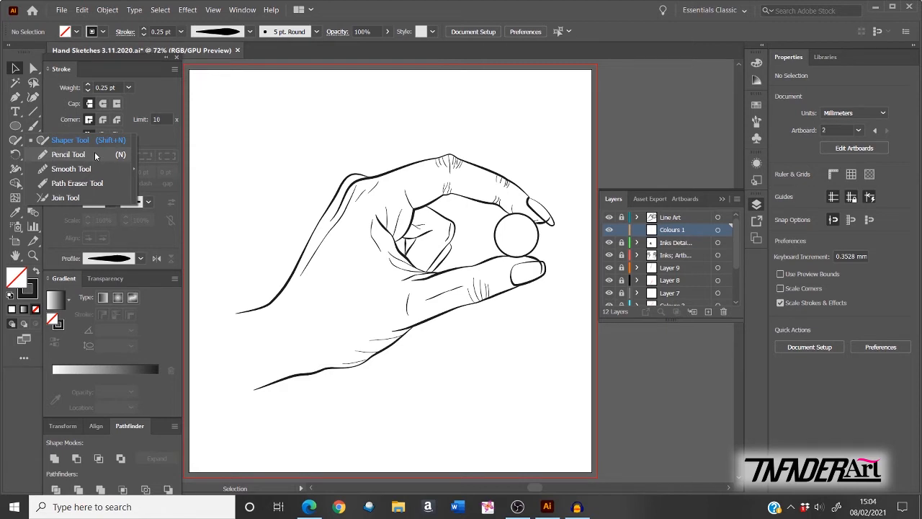
left_click(68, 154)
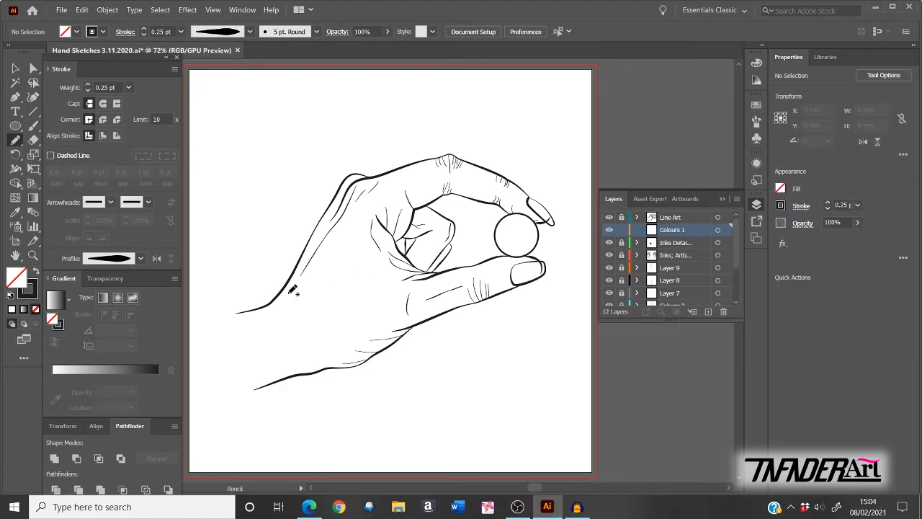
left_click_drag(242, 312, 292, 281)
mouse_move(337, 194)
left_mouse_down()
mouse_move(439, 153)
mouse_move(503, 174)
mouse_move(549, 212)
mouse_move(453, 200)
left_mouse_up()
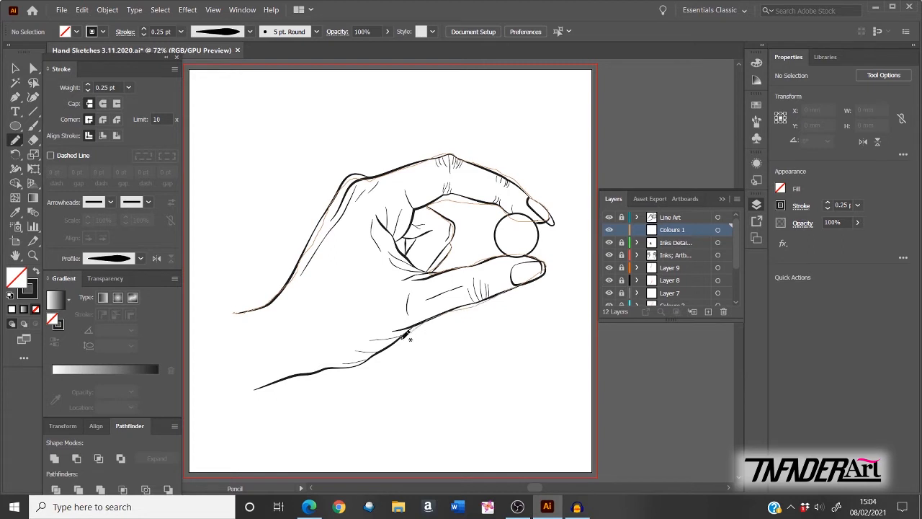
left_click_drag(379, 359, 261, 391)
left_click_drag(235, 312, 232, 316)
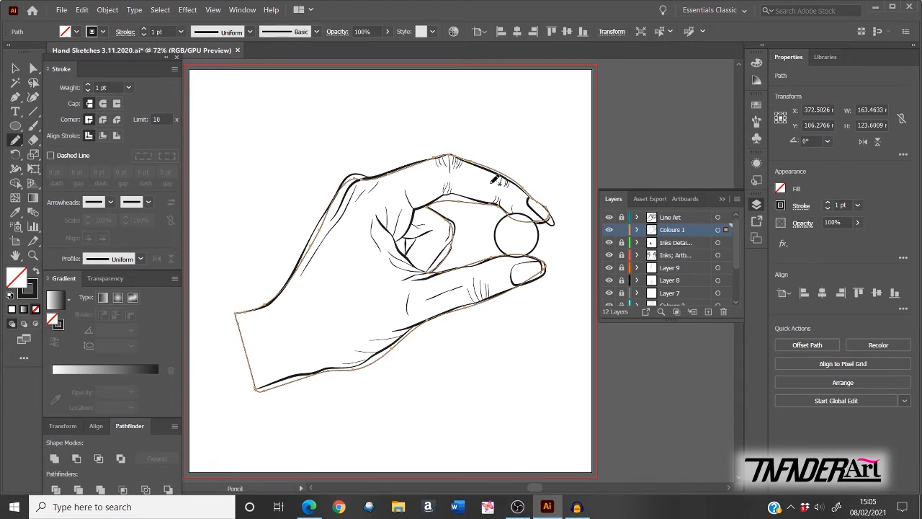
Step: Zoom in on the finger and knuckle lines and bring up the shape's fill colour choices
scroll(490, 182, "up", 5)
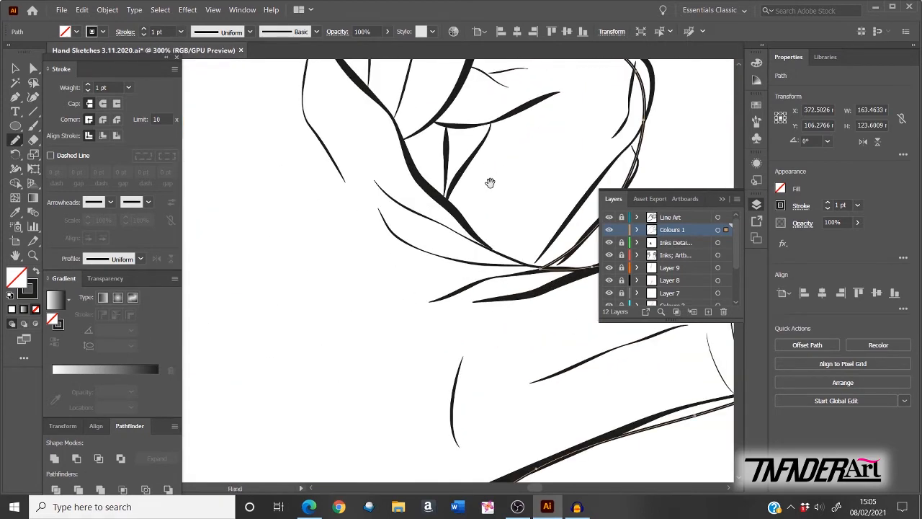
left_click_drag(504, 348, 330, 186)
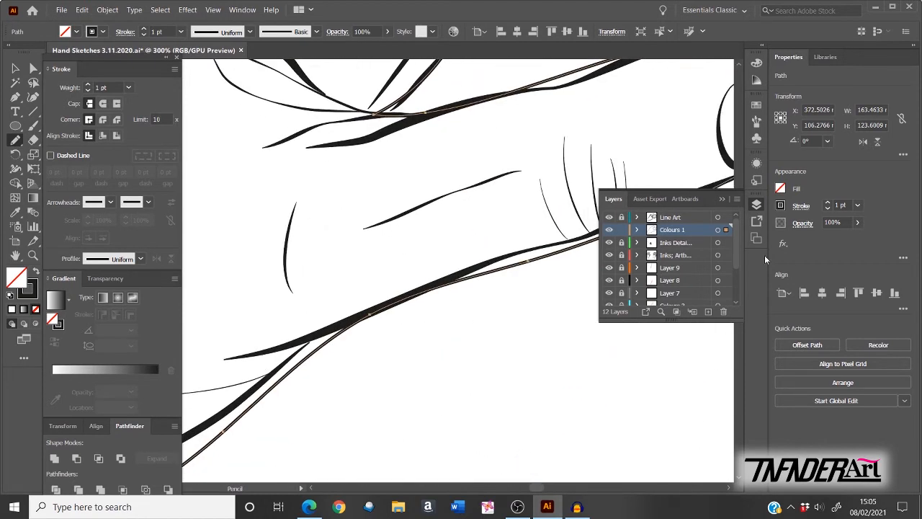
left_click(780, 189)
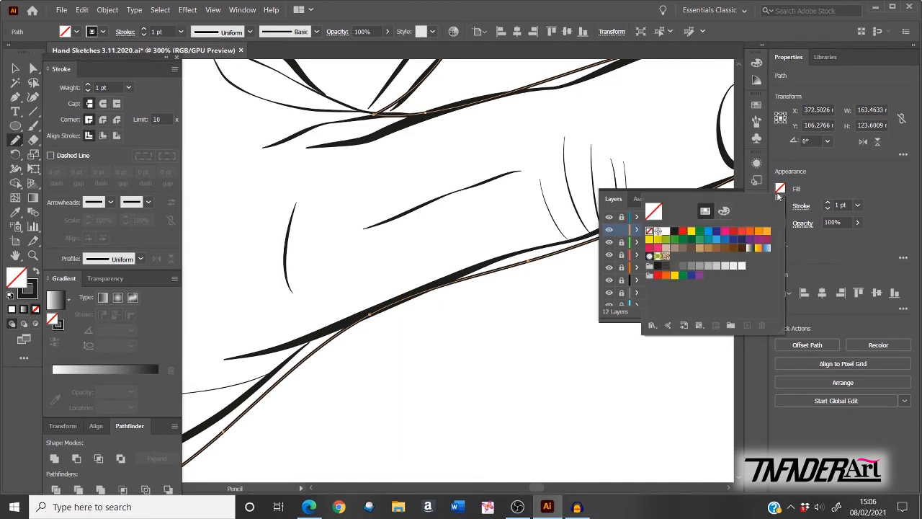
Step: Fill the hand shape with a tan swatch, remove its outline stroke, and fit the artboard
left_click(707, 249)
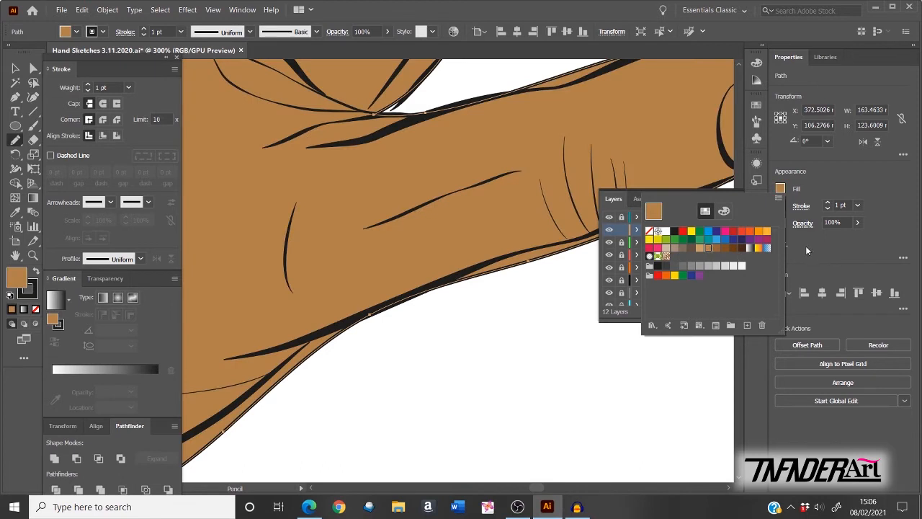
left_click(806, 247)
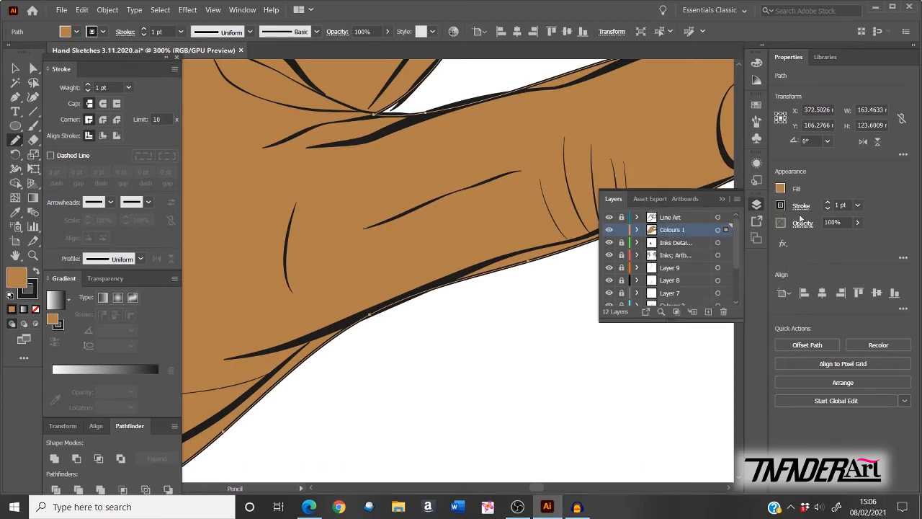
left_click(827, 209)
left_click(827, 209)
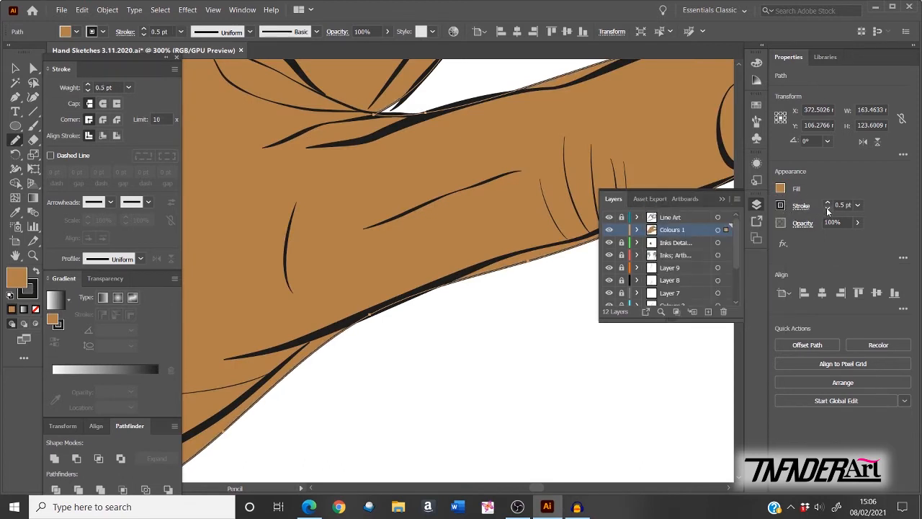
left_click(827, 209)
left_click(827, 209)
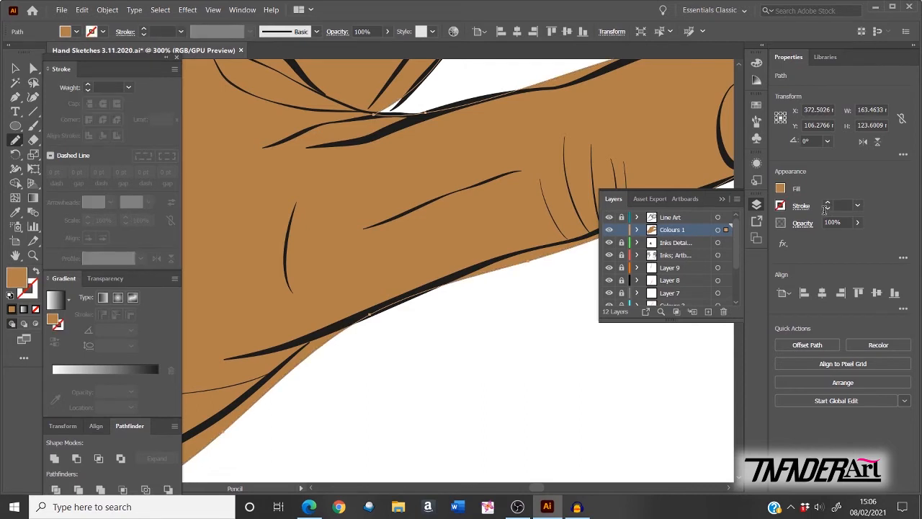
left_click(781, 206)
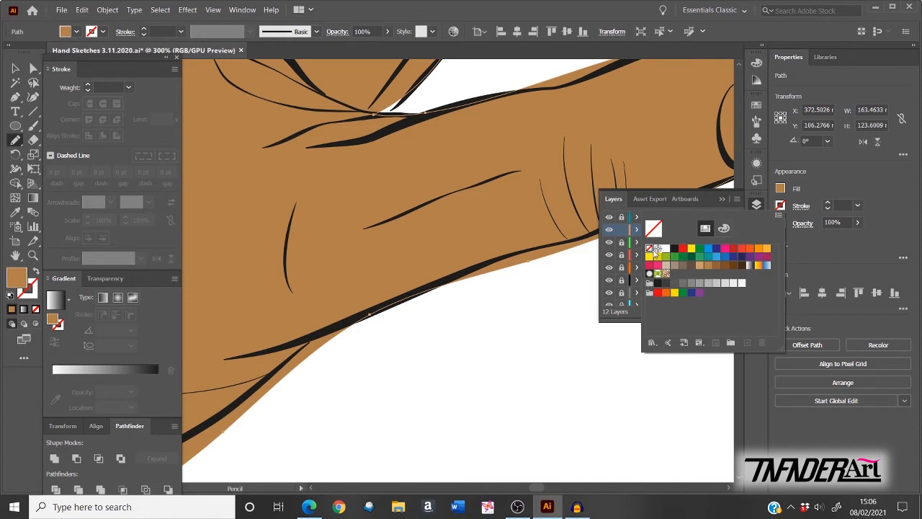
left_click(846, 182)
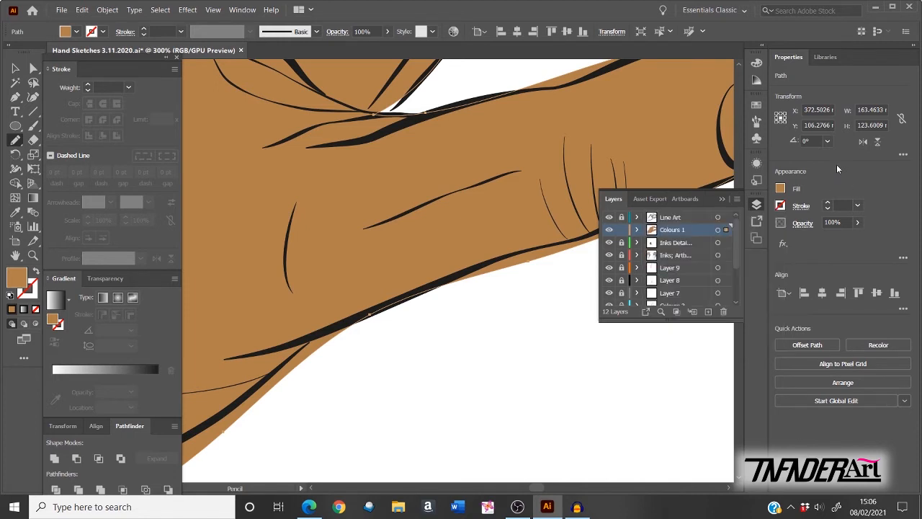
key("ctrl+0")
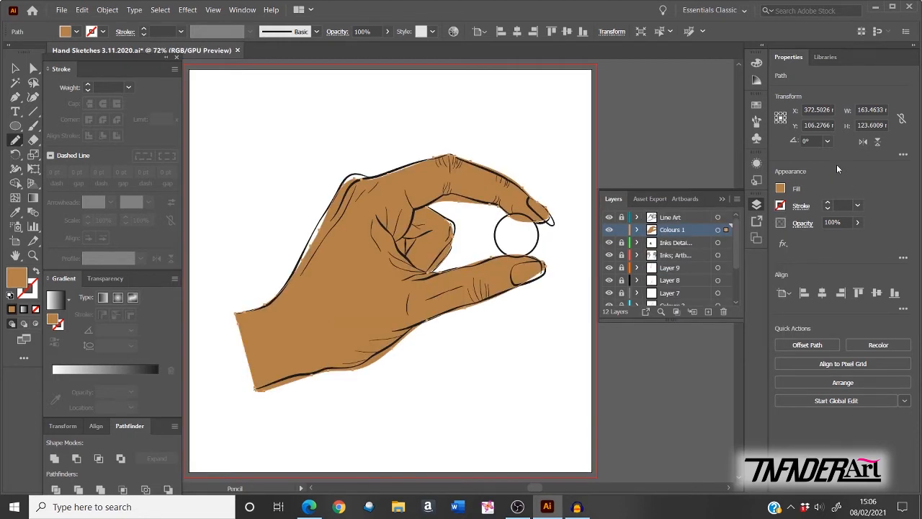
Step: With Direct Selection, drag the fill's wrist, upper-edge, knuckle and fingertip anchors onto the black outline
left_click(34, 68)
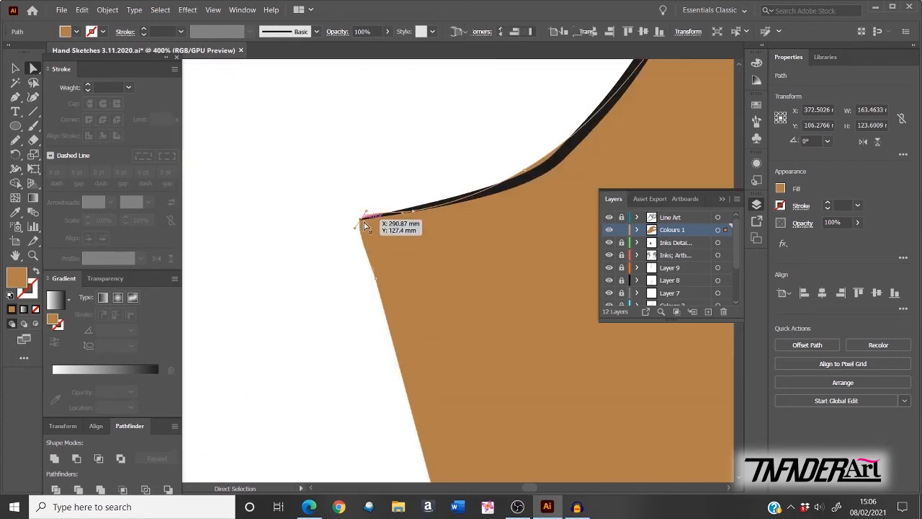
left_click_drag(361, 218, 362, 223)
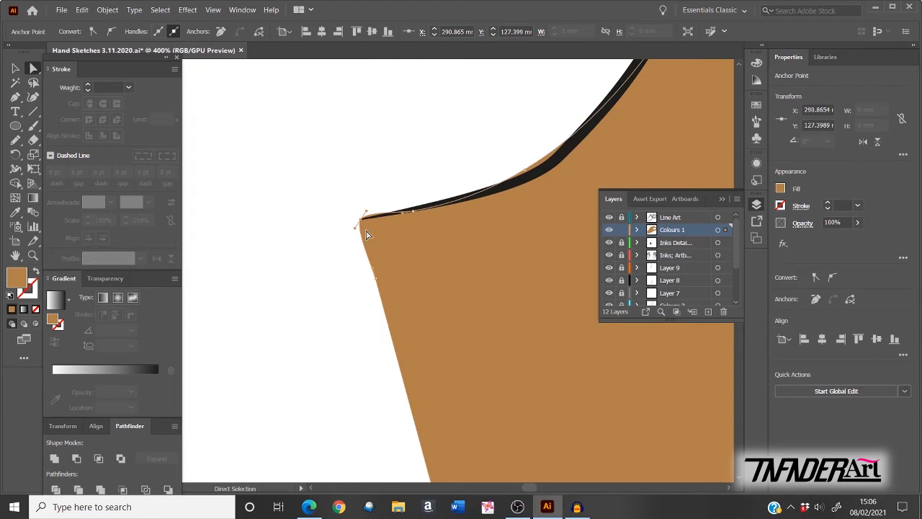
left_click_drag(489, 202, 548, 176)
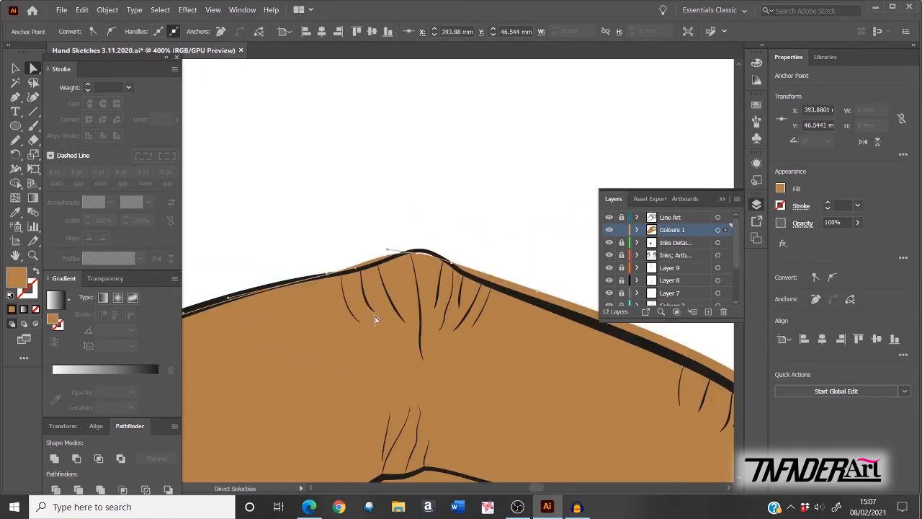
left_click_drag(372, 322, 372, 276)
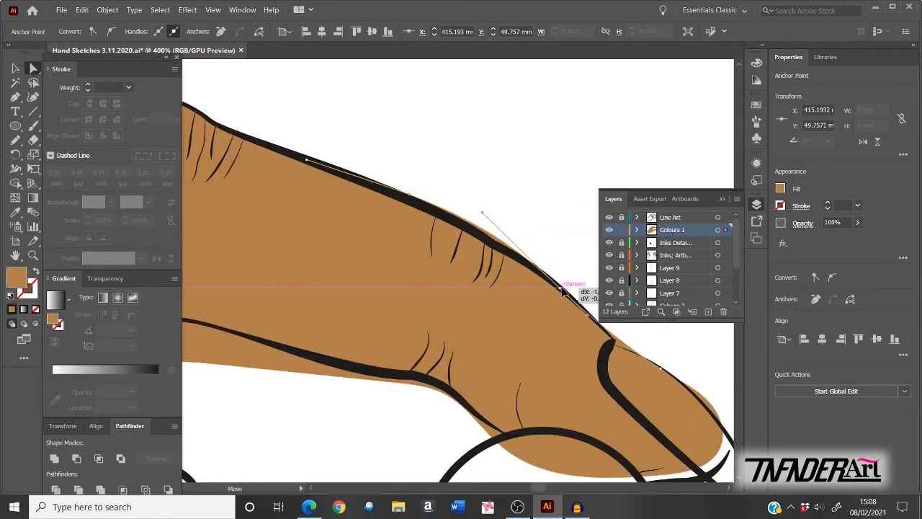
mouse_move(569, 291)
left_mouse_down()
mouse_move(514, 243)
mouse_move(585, 312)
left_mouse_up()
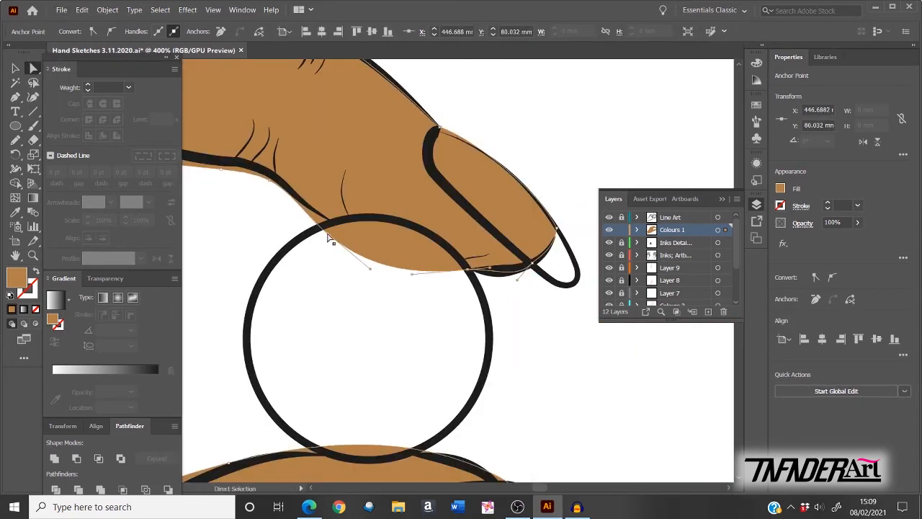
left_click_drag(377, 377, 372, 367)
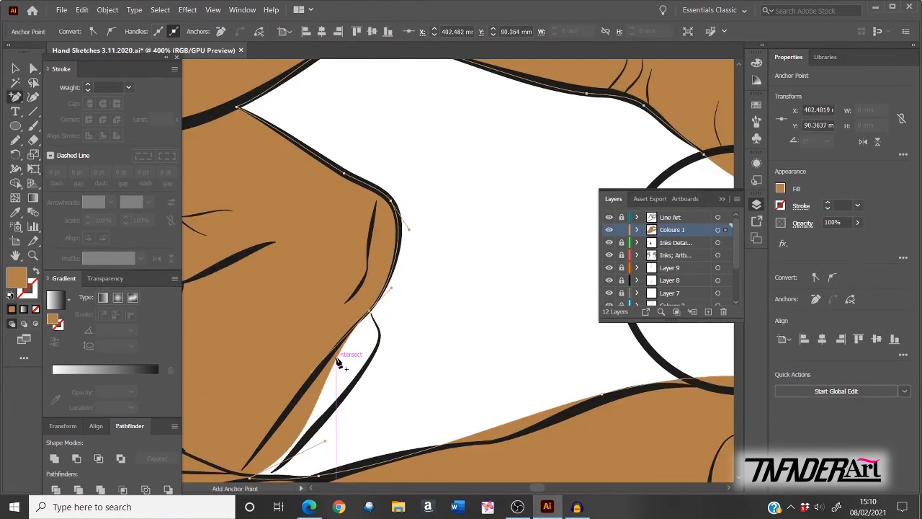
left_click_drag(339, 360, 382, 336)
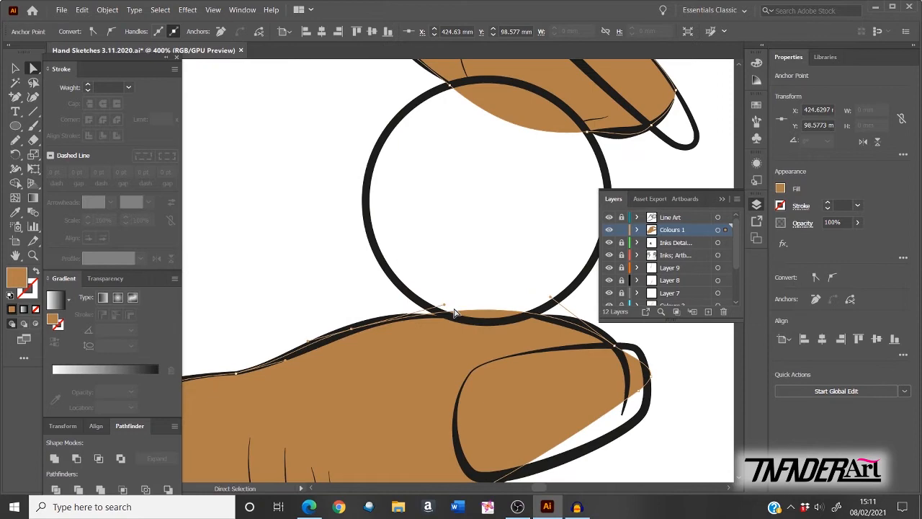
left_click_drag(439, 312, 446, 312)
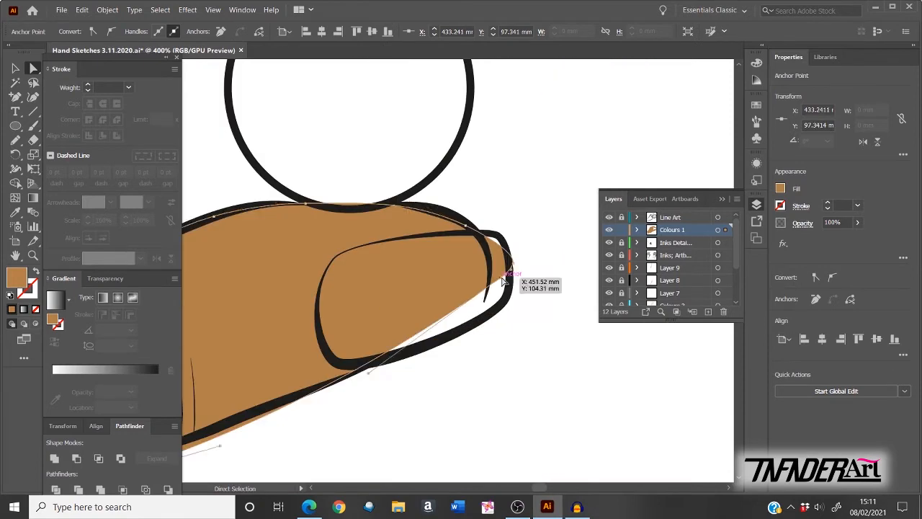
left_click_drag(511, 261, 504, 249)
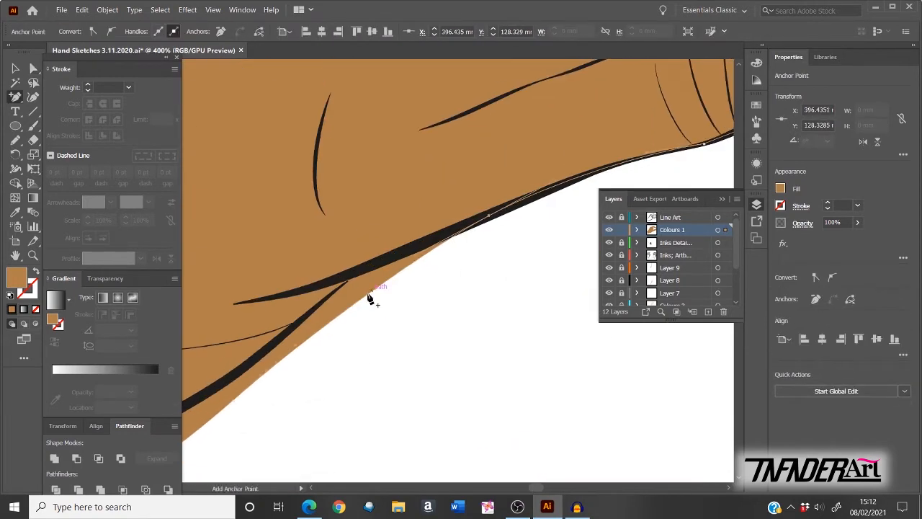
left_click_drag(370, 298, 389, 266)
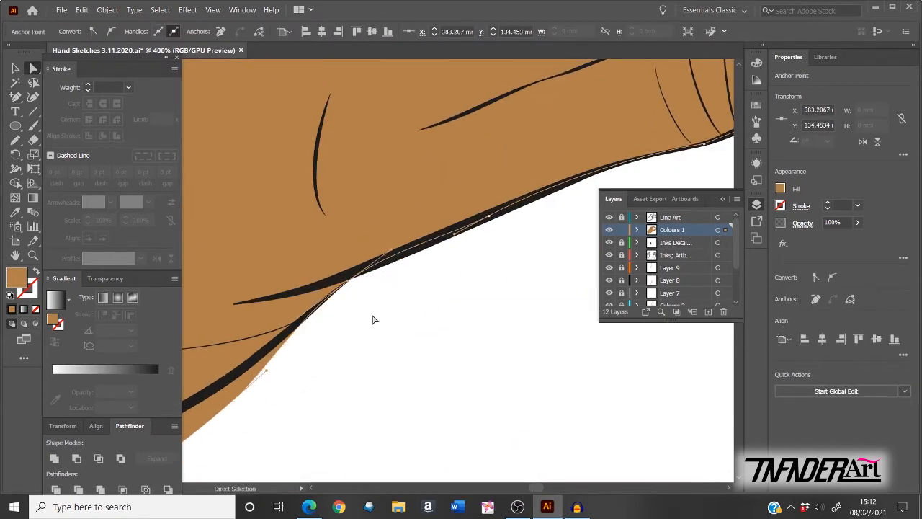
Step: Tuck the lower hand and wrist edges of the tan fill under the black lines
left_click_drag(307, 410, 477, 281)
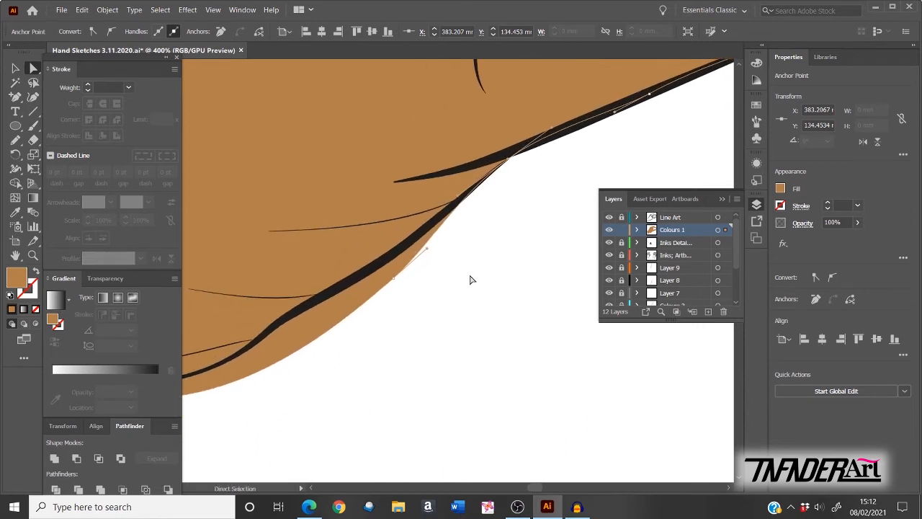
left_click_drag(411, 266, 445, 222)
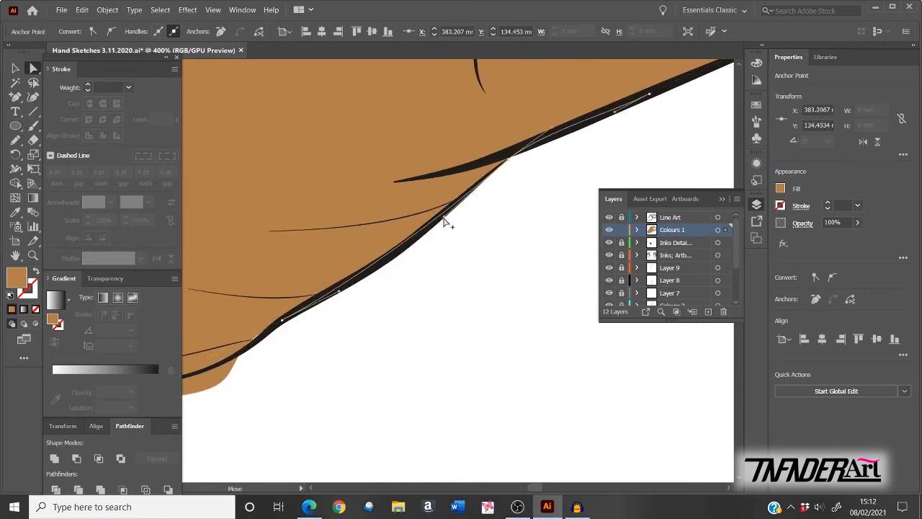
left_click_drag(248, 359, 436, 303)
left_click_drag(426, 311, 439, 290)
left_click_drag(231, 346, 576, 352)
left_click_drag(402, 382, 397, 367)
left_click_drag(317, 403, 403, 377)
left_click_drag(269, 434, 383, 413)
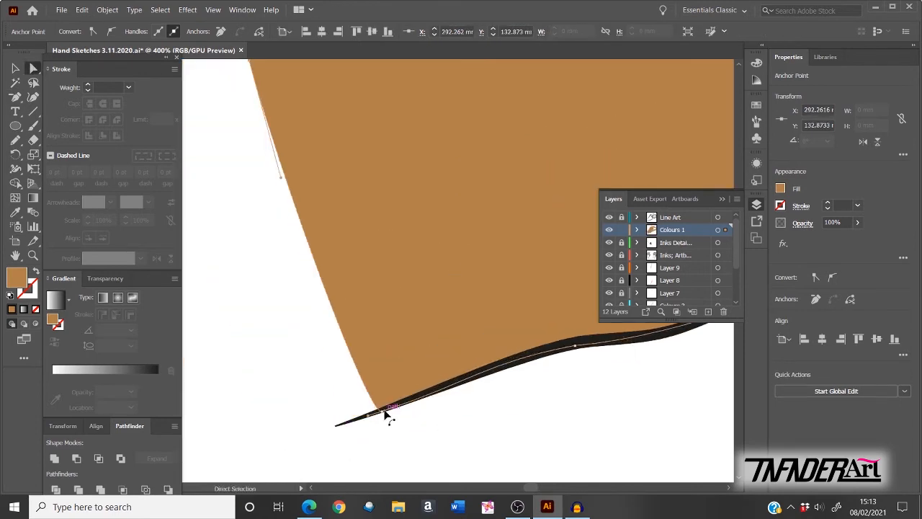
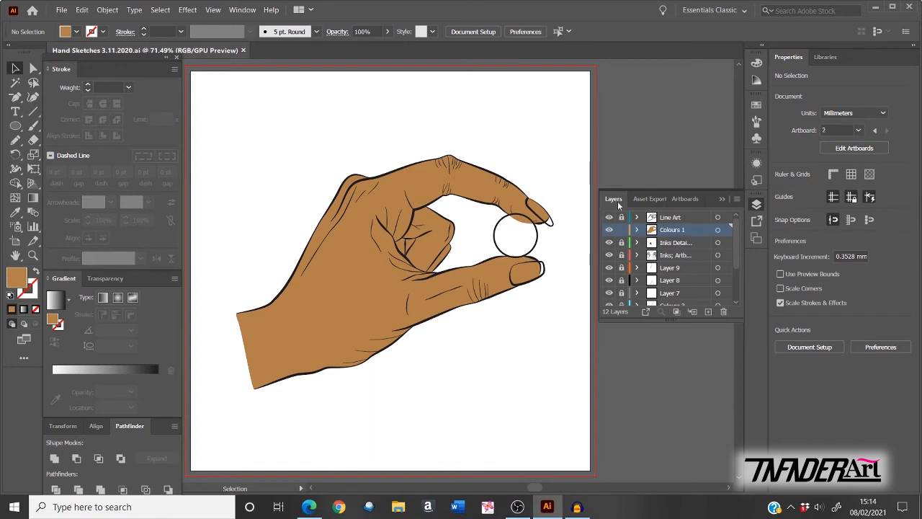
Step: Unlock Line Art, copy the ball's outline circle into Colours 1 over the original, then relock Line Art
left_click(623, 217)
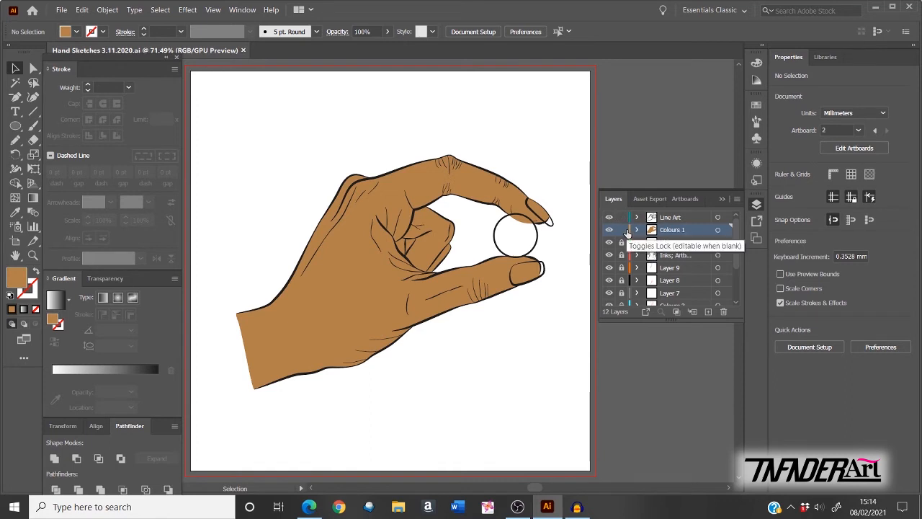
left_click(653, 221)
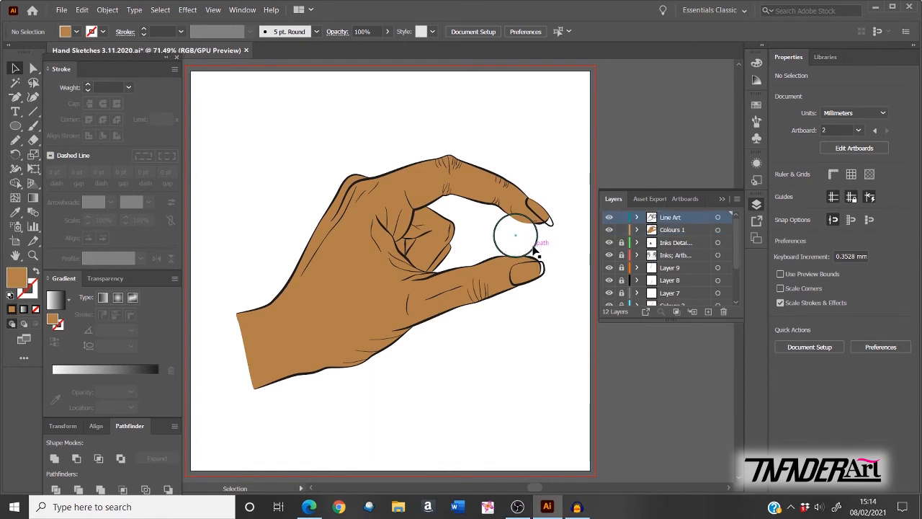
left_click(537, 254)
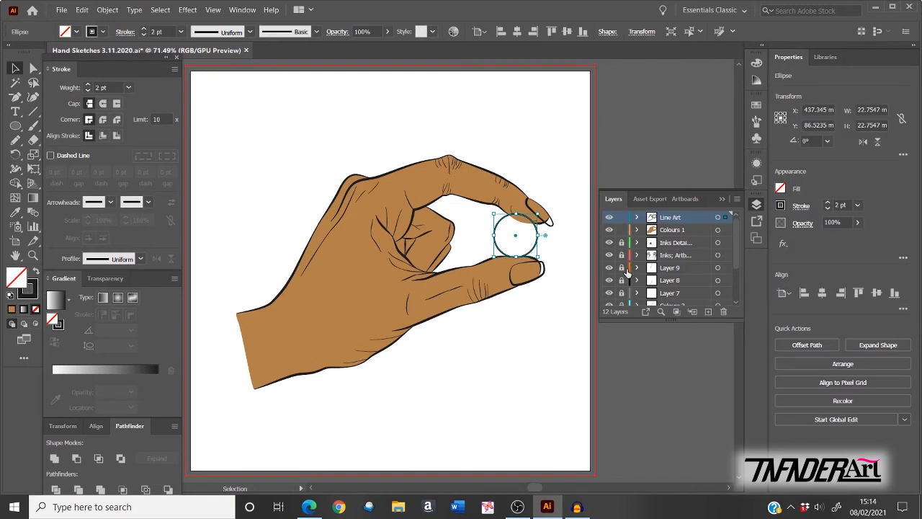
left_click(653, 232)
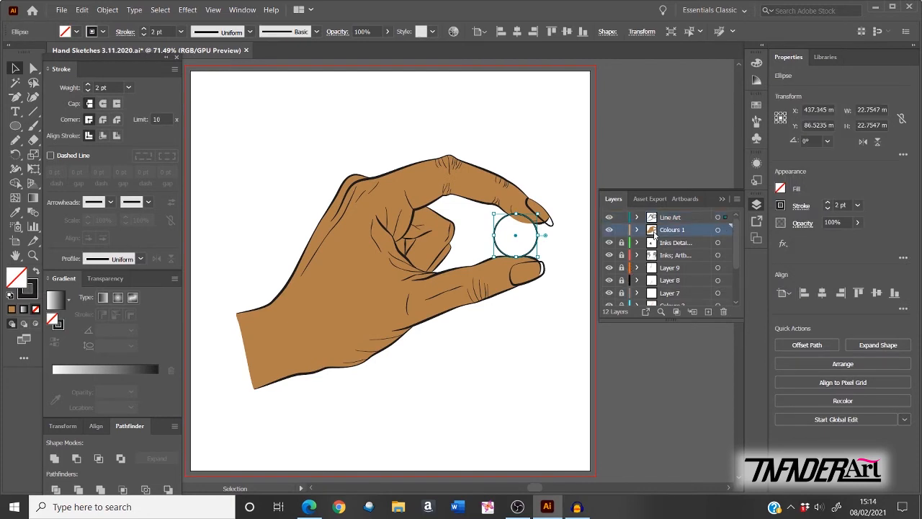
key("ctrl+v")
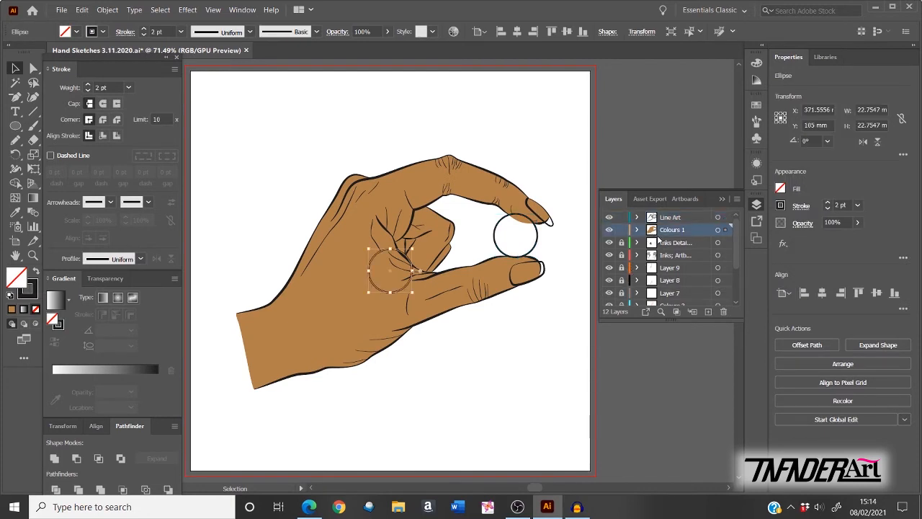
left_click_drag(410, 290, 525, 265)
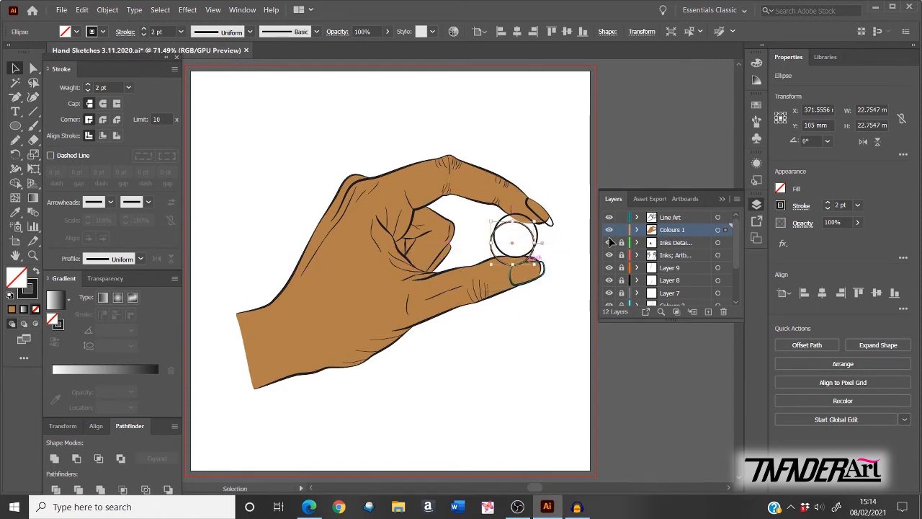
left_click(623, 221)
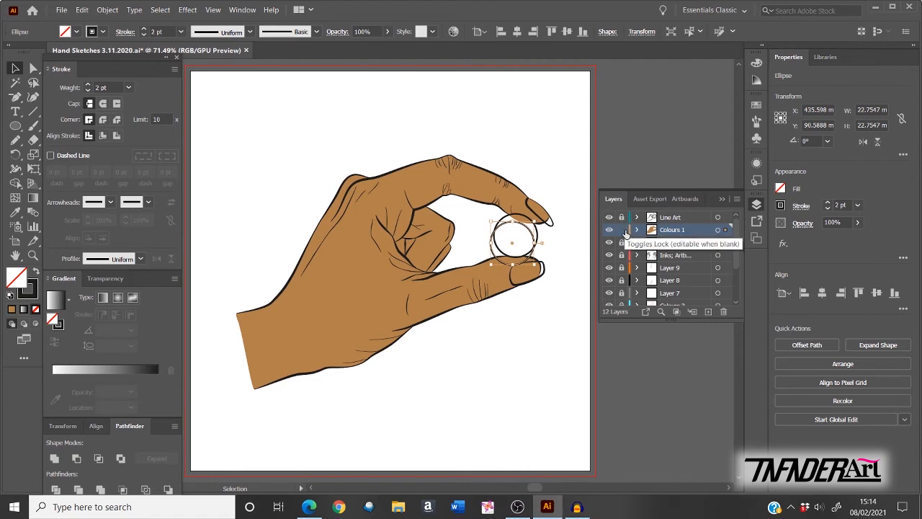
key("ctrl+equal")
key("ctrl+equal")
key("ctrl+equal")
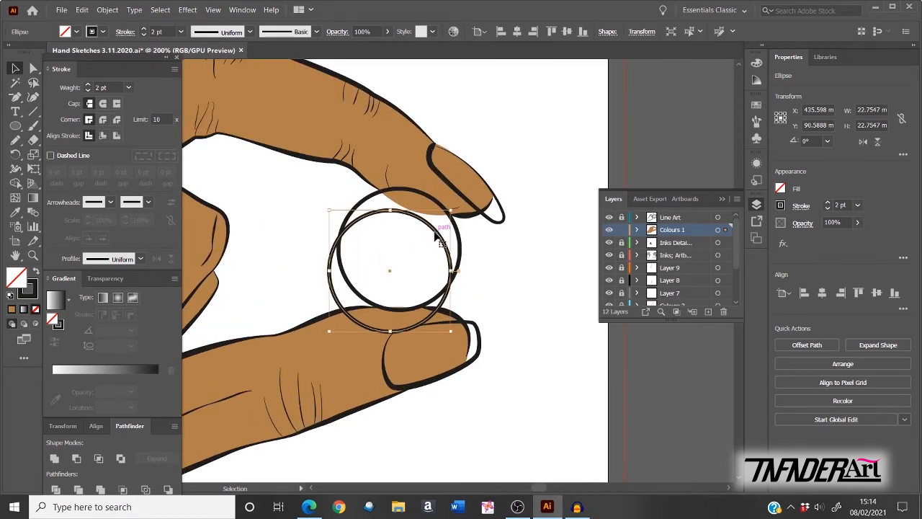
Step: Align the copied circle over the outline and give it a tan fill with no stroke
left_click_drag(440, 231, 443, 212)
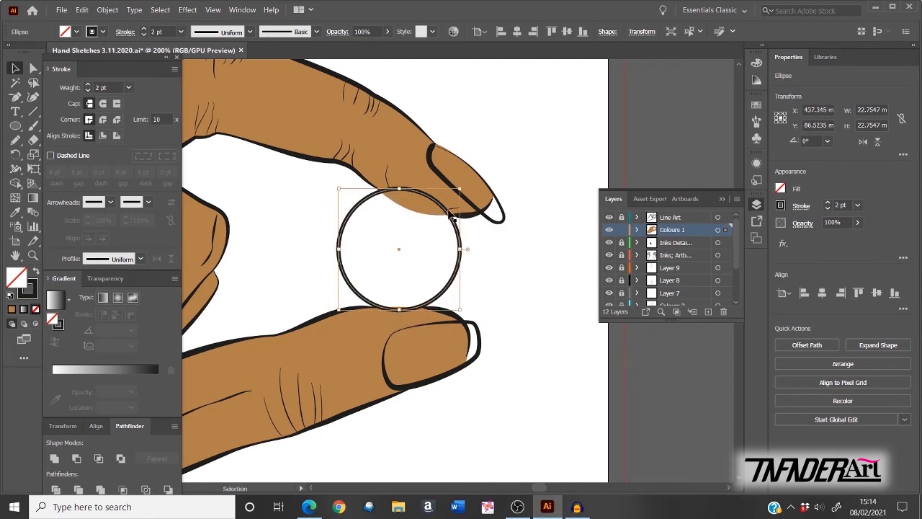
left_click(781, 190)
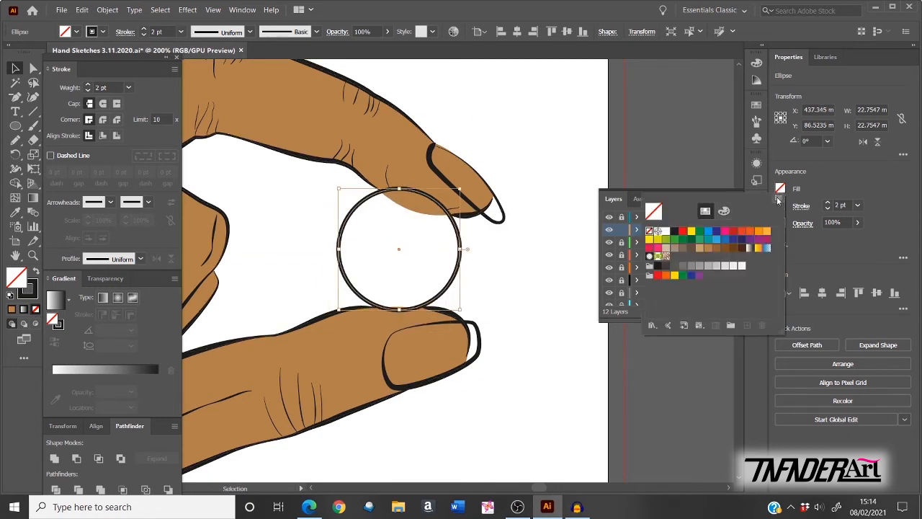
left_click(707, 250)
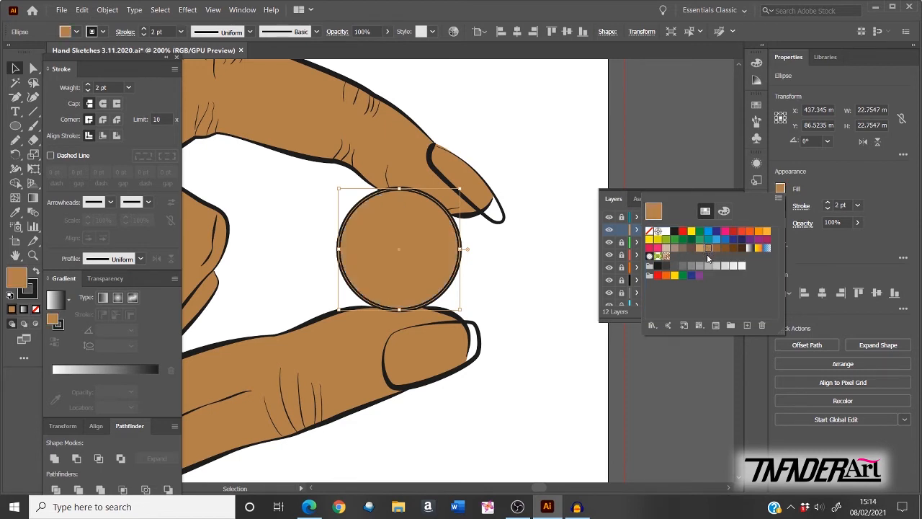
left_click(813, 246)
left_click(781, 207)
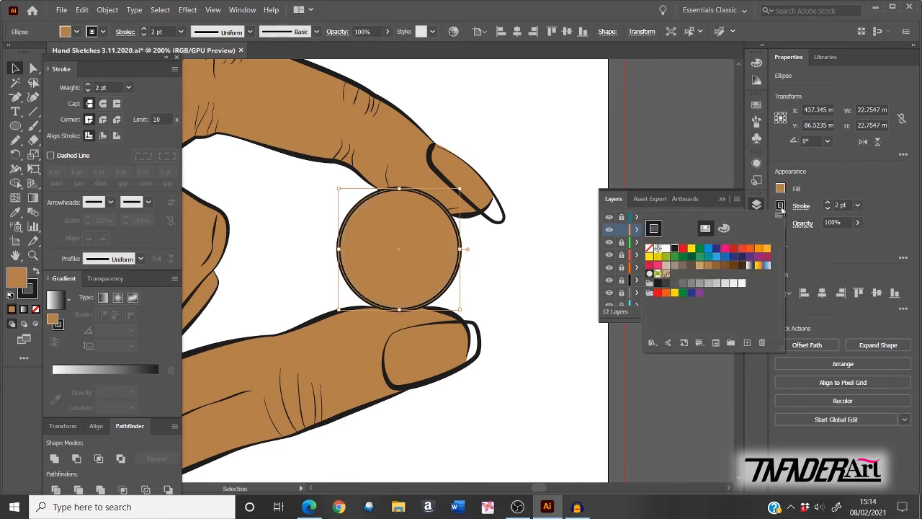
left_click(649, 248)
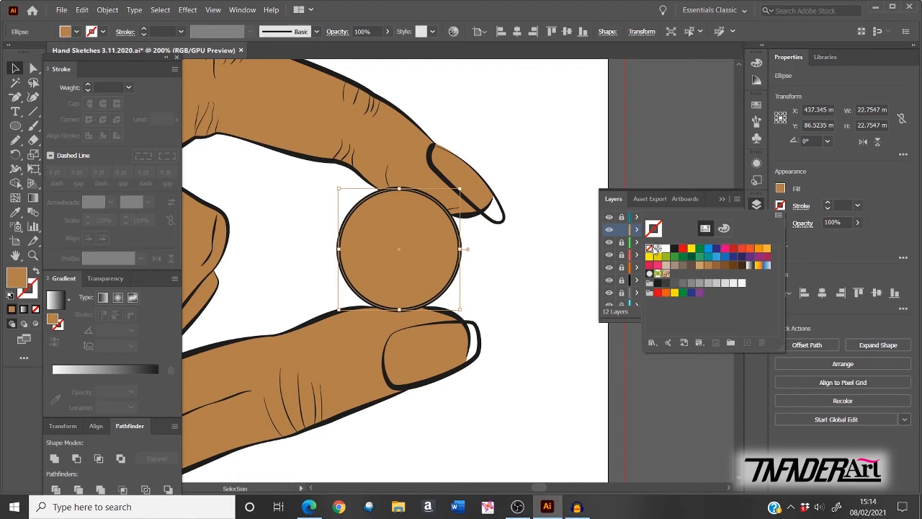
left_click(654, 165)
left_click(654, 165)
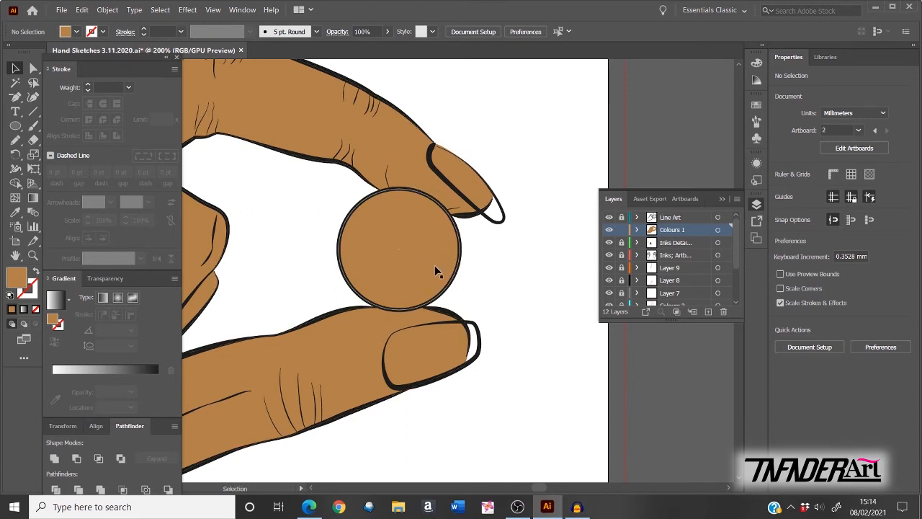
Step: Recolour the circle yellow, tuck it back under the outline, and save Hand Sketches 3.11.2020.ai
left_click_drag(431, 270, 482, 295)
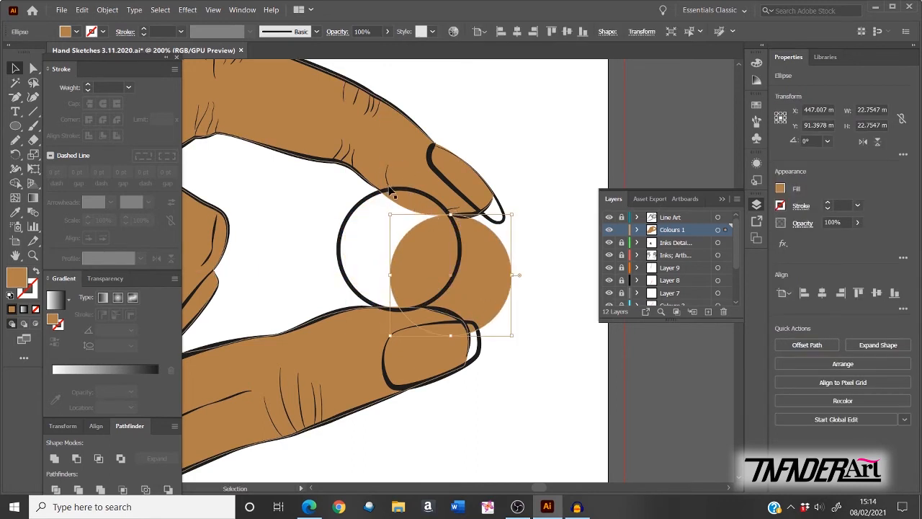
left_click_drag(486, 301, 473, 296)
left_click(781, 189)
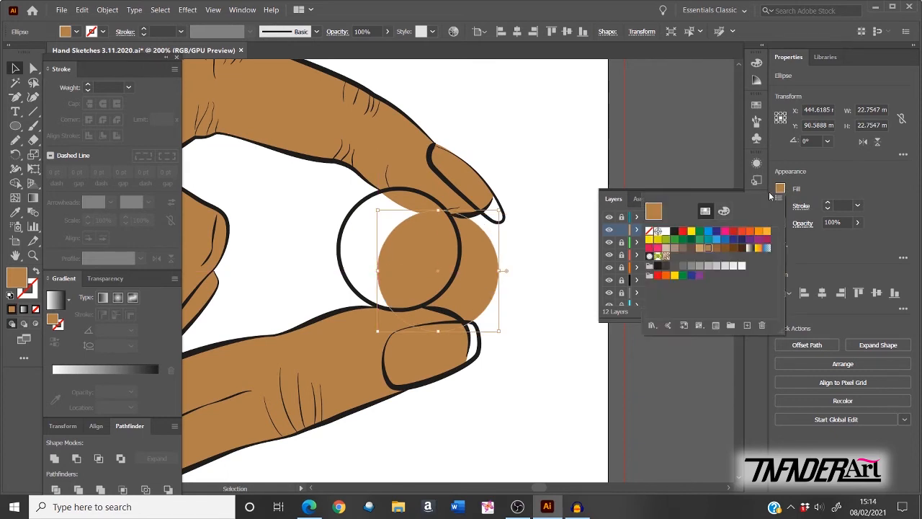
left_click(691, 230)
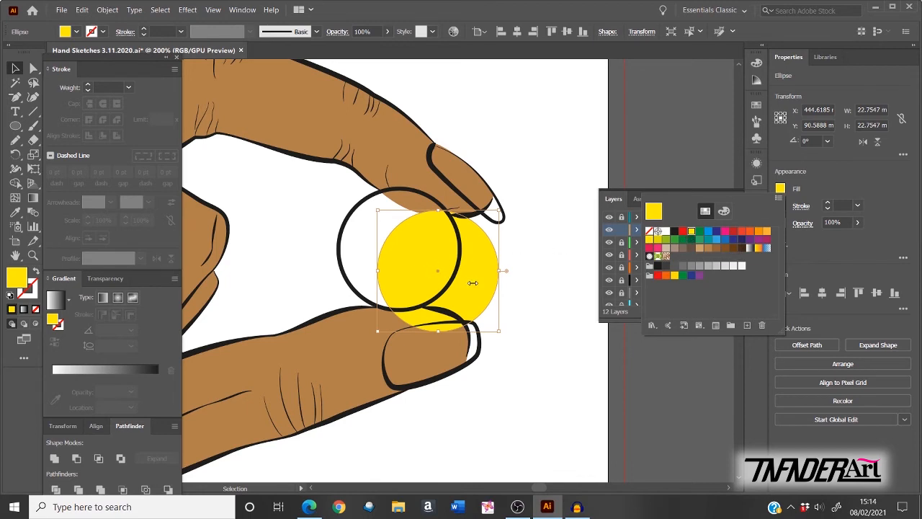
left_click_drag(471, 284, 436, 266)
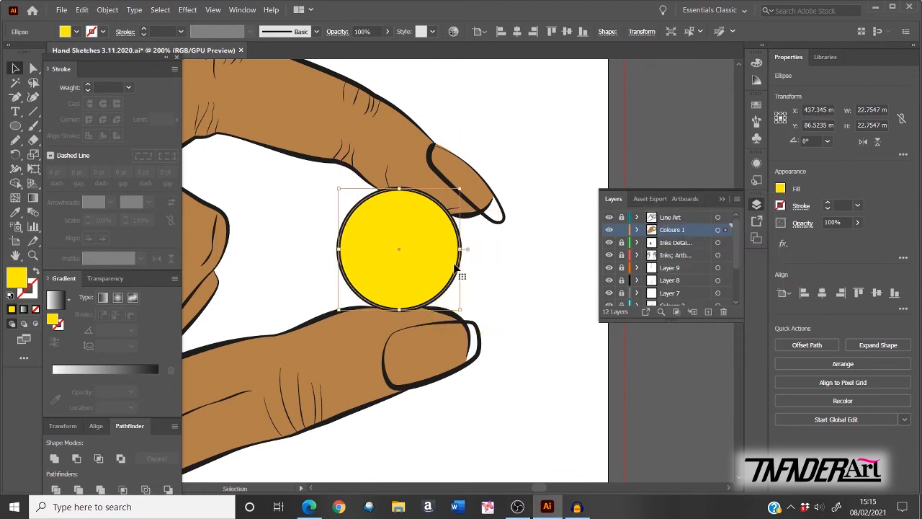
left_click(647, 153)
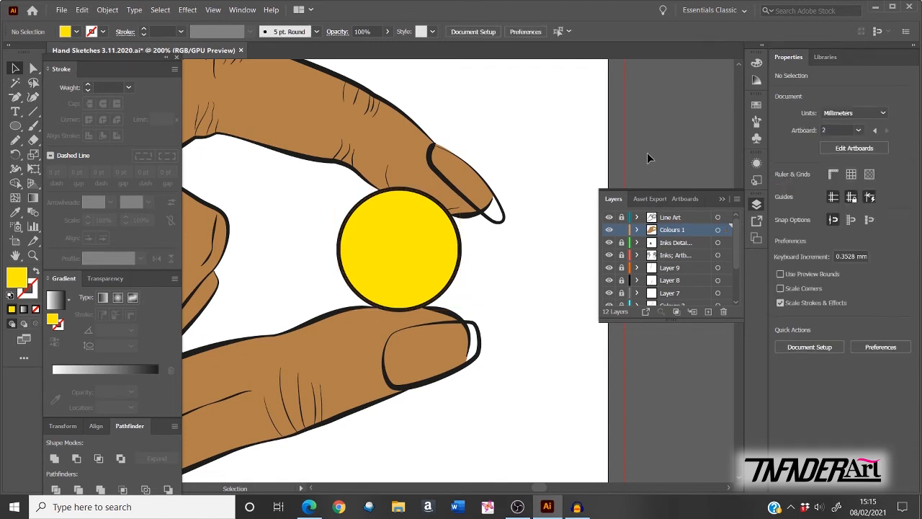
key("ctrl+0")
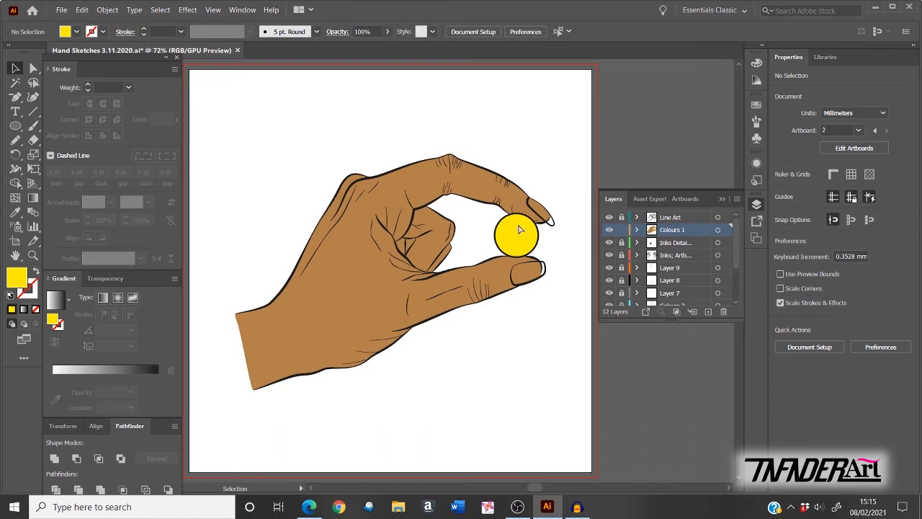
key("ctrl+s")
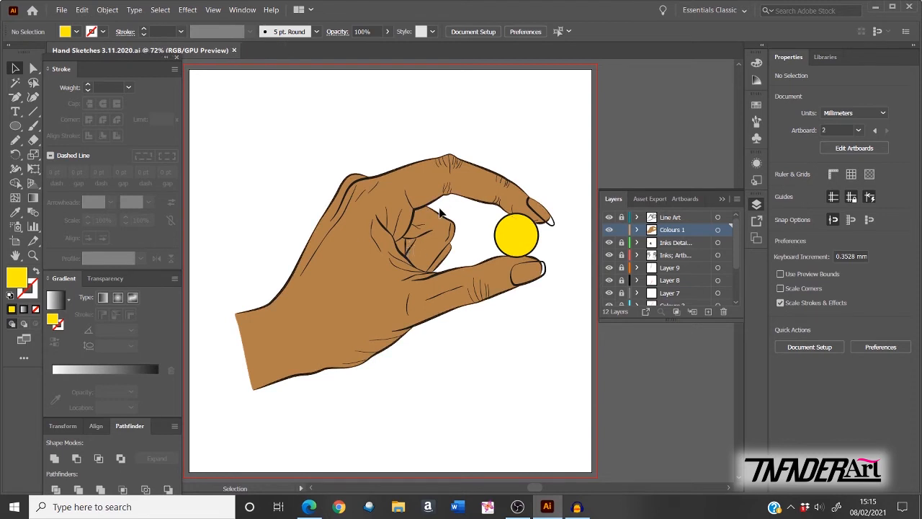
Step: Draw a small closed Pen shape along the crease between the curled finger and thumb
scroll(441, 212, "up", 3)
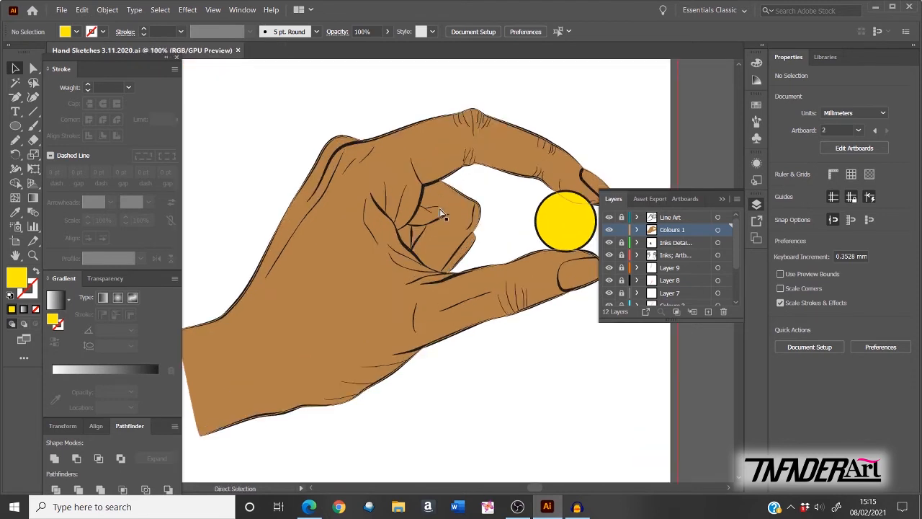
left_click_drag(471, 317, 396, 346)
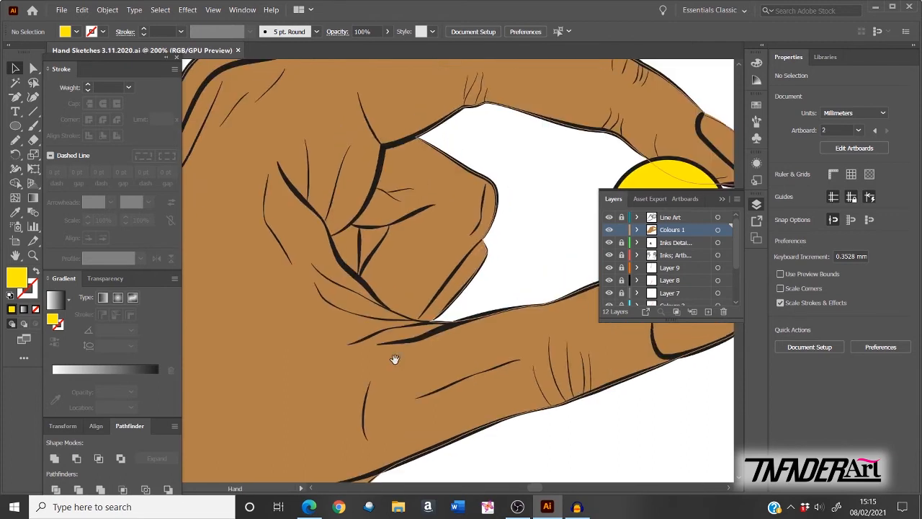
key("p")
scroll(390, 274, "up", 2)
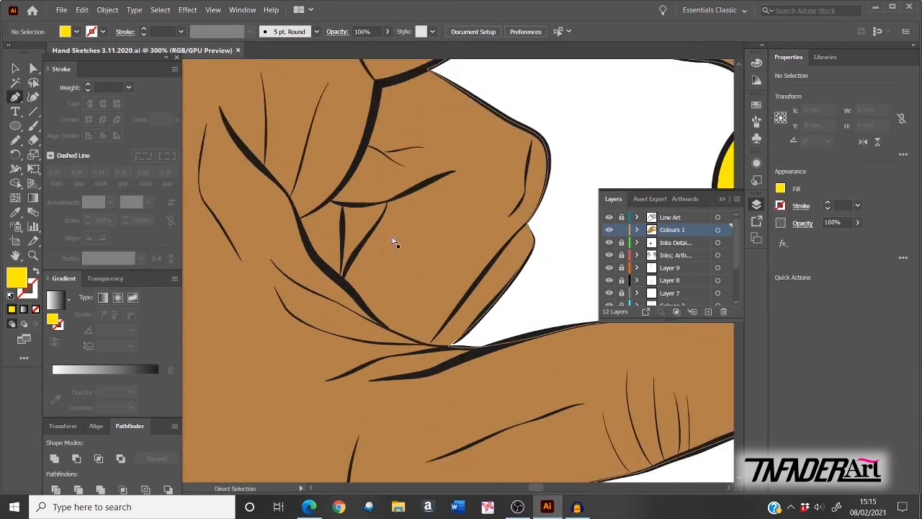
left_click(328, 181)
left_click(325, 277)
left_click(328, 283)
left_click_drag(345, 246, 353, 235)
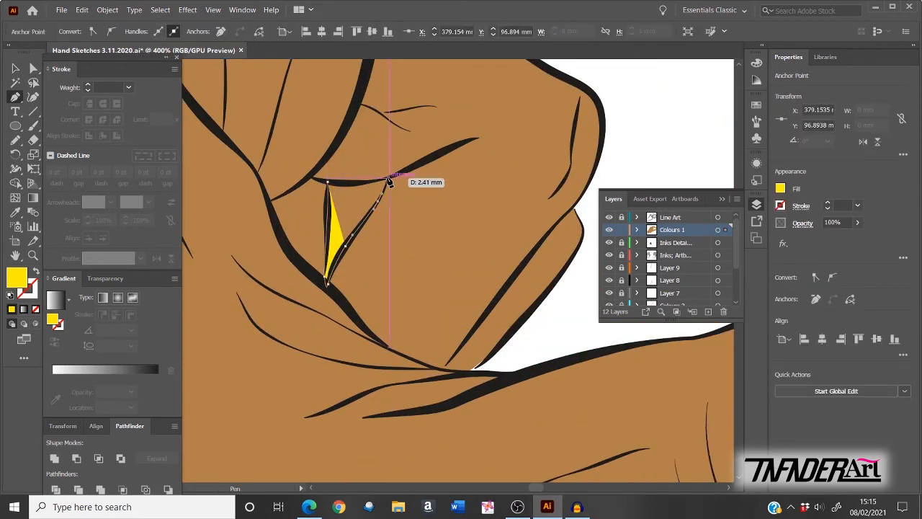
left_click(388, 180)
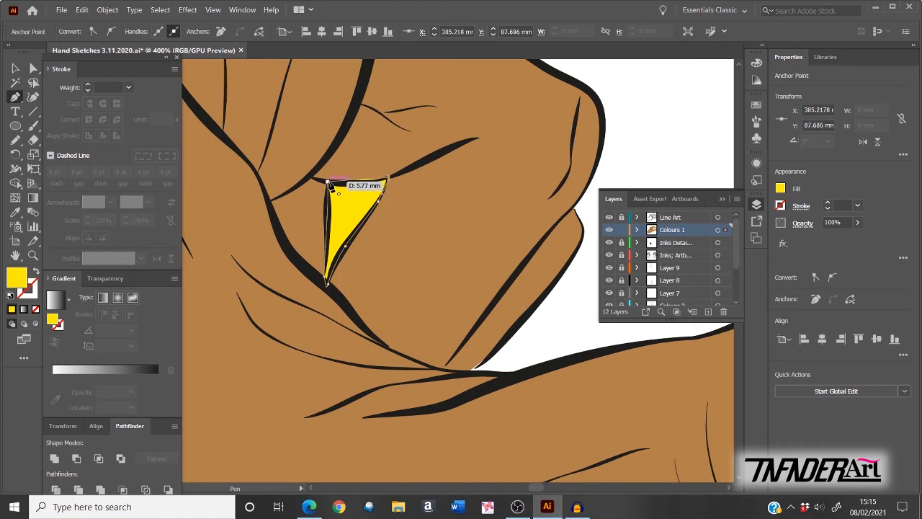
left_click_drag(328, 182, 312, 180)
Step: Drag the triangle's corner anchors with Direct Selection so its edges match the finger lines
scroll(385, 114, "up", 1)
key("a")
left_click_drag(264, 216, 298, 216)
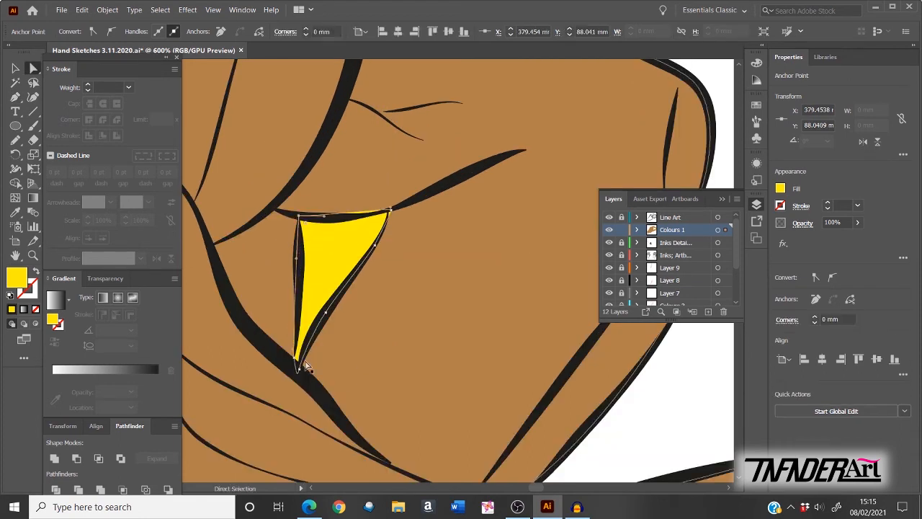
left_click_drag(296, 359, 294, 369)
left_click_drag(389, 210, 387, 209)
left_click_drag(300, 365, 302, 370)
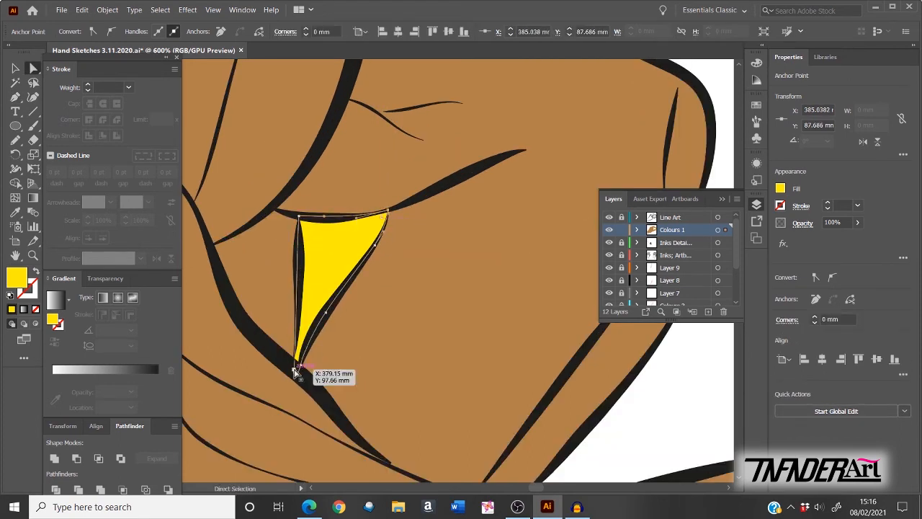
key("ctrl+shift+a")
key("ctrl+0")
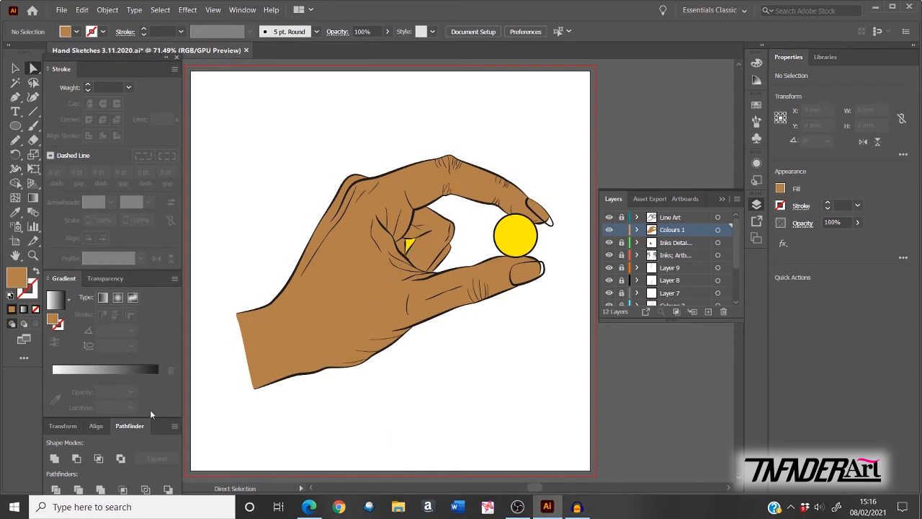
Step: Float the Transform/Align/Pathfinder panel group and drag the yellow ball onto the pasteboard
left_click_drag(155, 429, 709, 83)
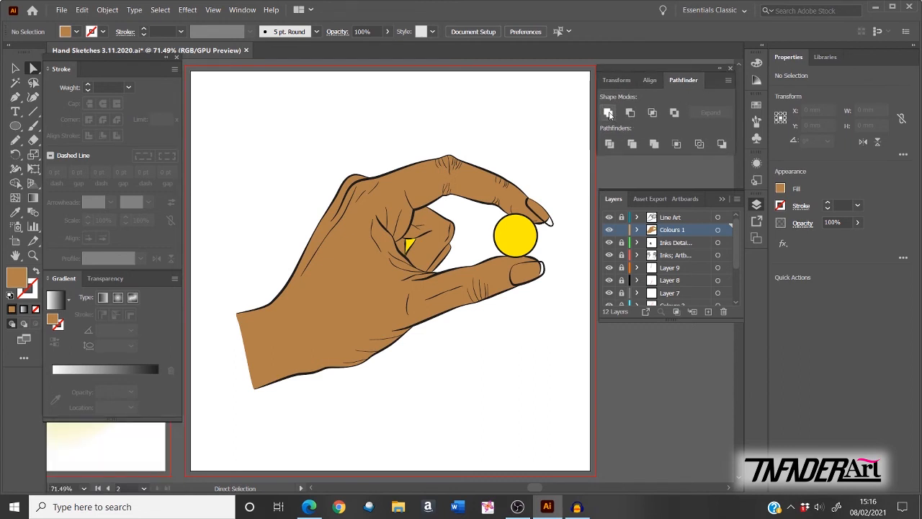
key("v")
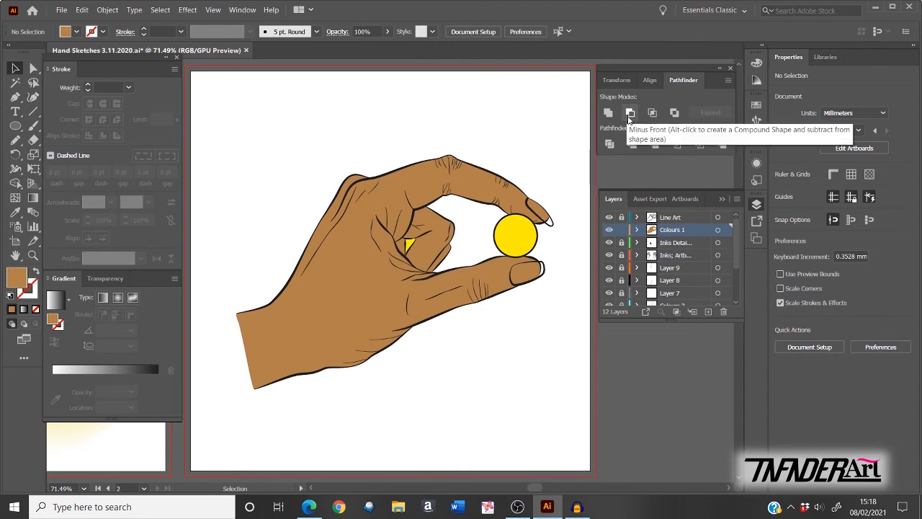
left_click_drag(516, 235, 645, 368)
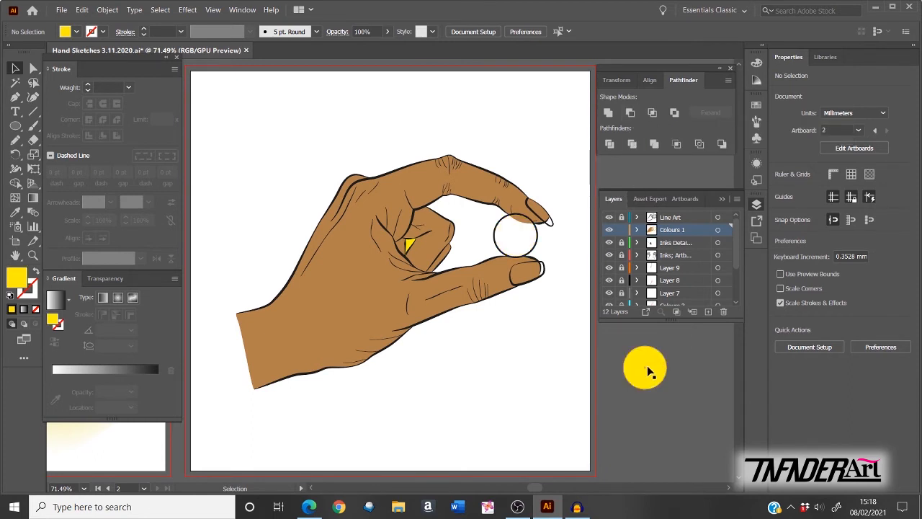
Step: Subtract the yellow triangle from the tan hand with Minus Front, then return the ball between the fingers
left_click(408, 244)
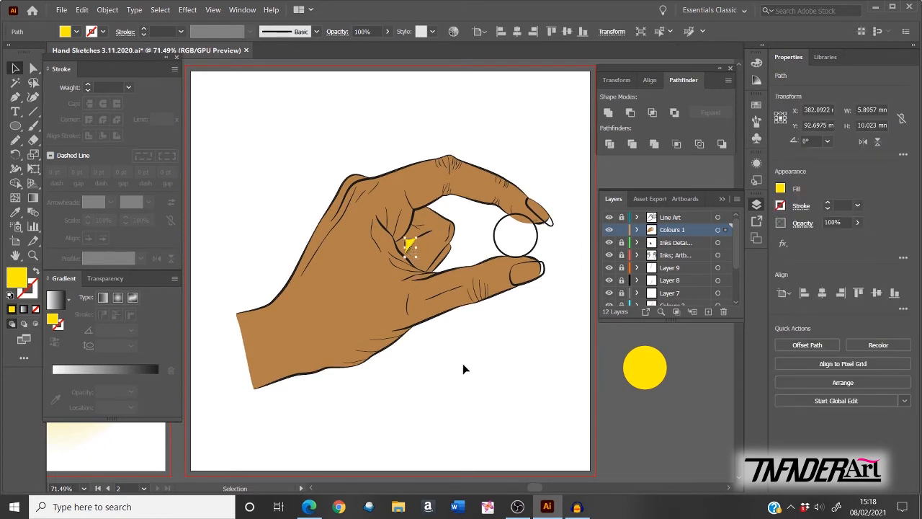
left_click(348, 291, "shift")
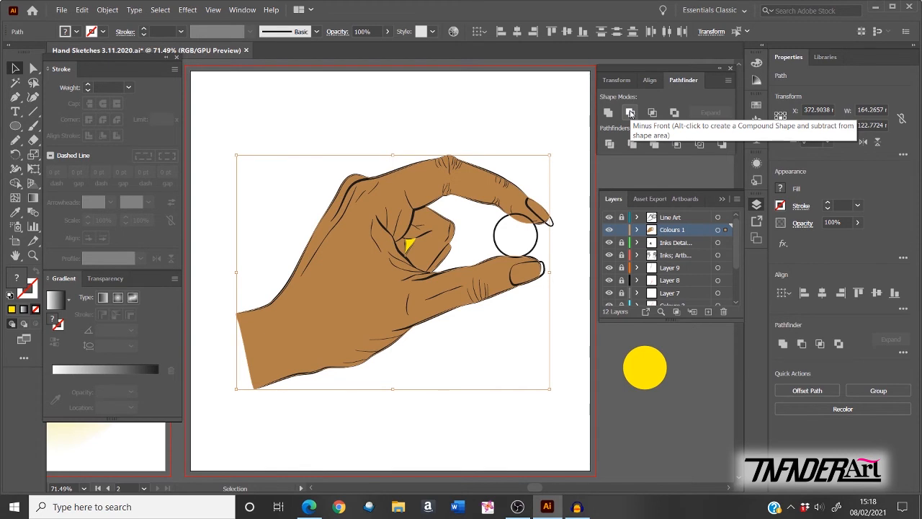
left_click(629, 113)
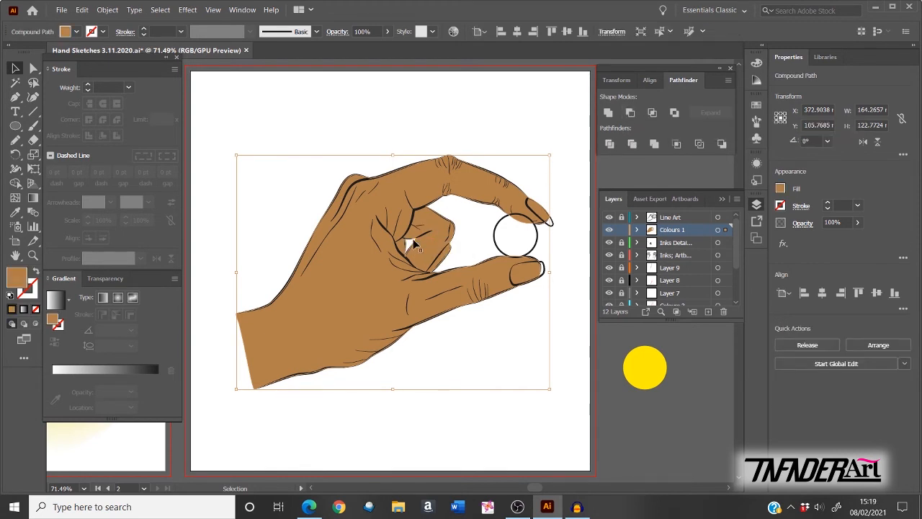
left_click_drag(654, 378, 527, 250)
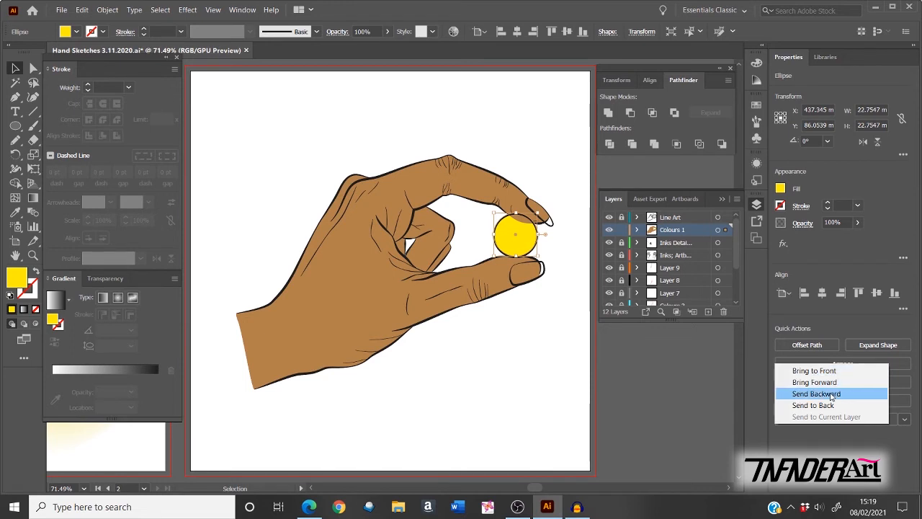
Step: Change the yellow ball's stacking order via Quick Actions > Arrange and view the red-nailed hand at fit size
left_click(838, 370)
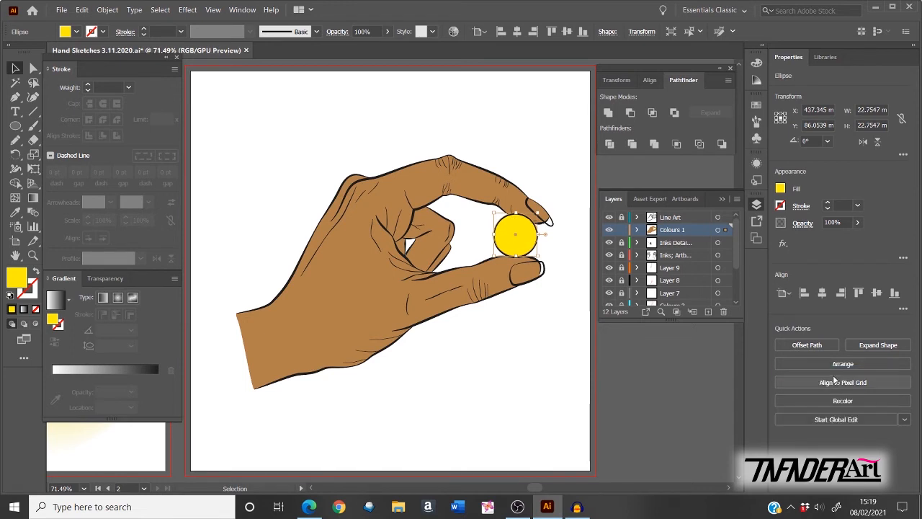
left_click(626, 352)
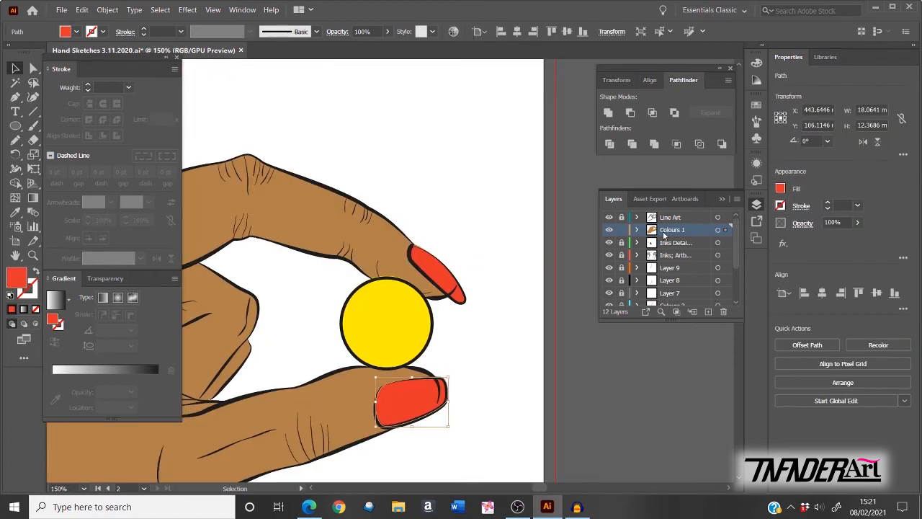
key("ctrl+0")
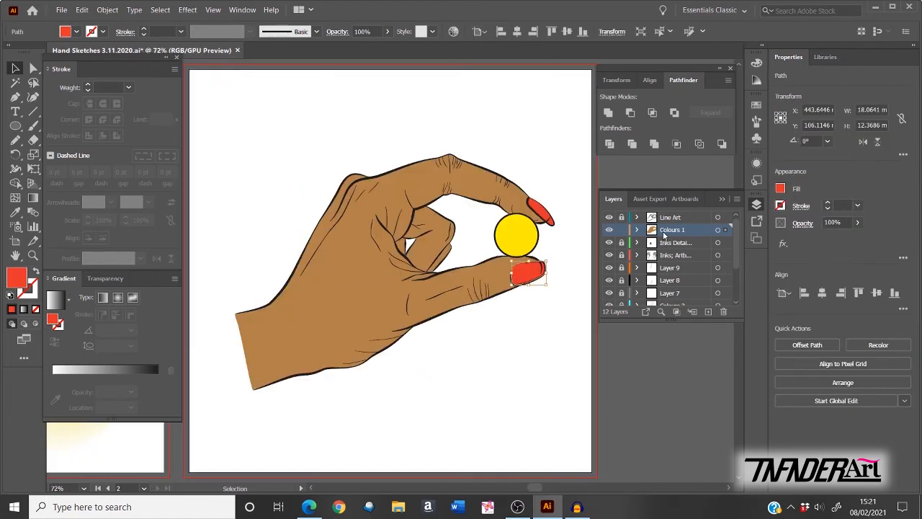
left_click(652, 371)
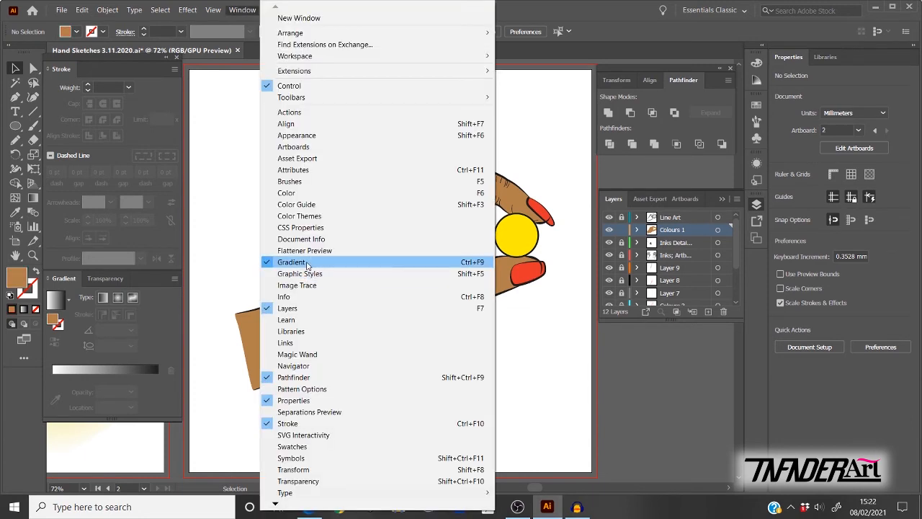
Step: Select the hand compound path and apply the default white-to-black gradient from the Gradient panel
left_click(647, 395)
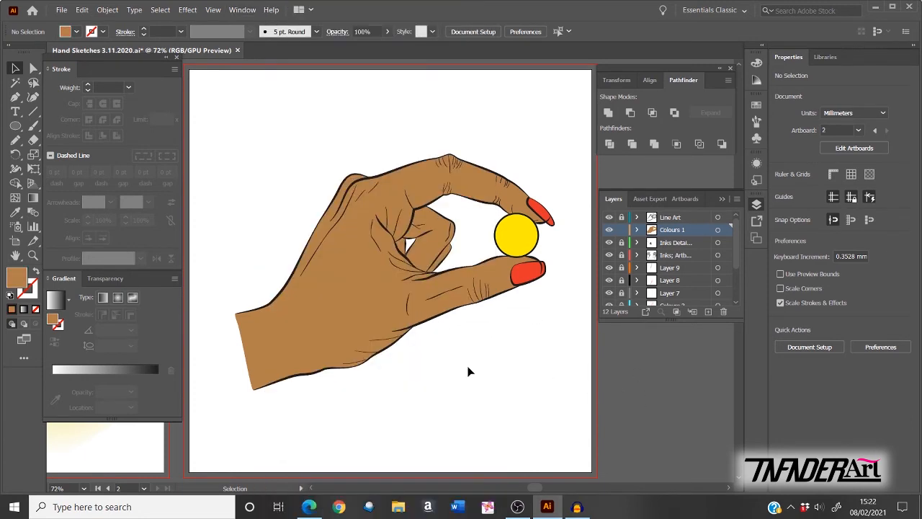
left_click(343, 311)
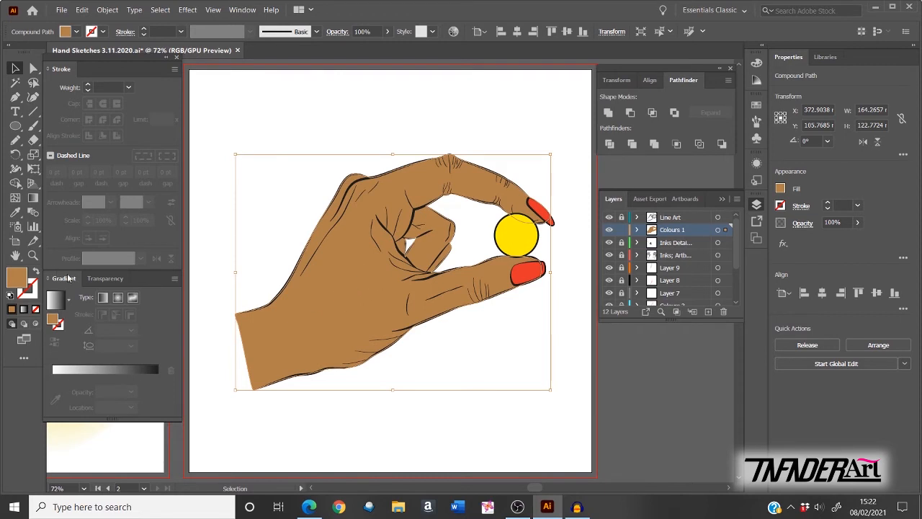
left_click(77, 369)
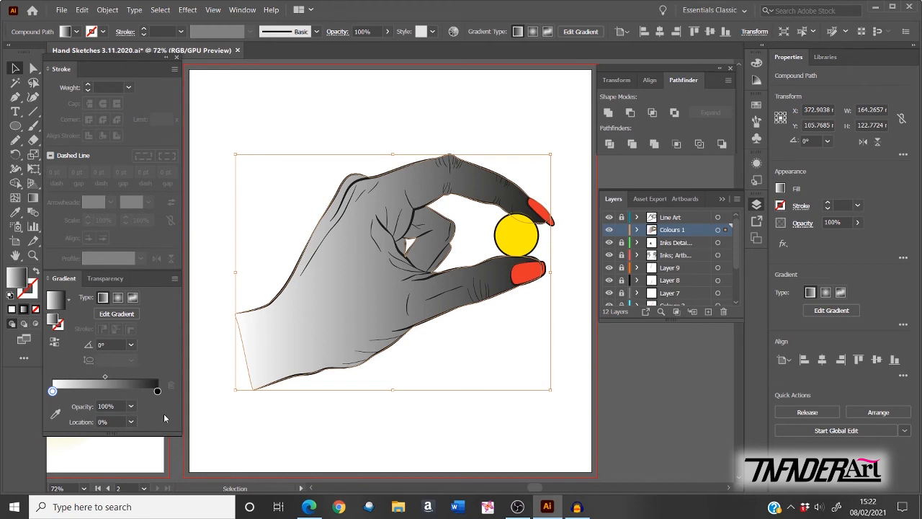
Step: Drag the gradient annotator so the hand's gradient runs vertically at about -84.28°
left_click(115, 314)
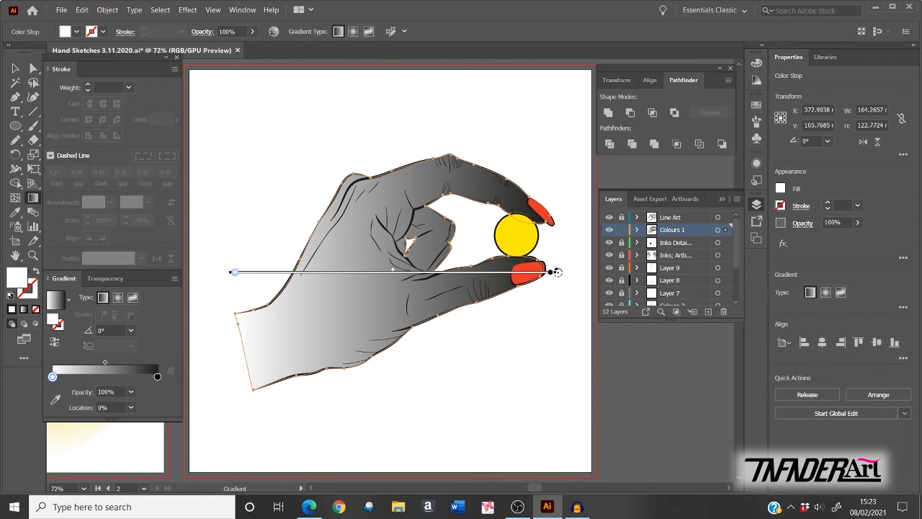
mouse_move(557, 271)
left_mouse_down()
mouse_move(560, 305)
mouse_move(430, 400)
mouse_move(346, 426)
mouse_move(252, 421)
left_mouse_up()
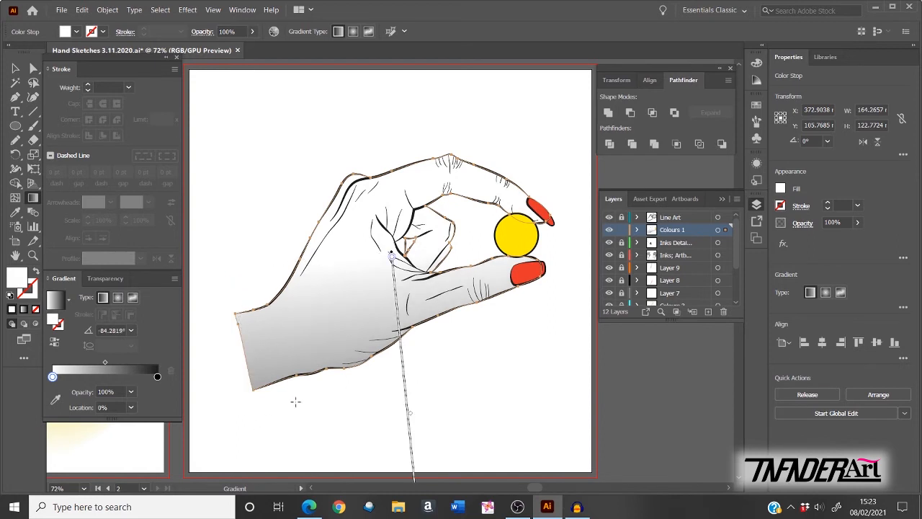
left_click_drag(403, 380, 406, 321)
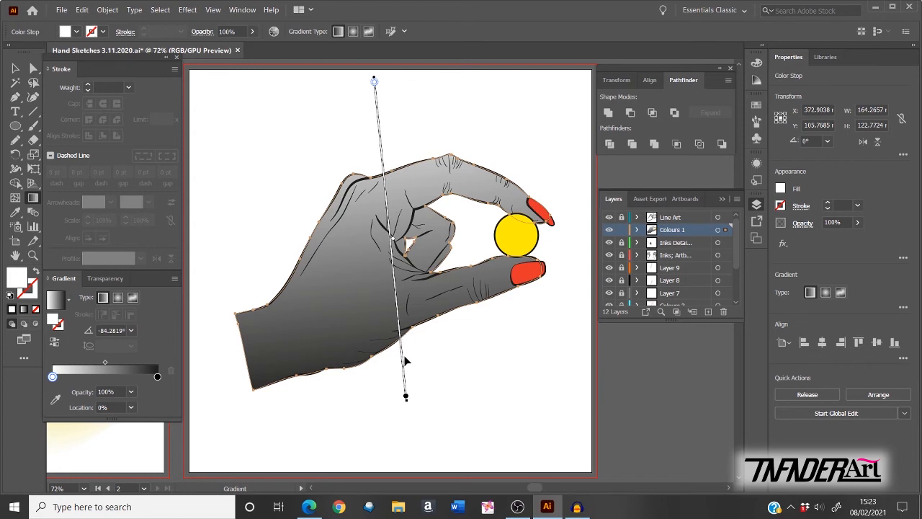
Step: Switch the end gradient stop to RGB and colour it a dark reddish brown
left_click(405, 397)
double_click(405, 397)
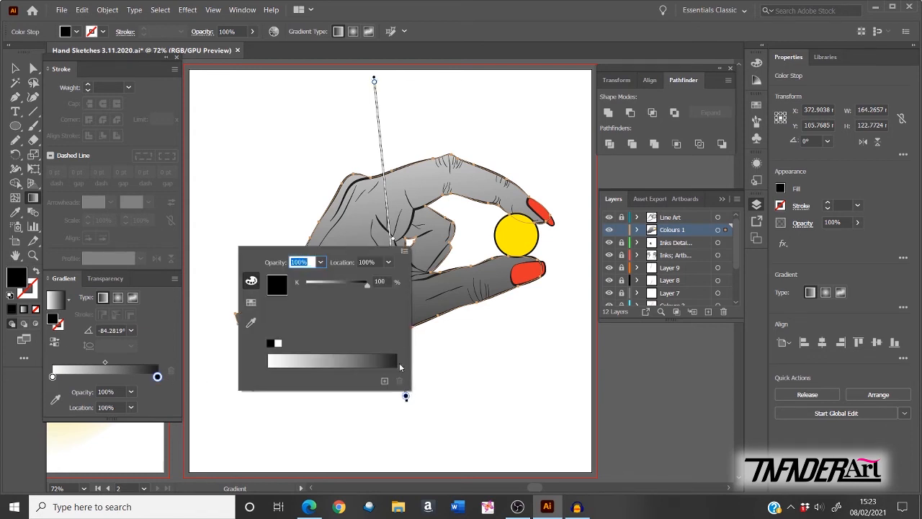
left_click(251, 302)
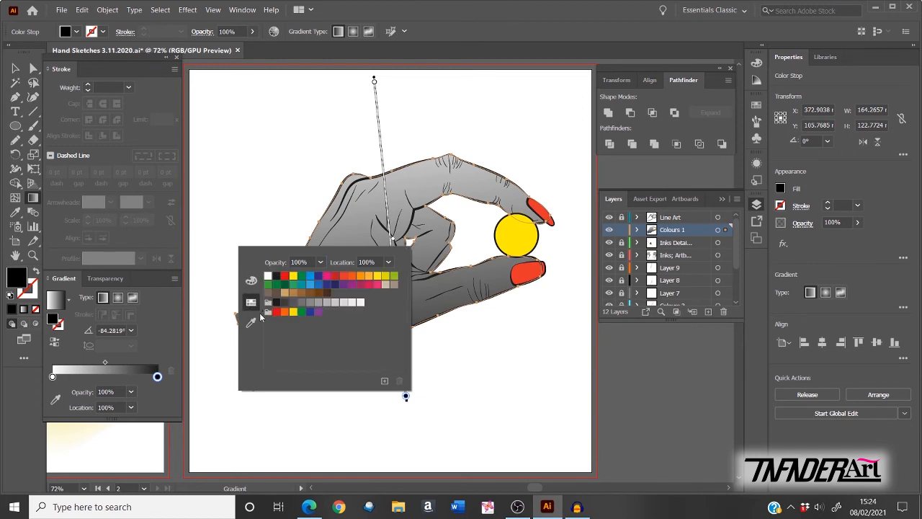
left_click(250, 280)
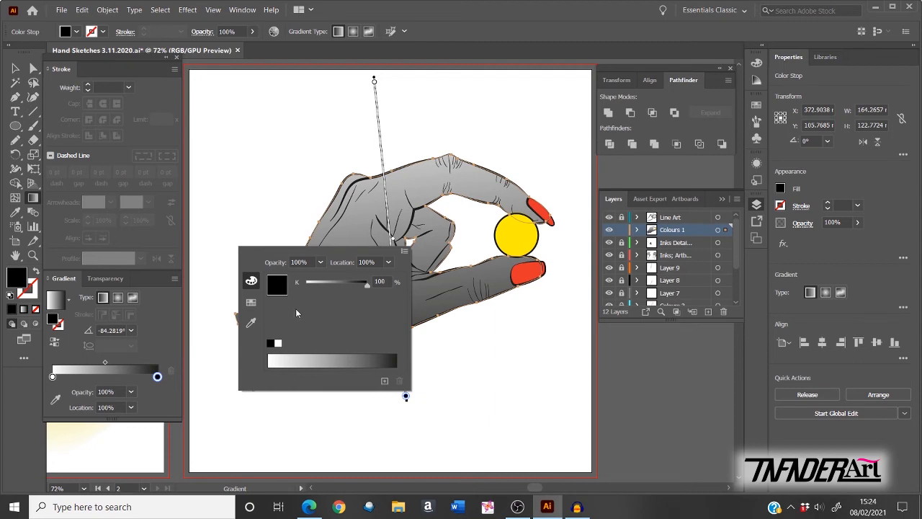
left_click(405, 253)
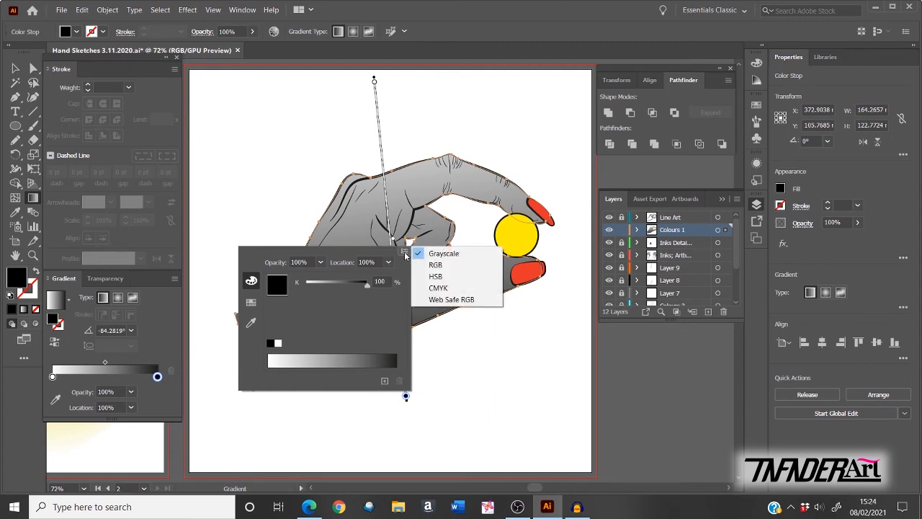
left_click(431, 265)
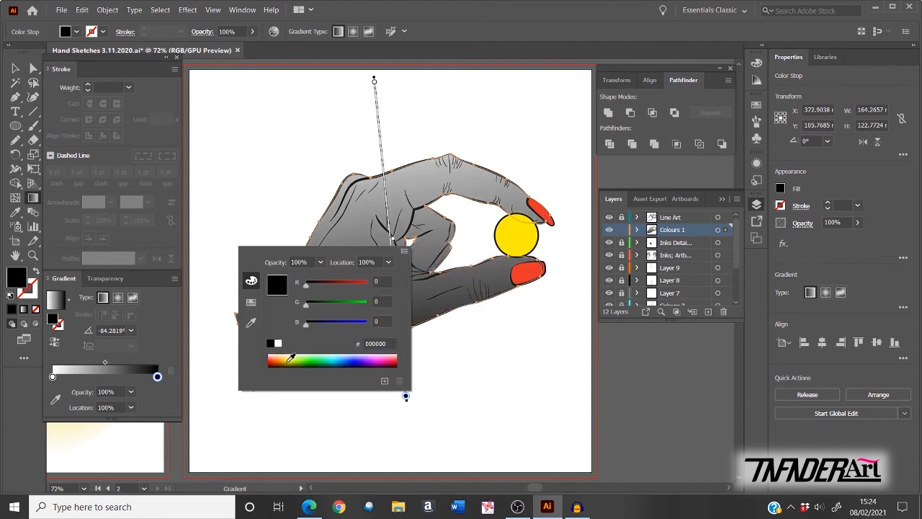
left_click(275, 358)
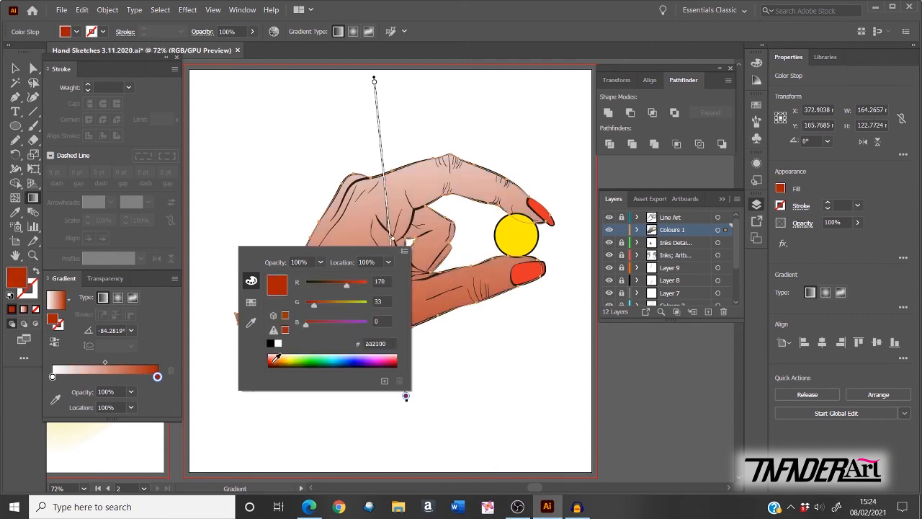
left_click_drag(346, 286, 351, 286)
left_click(273, 363)
left_click(374, 79)
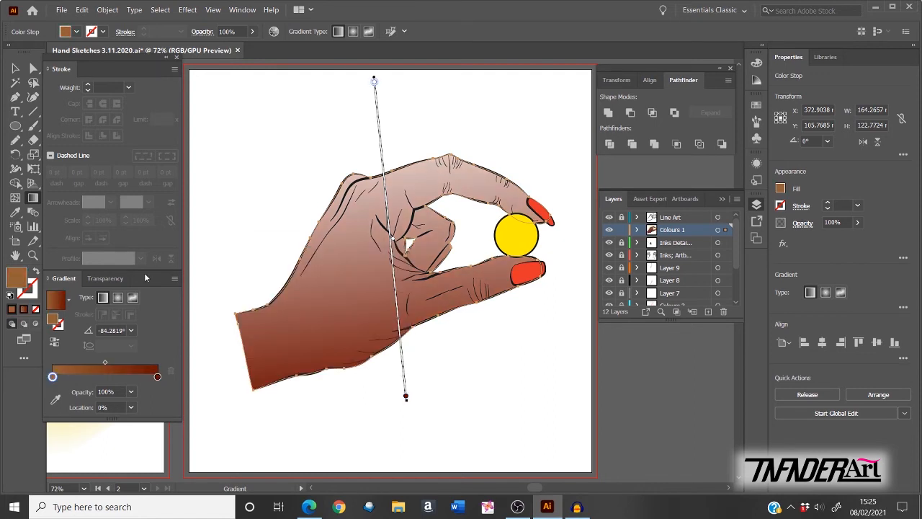
Step: Recolour the start gradient stop bright orange and move the midpoint to about 58.94%
double_click(374, 81)
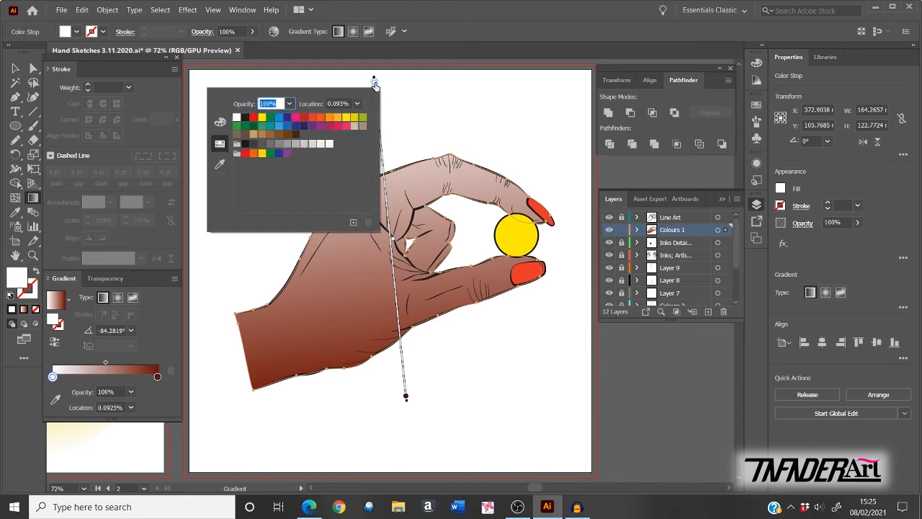
left_click(254, 134)
left_click(262, 136)
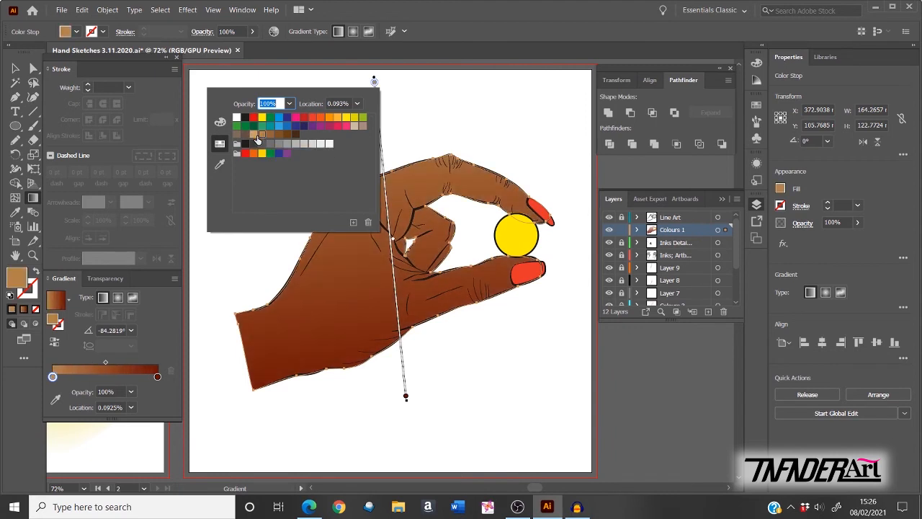
left_click(253, 135)
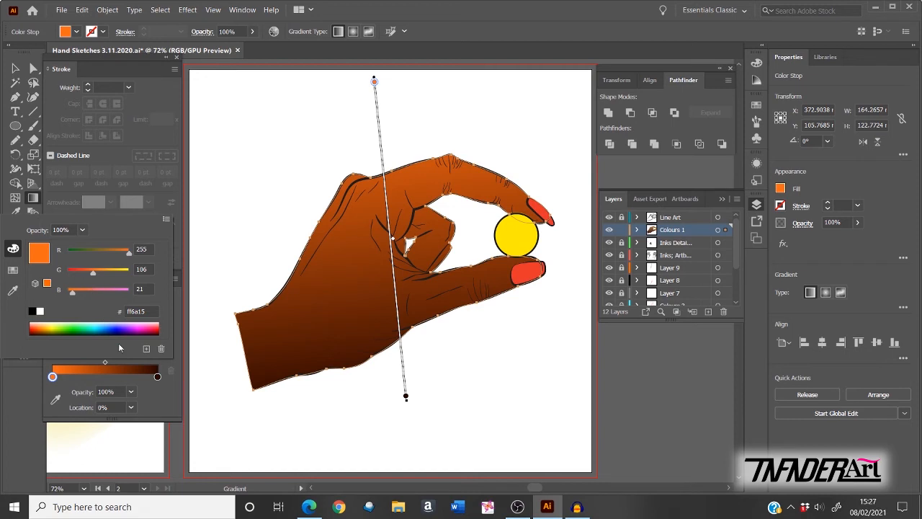
left_click(167, 393)
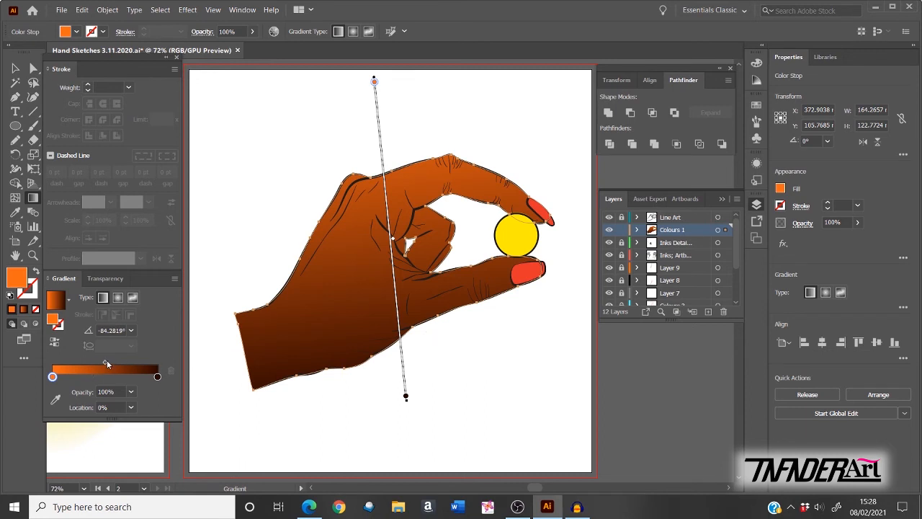
left_click_drag(106, 363, 116, 366)
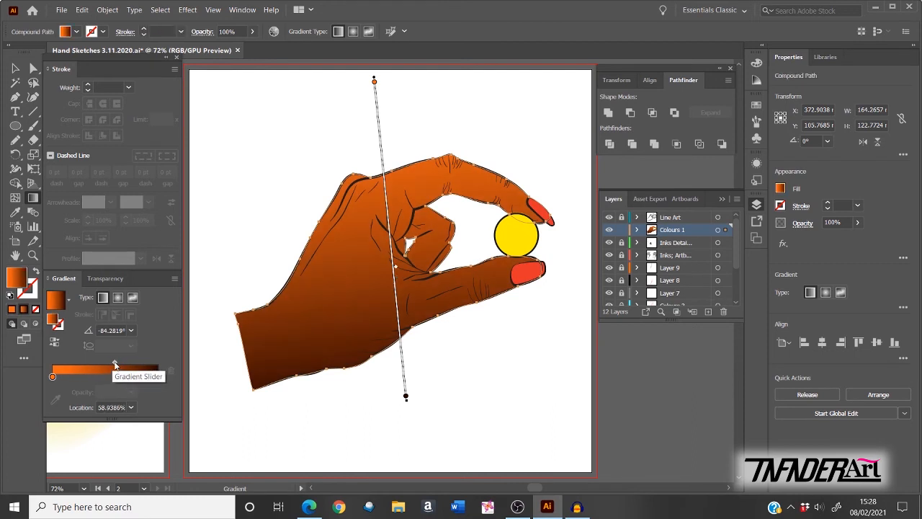
left_click_drag(115, 364, 115, 363)
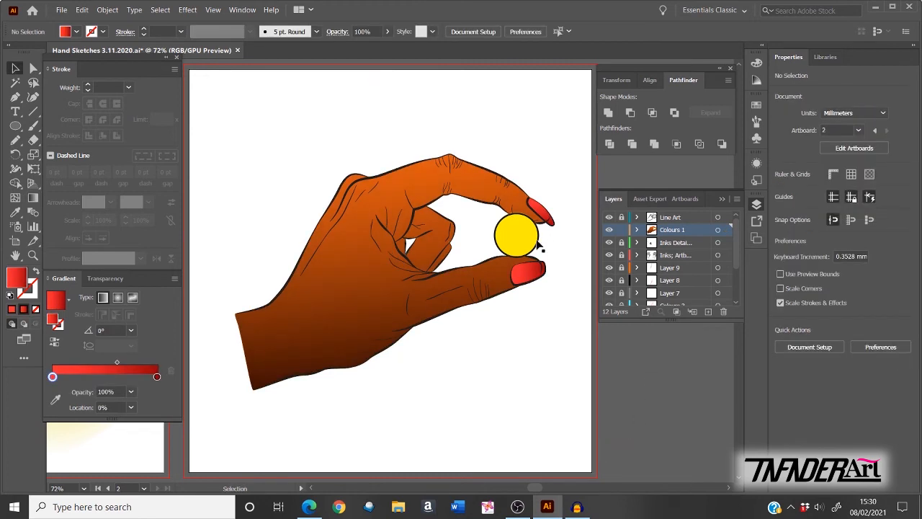
Step: Give the yellow ball a radial gradient fill and set its midpoint to 87%
left_click(537, 245)
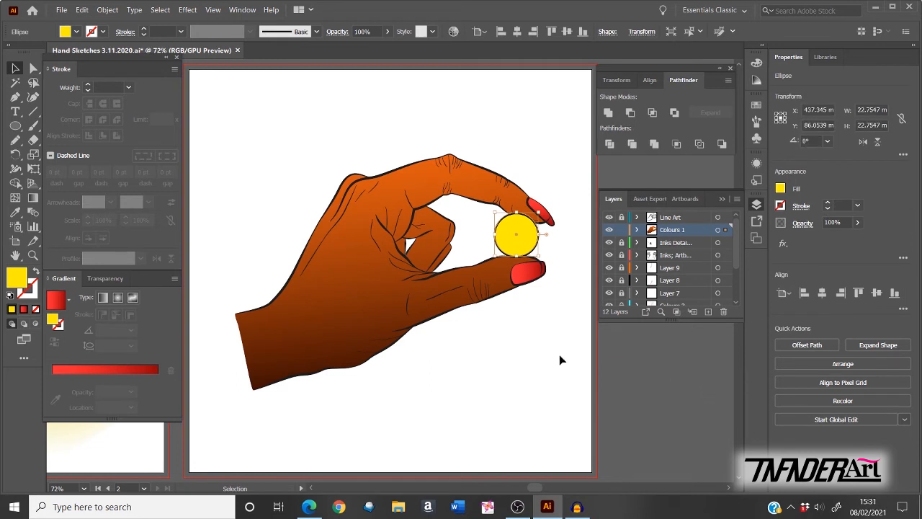
left_click(119, 299)
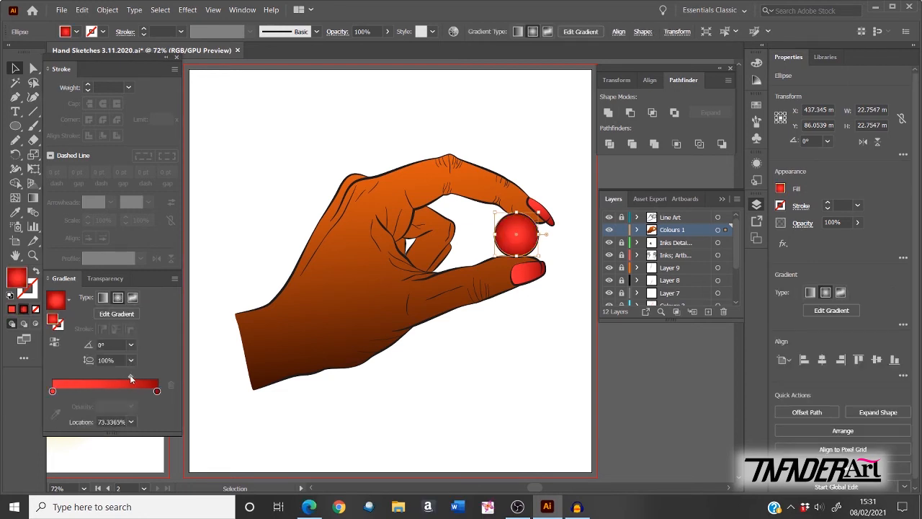
left_click_drag(131, 379, 144, 373)
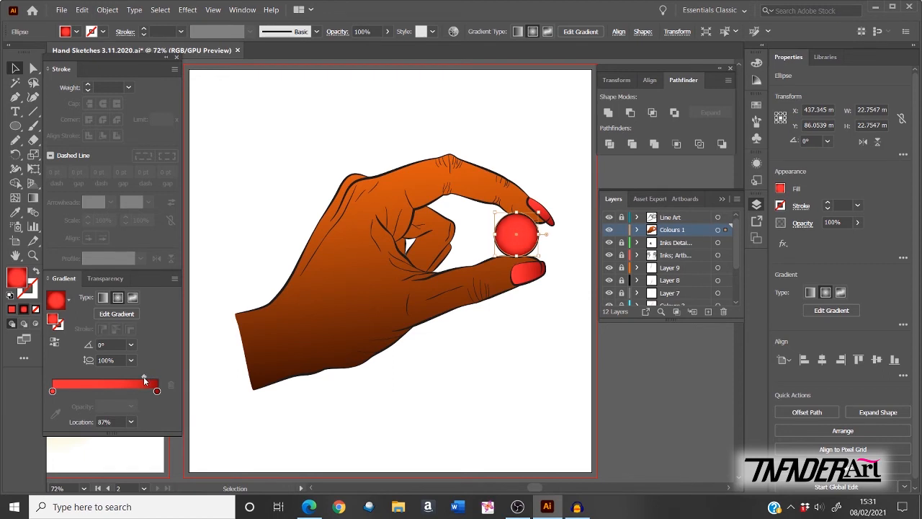
left_click_drag(144, 376, 140, 376)
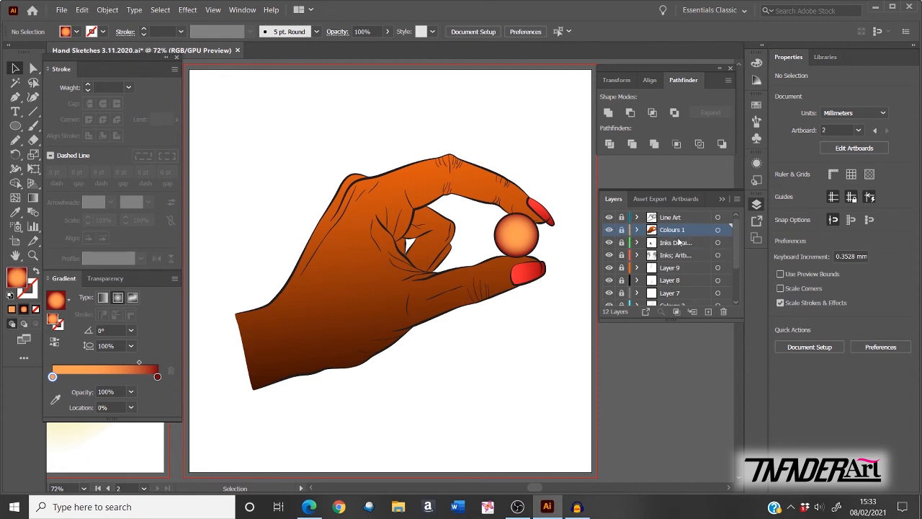
Step: Add a new layer above Colours 1 and name it Colours 2
left_click(708, 312)
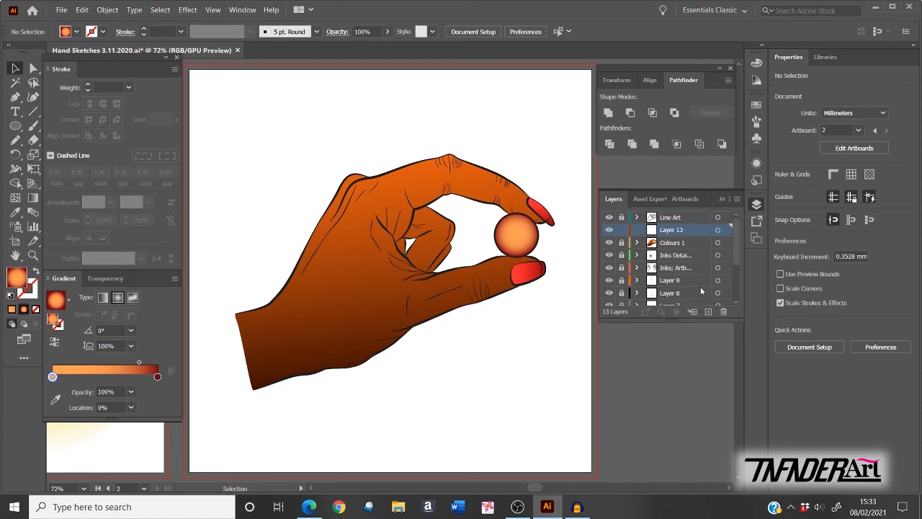
double_click(672, 229)
type("c")
key("Return")
left_click(15, 142)
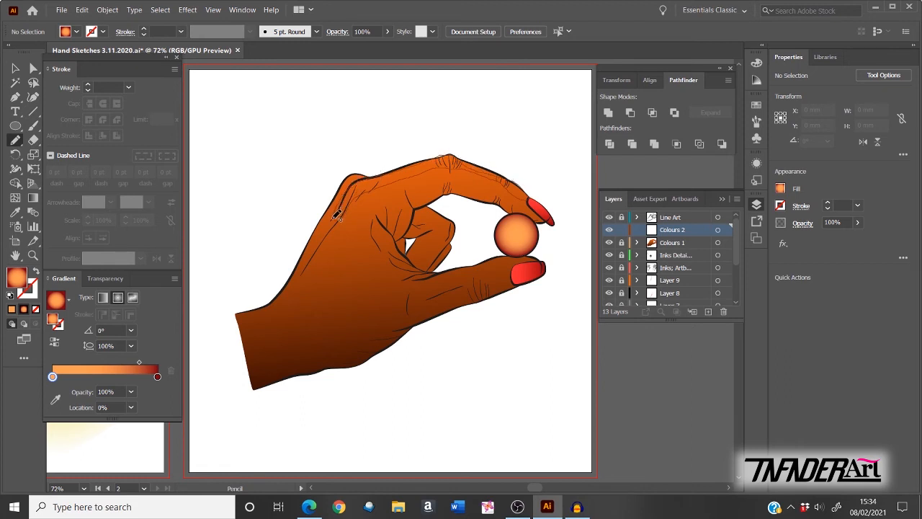
Step: Pencil-draw a highlight along the top of the hand, filled yellow-orange at 50% opacity
left_click_drag(336, 215, 400, 185)
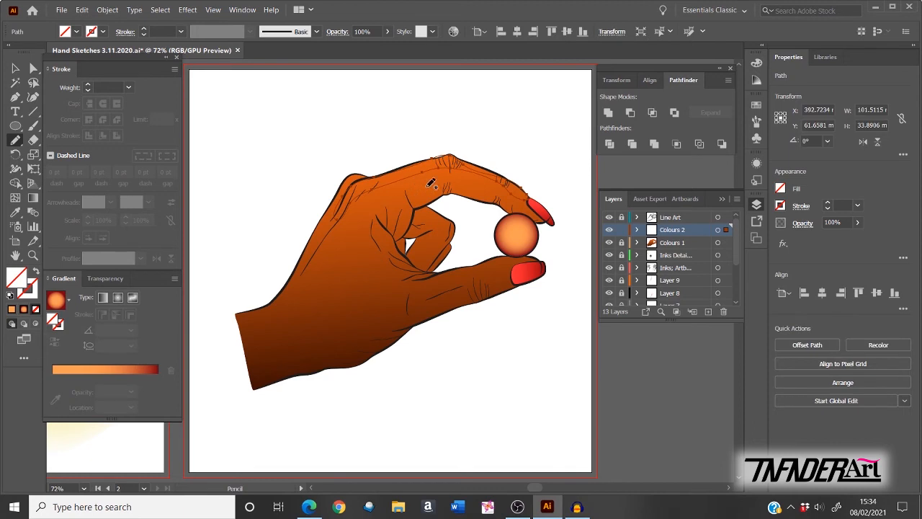
left_click(781, 190)
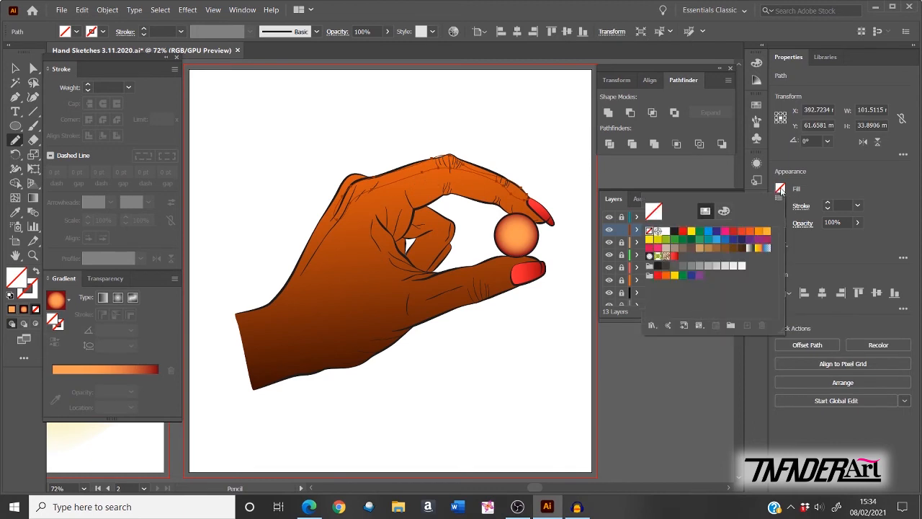
left_click(759, 231)
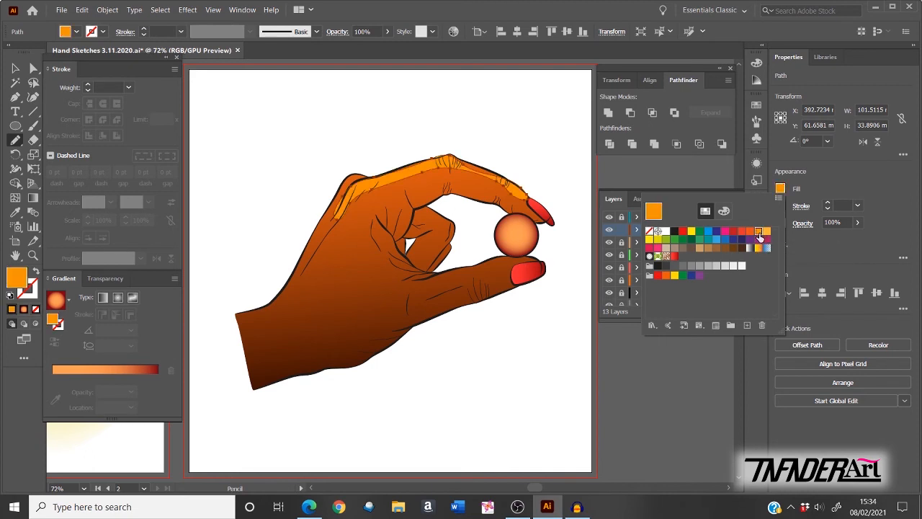
left_click(765, 233)
left_click(843, 168)
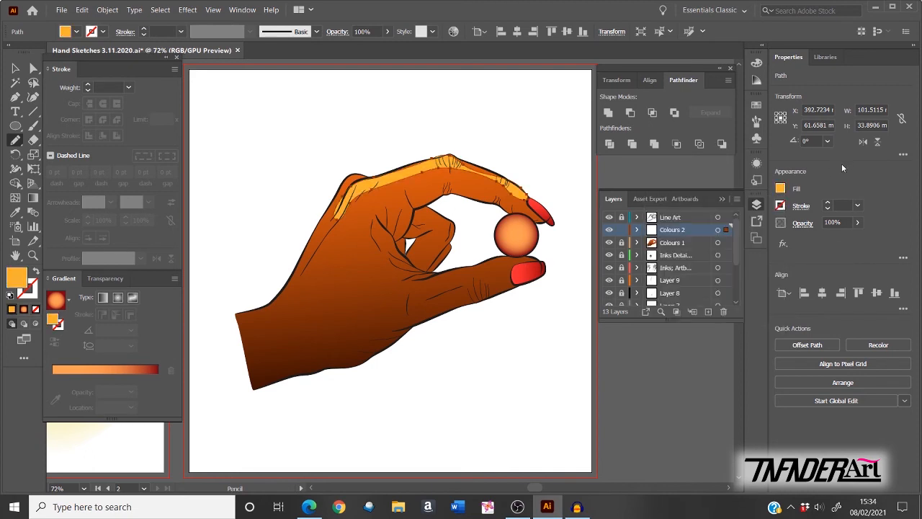
left_click(858, 223)
left_click(834, 240)
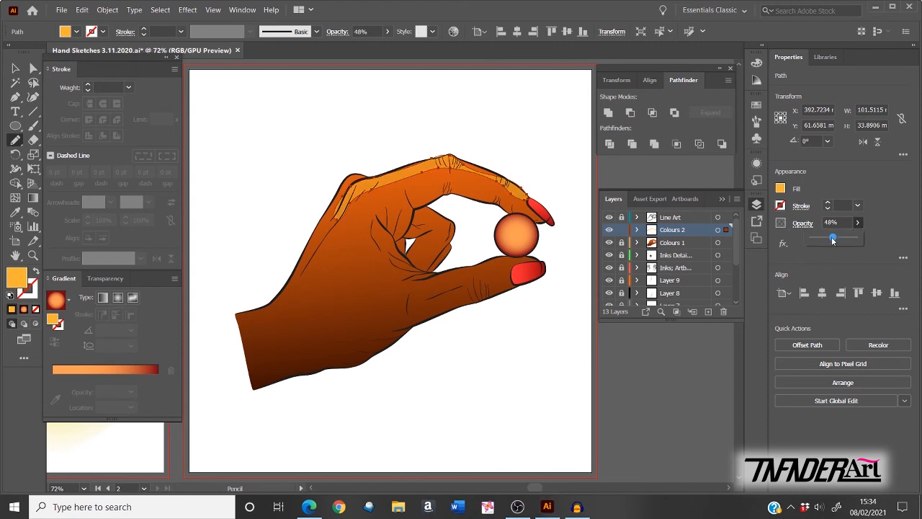
left_click_drag(825, 240, 788, 233)
type("50")
key("Return")
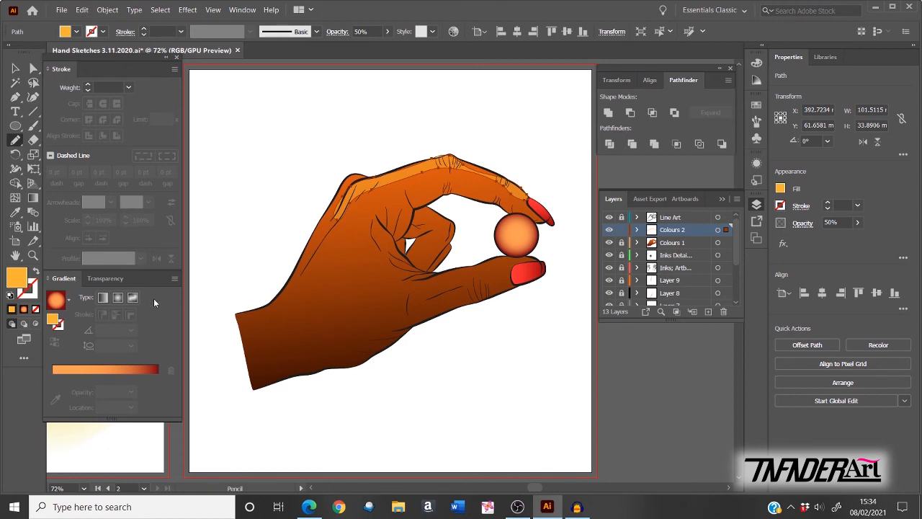
Step: Reshape the highlight's anchors and handles to follow the index finger outline
key("a")
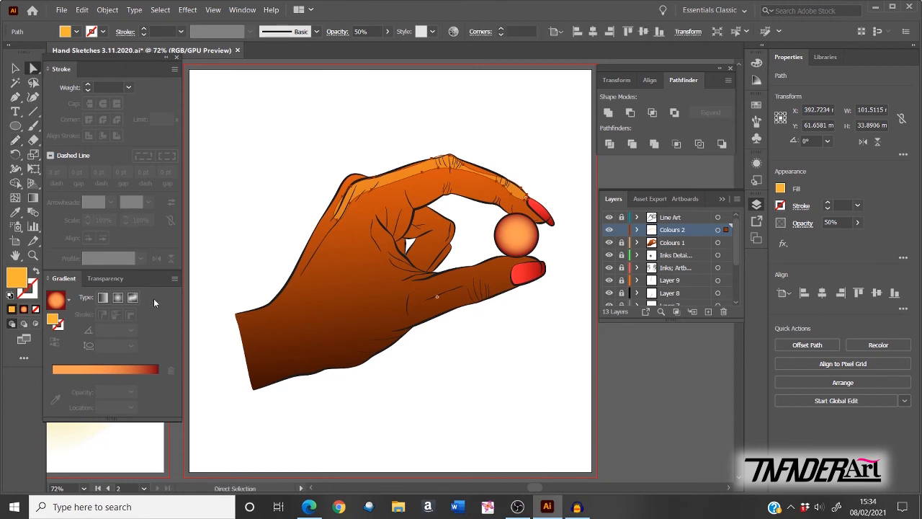
key("ctrl+plus")
key("ctrl+plus")
key("ctrl+plus")
key("ctrl+plus")
key("ctrl+plus")
left_click_drag(619, 238, 216, 267)
left_click_drag(388, 258, 401, 278)
left_click_drag(381, 311, 545, 357)
left_click_drag(461, 282, 424, 272)
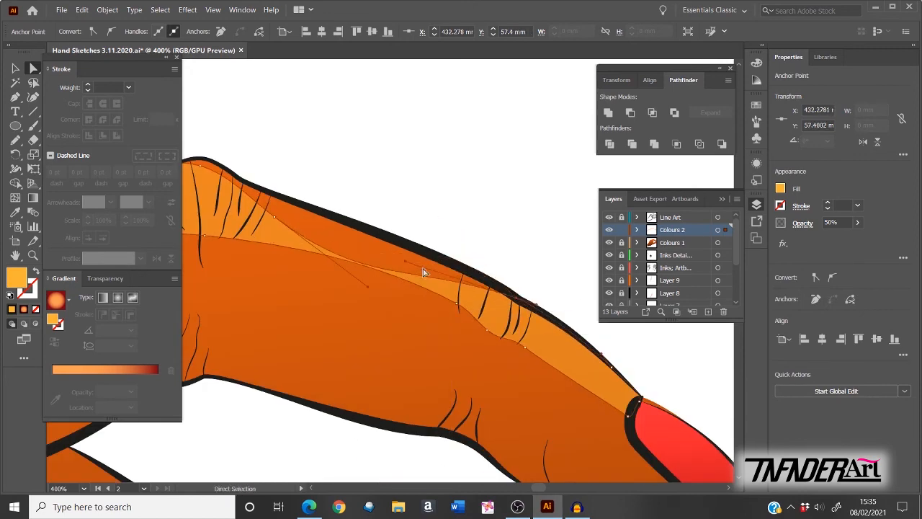
Step: Fit the highlight's upper, left and bottom anchors to the knuckle outline
left_click_drag(274, 217, 271, 194)
left_click_drag(216, 241, 386, 279)
left_click_drag(274, 209, 276, 220)
left_click_drag(194, 376, 502, 387)
key("ctrl+minus")
left_click_drag(324, 309, 461, 245)
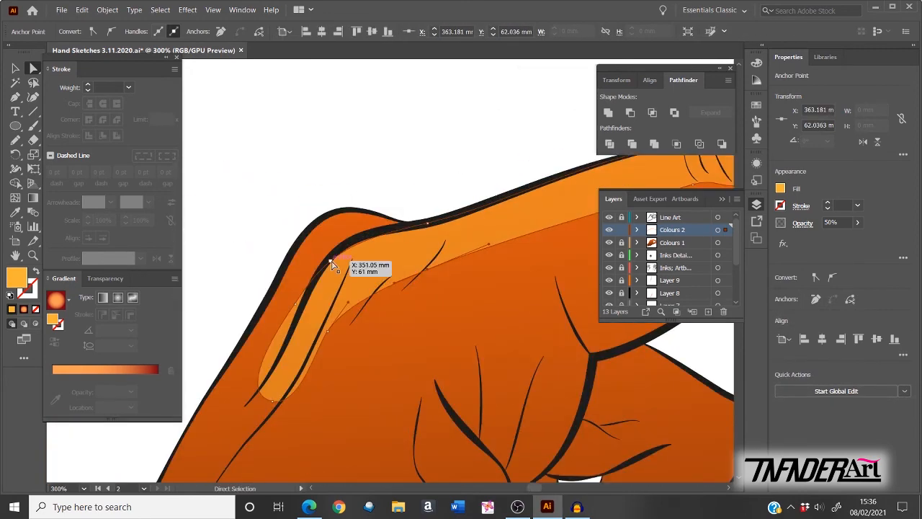
left_click_drag(331, 261, 323, 220)
left_click_drag(296, 304, 269, 298)
left_click_drag(272, 401, 245, 406)
left_click_drag(232, 373, 251, 341)
key("ctrl+0")
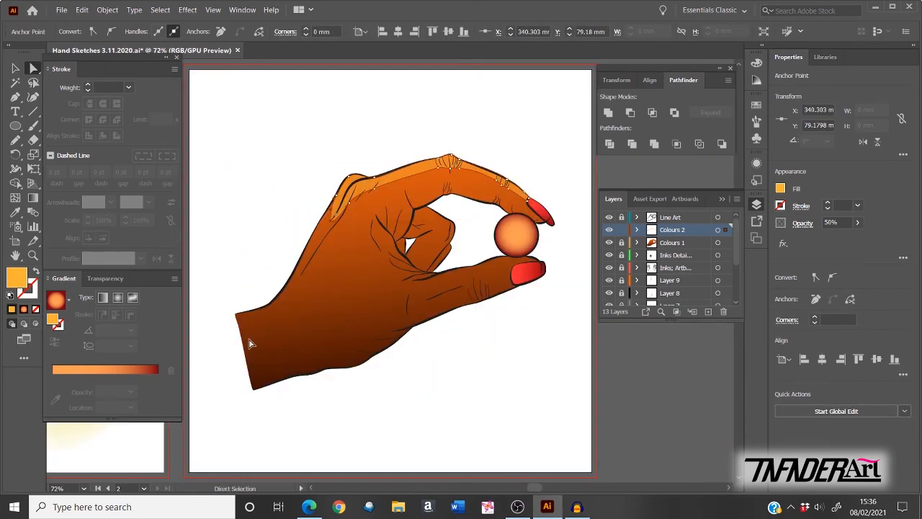
Step: Pencil-draw a second highlight up the hand's edge and merge the back-of-hand regions with Shape Builder
left_click(658, 382)
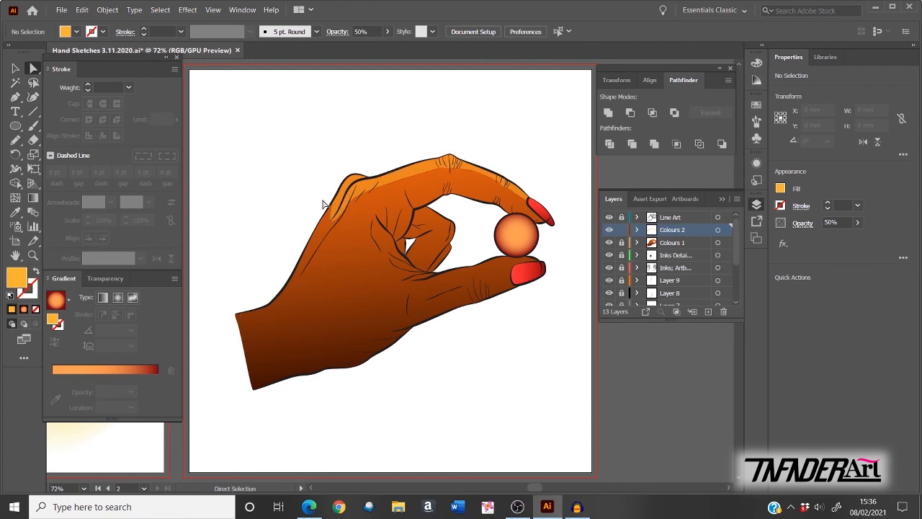
left_click(15, 140)
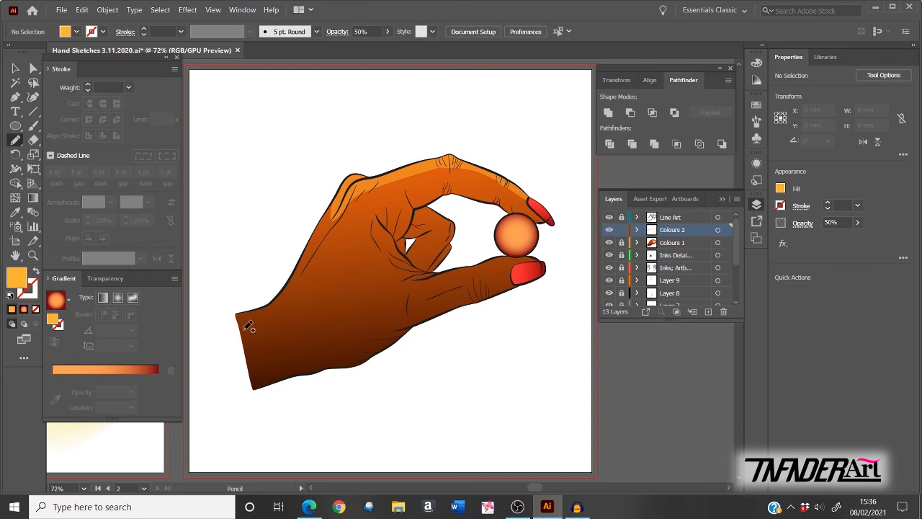
mouse_move(281, 305)
left_mouse_down()
mouse_move(310, 273)
mouse_move(339, 202)
mouse_move(331, 201)
mouse_move(289, 284)
mouse_move(240, 317)
left_mouse_up()
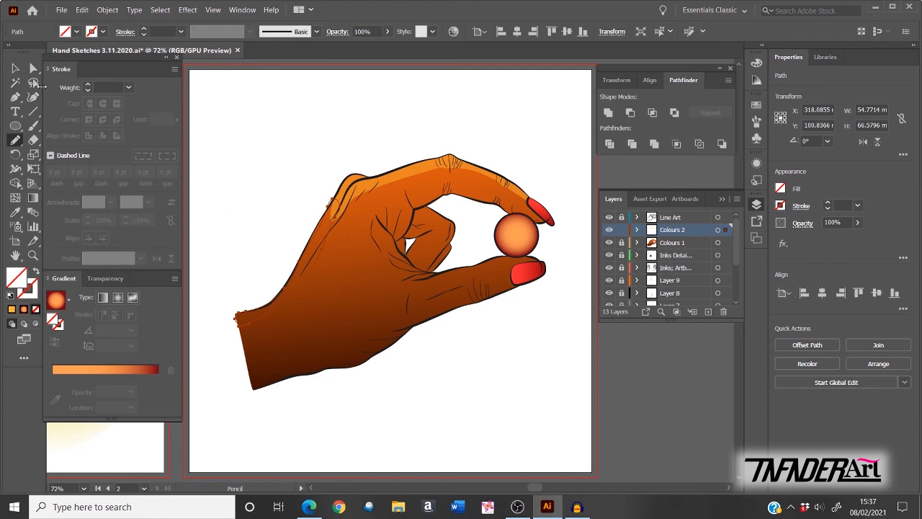
left_click(15, 68)
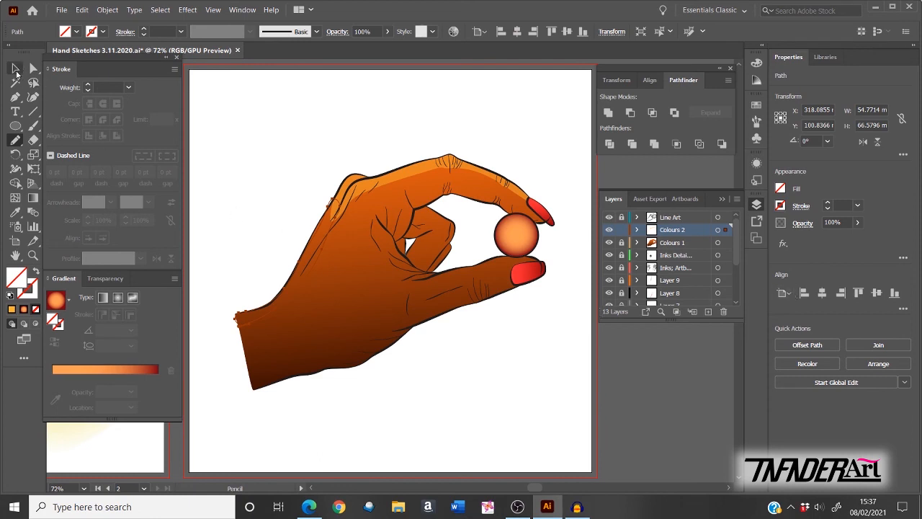
left_click(391, 209, "shift")
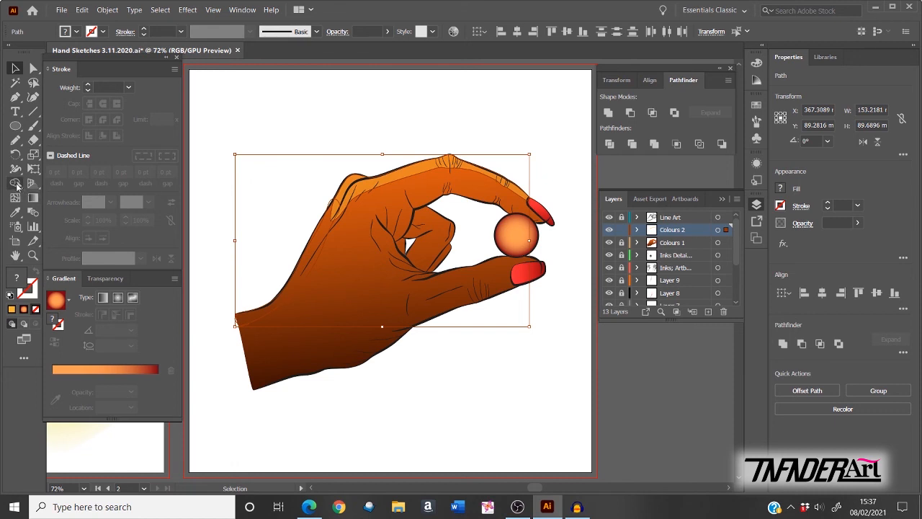
left_click(16, 183)
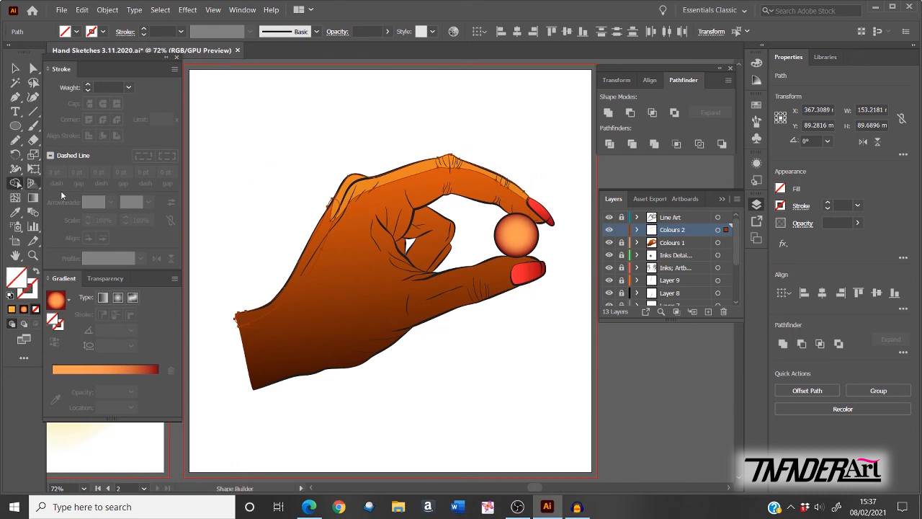
left_click_drag(333, 216, 353, 205)
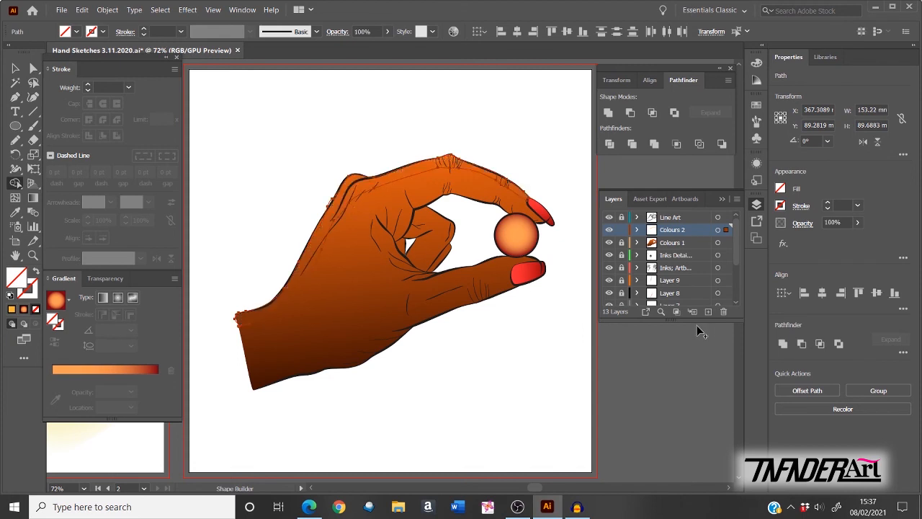
Step: Fill the merged back-of-hand highlight light orange at 50% opacity
left_click(781, 190)
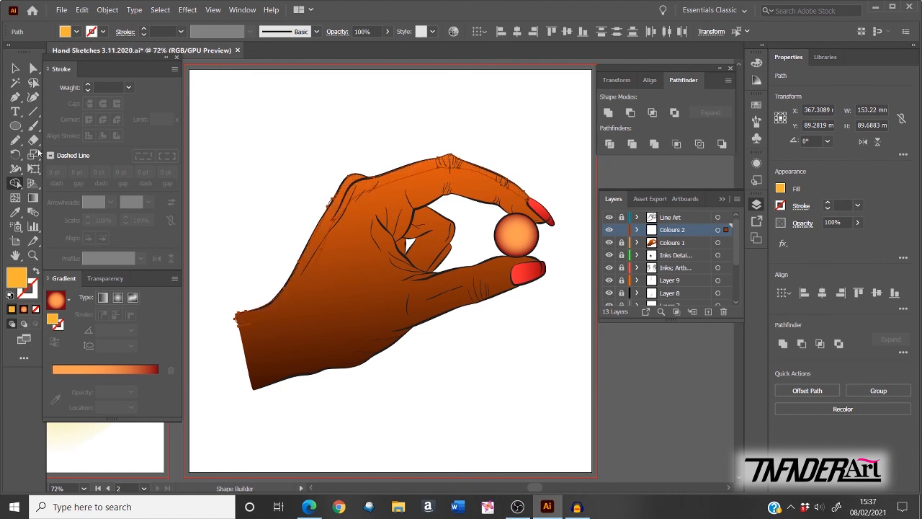
left_click(15, 70)
left_click(780, 189)
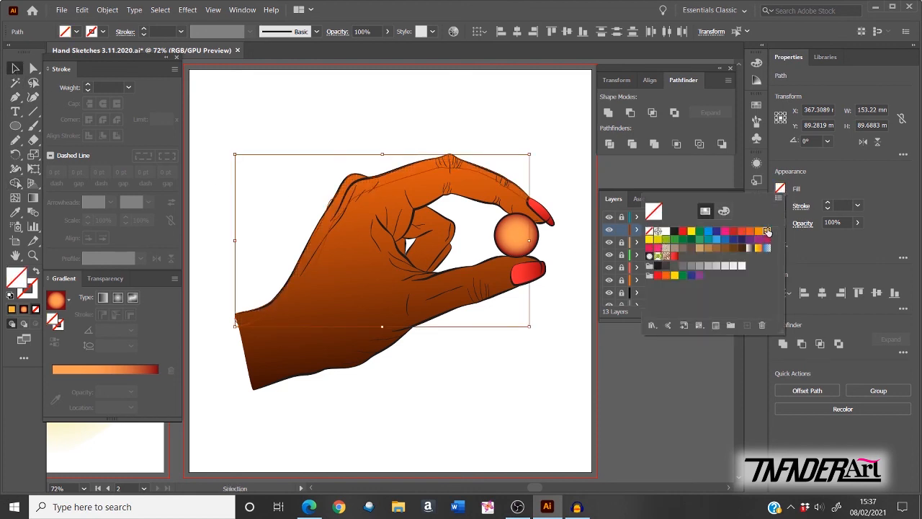
left_click(767, 232)
left_click(837, 223)
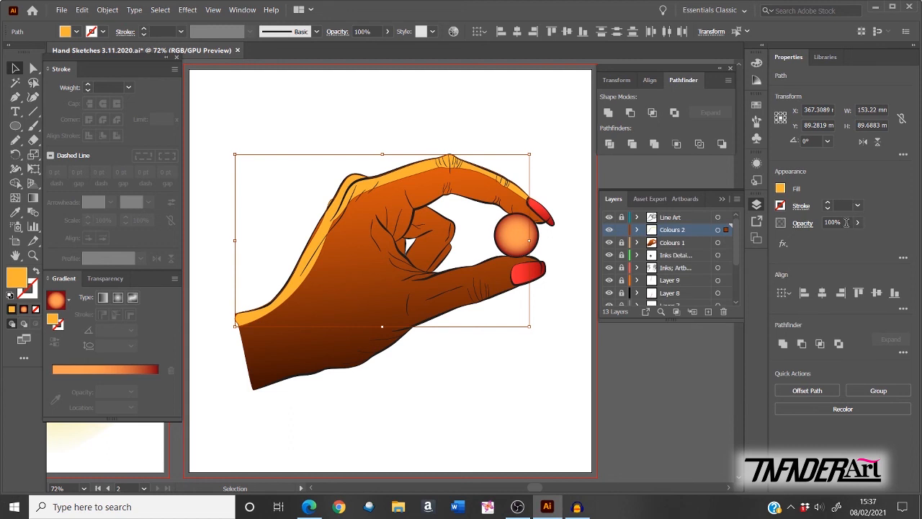
type("5")
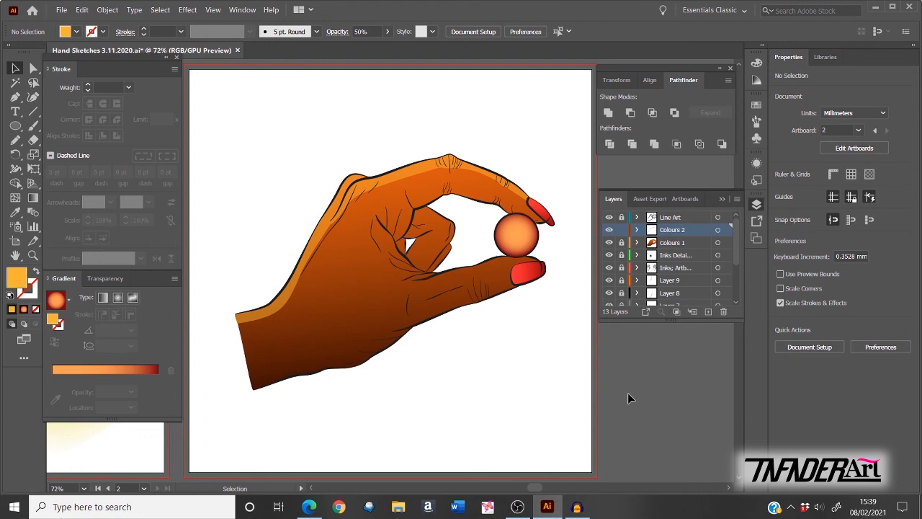
left_click(415, 185)
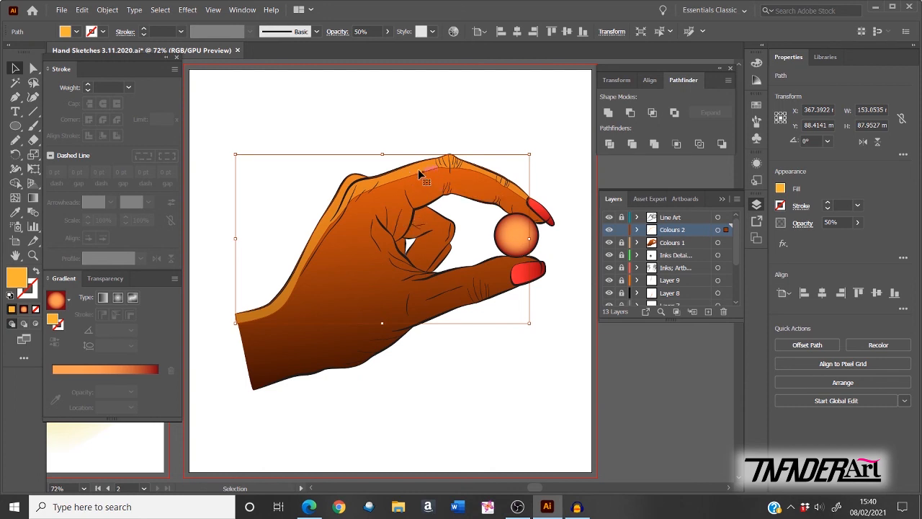
Step: Apply a Gaussian Blur of about 20 px (19.945) to the back-of-hand highlight, then deselect
left_click(188, 10)
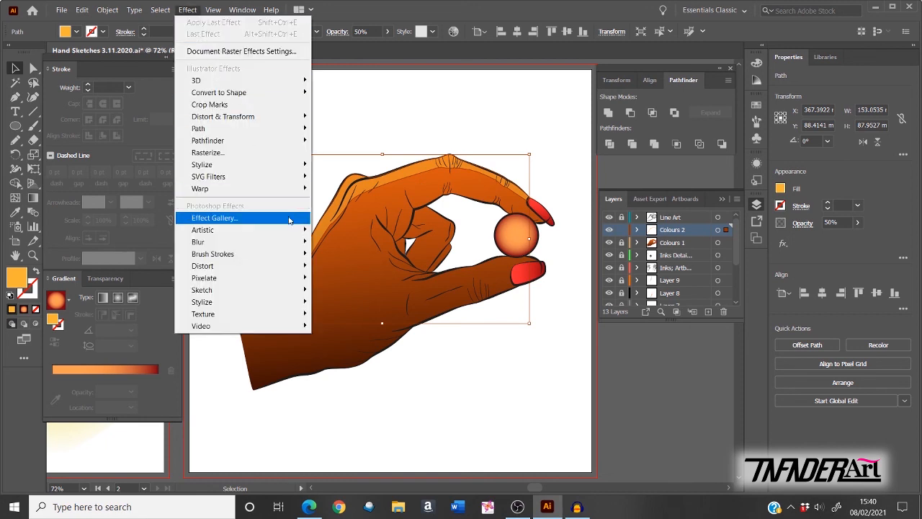
mouse_move(294, 246)
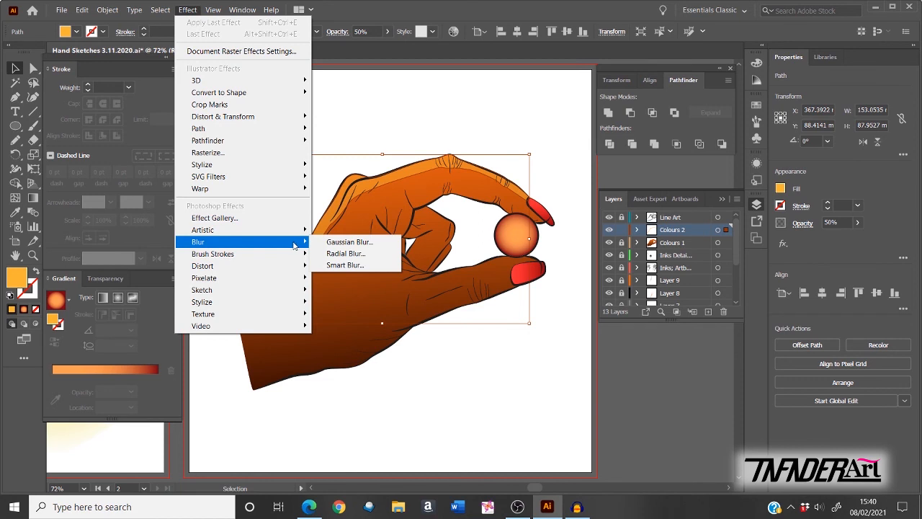
left_click(348, 242)
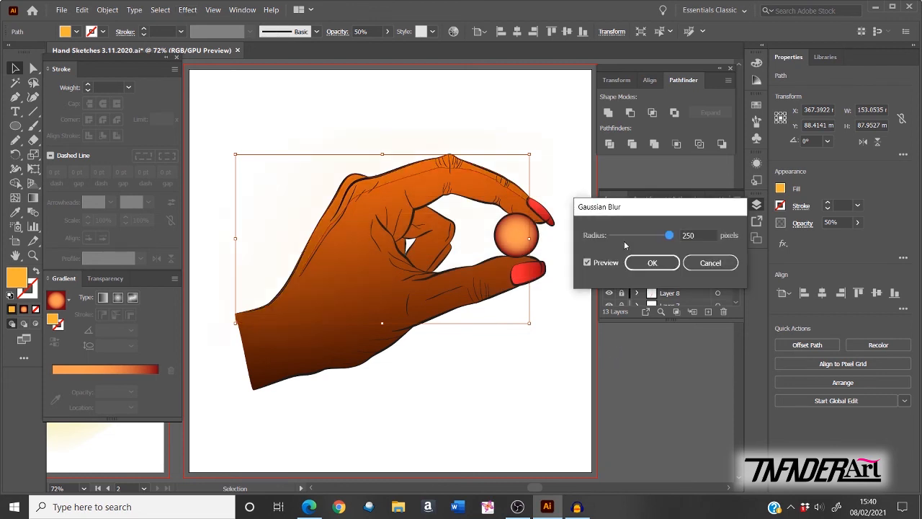
left_click(641, 235)
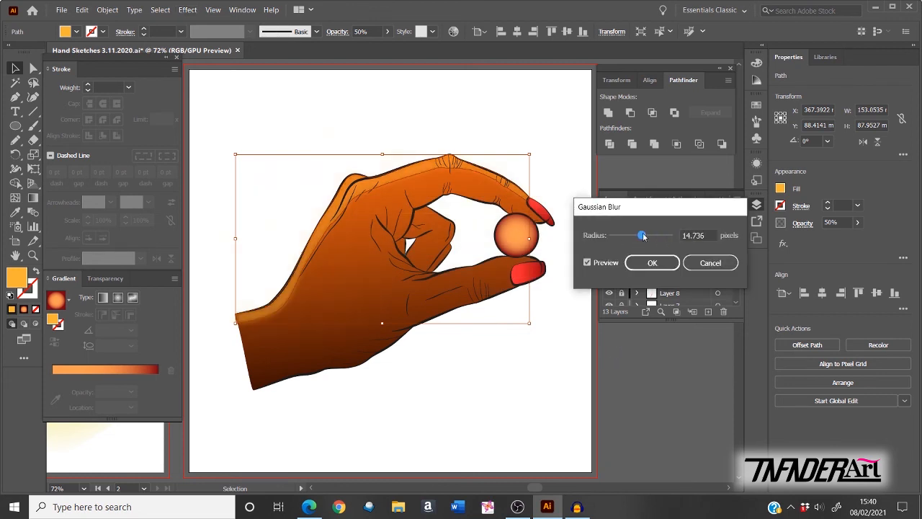
left_click_drag(632, 237, 629, 238)
left_click(643, 238)
left_click(619, 237)
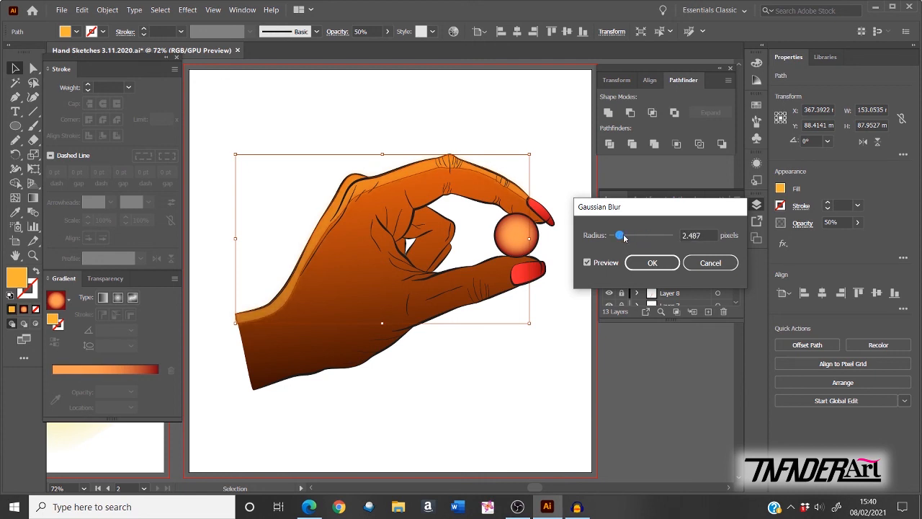
left_click(644, 239)
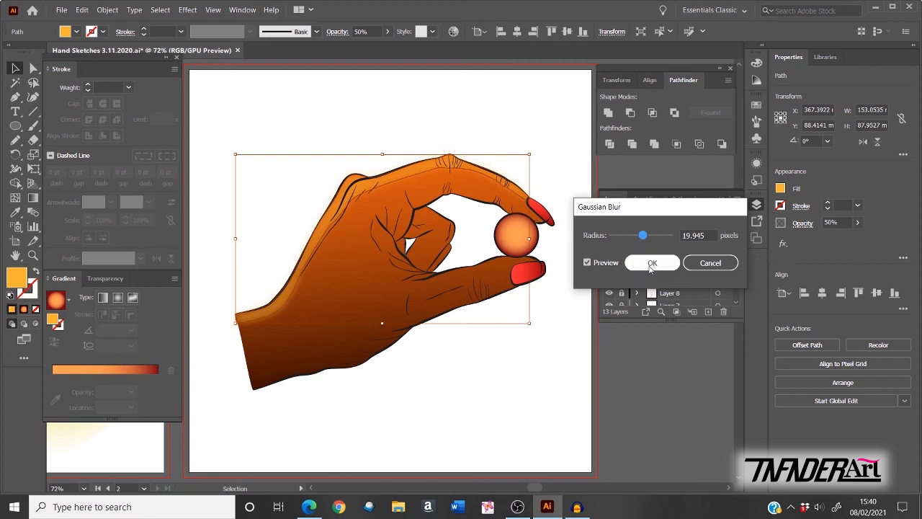
left_click(651, 264)
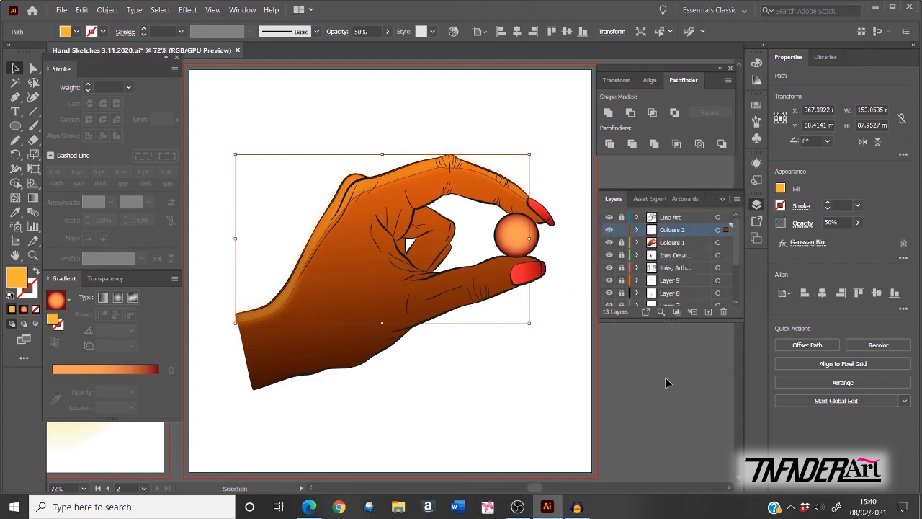
left_click(647, 375)
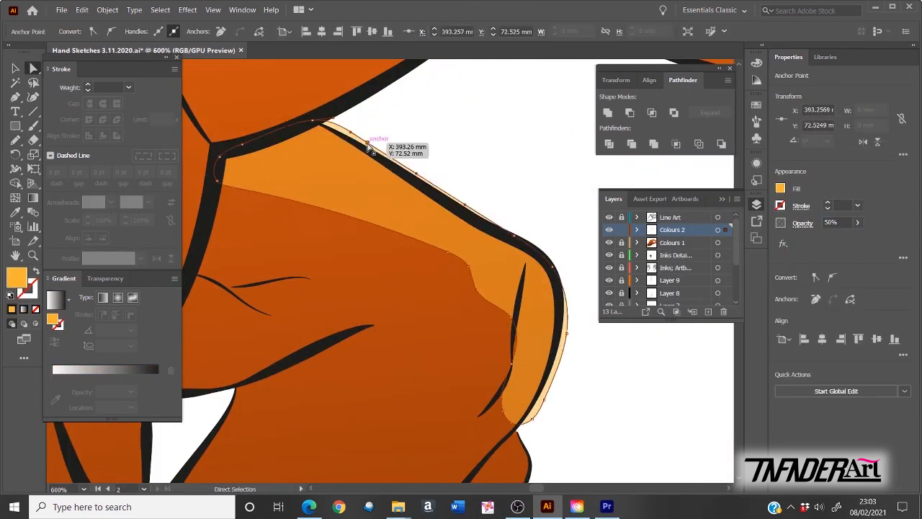
Step: Pencil-draw a closed shading shape inside the curled fingers and tint it salmon
left_click_drag(469, 270, 471, 270)
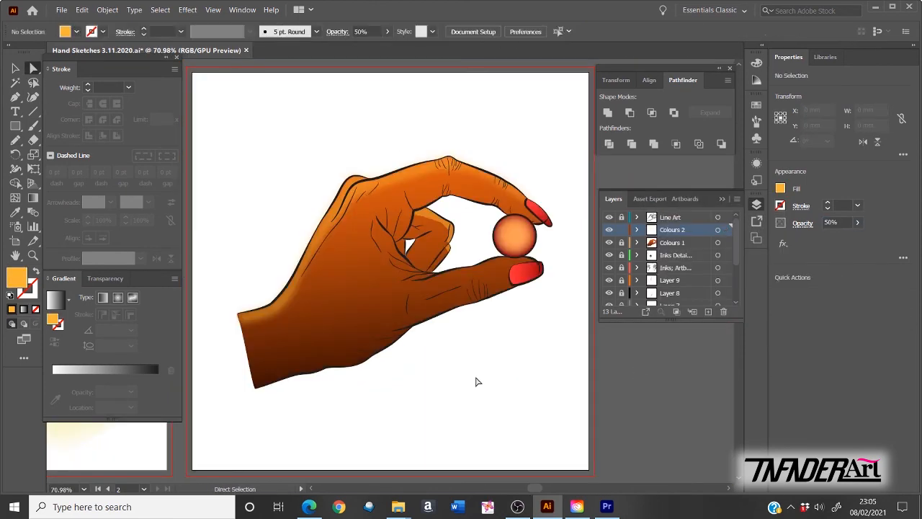
key("n")
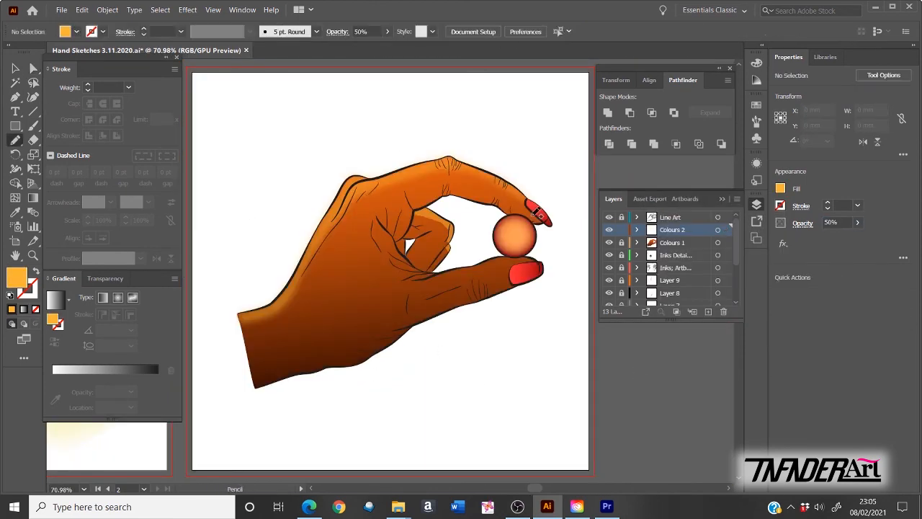
mouse_move(535, 215)
left_mouse_down()
mouse_move(430, 273)
mouse_move(409, 252)
mouse_move(535, 219)
left_mouse_up()
left_click(781, 188)
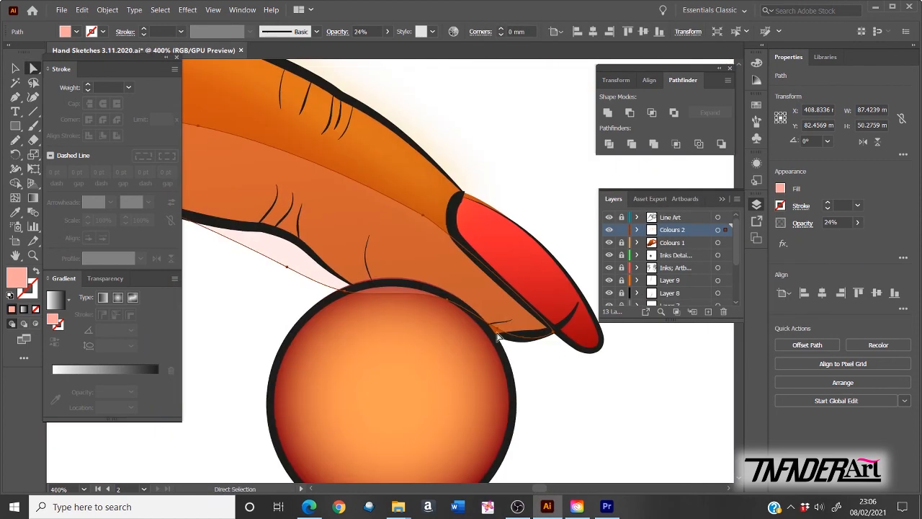
left_click_drag(492, 337, 490, 338)
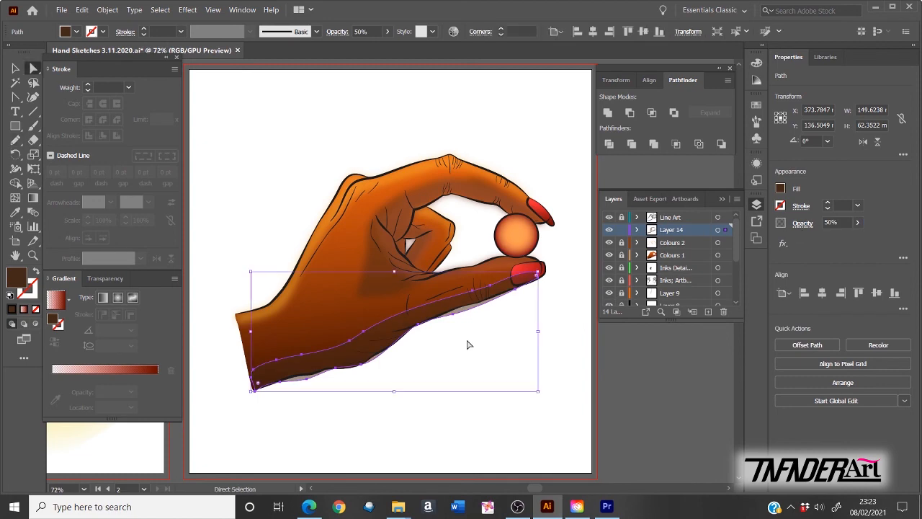
Step: Reshape the lower shadow's anchors and curves along the lower finger and hand edge
scroll(232, 382, "up", 3)
left_click(370, 383)
left_click(294, 378)
left_click_drag(381, 387, 379, 379)
left_click(418, 331)
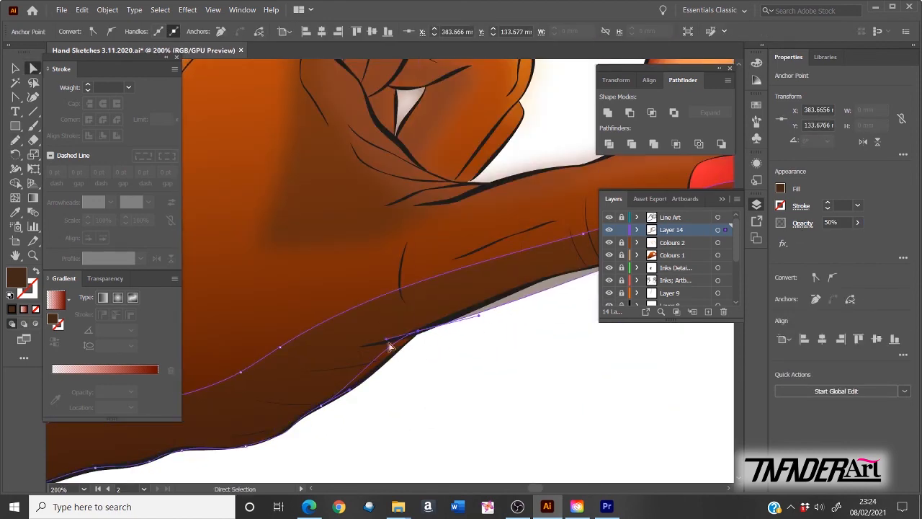
left_click_drag(578, 291, 414, 340)
key("plus")
left_click(459, 310)
left_click_drag(461, 289, 390, 339)
left_click_drag(304, 333, 334, 329)
left_click(503, 286)
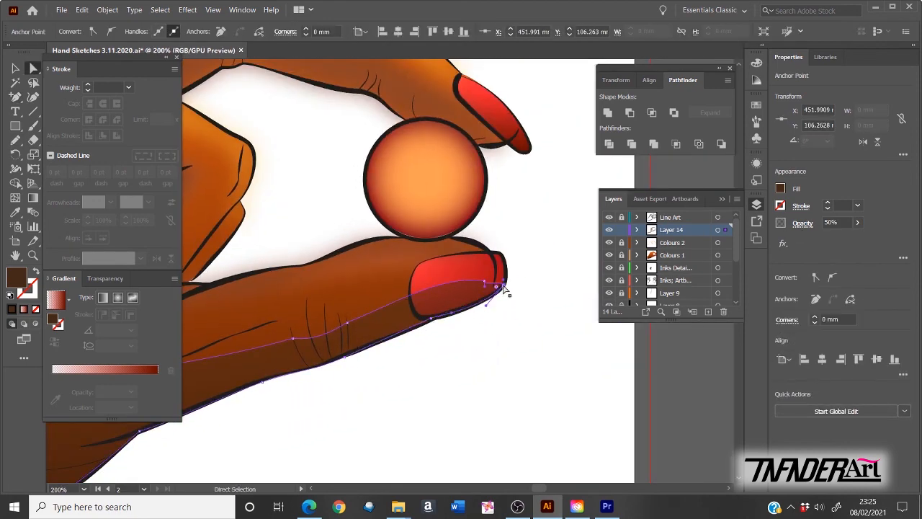
key("ctrl+0")
left_click(646, 376)
Step: Darken the lower shadow's fill and apply a Gaussian Blur to it
left_click(389, 344)
left_click(780, 189)
left_click(655, 324)
left_click(392, 273)
left_click(389, 344)
left_click(187, 12)
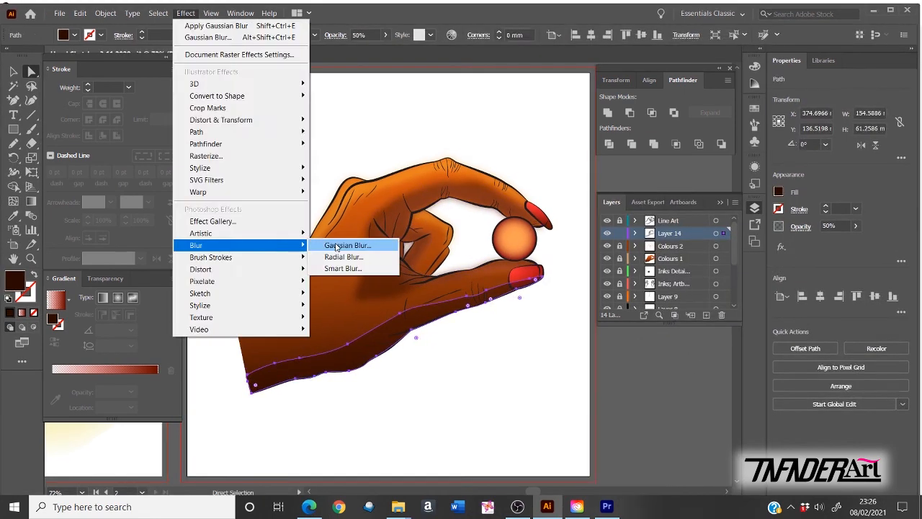
left_click(335, 246)
left_click(550, 362)
Step: Pencil-draw a dark shadow beside the thumb and blur it with Gaussian Blur
key("n")
scroll(400, 279, "up", 3)
left_click_drag(436, 358, 346, 389)
mouse_move(332, 261)
left_mouse_down()
mouse_move(360, 295)
mouse_move(331, 261)
left_mouse_up()
scroll(351, 271, "up", 1)
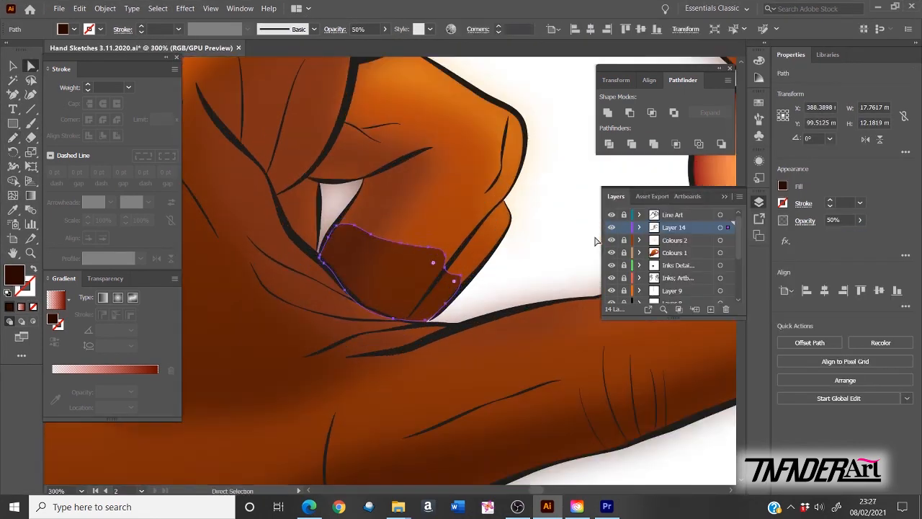
left_click(346, 291)
key("plus")
left_click(435, 261)
key("ctrl+0")
key("v")
left_click(185, 9)
left_click(335, 247)
Step: Recolour the orange ball
left_click(683, 382)
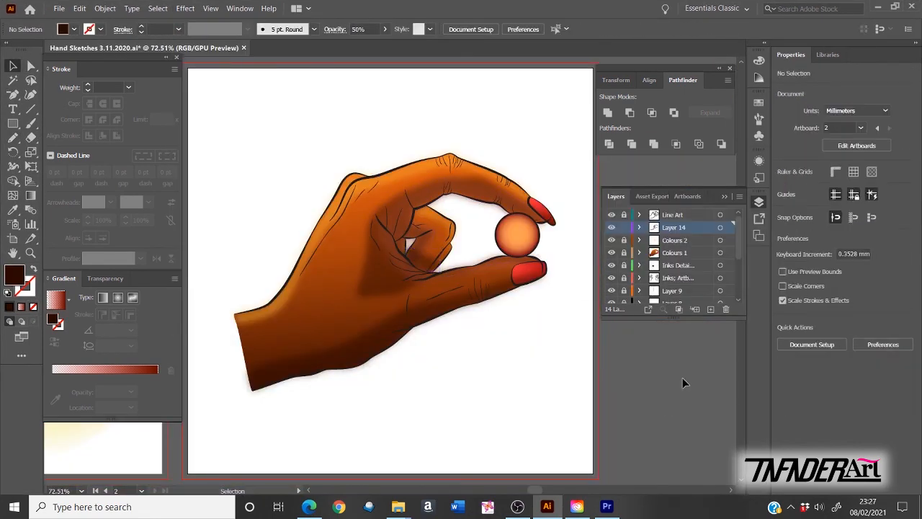
left_click(623, 227)
left_click(624, 252)
left_click(517, 234)
Step: On Colours 1, draw a wavy pale yellow blob around the hand at 46% opacity
key("ctrl+0")
left_click(628, 399)
left_click_drag(385, 173, 372, 169)
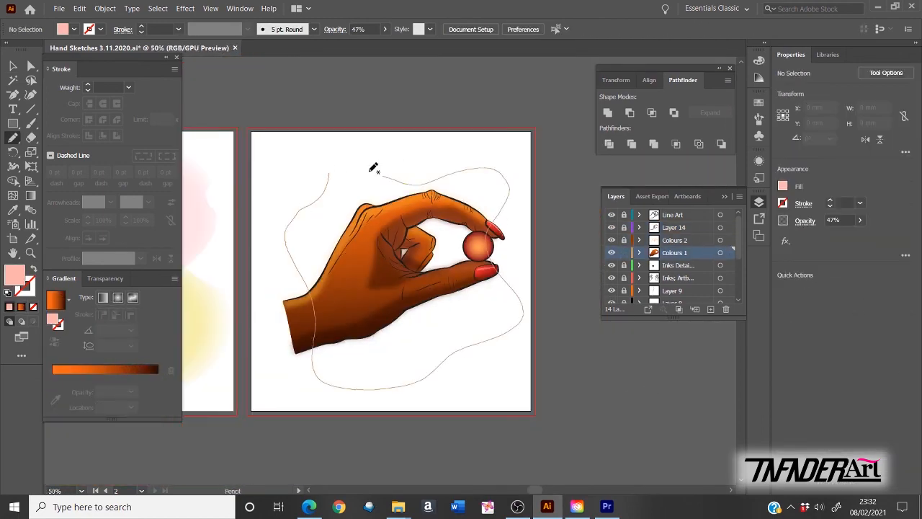
left_click(783, 186)
left_click(824, 425)
left_click(563, 348)
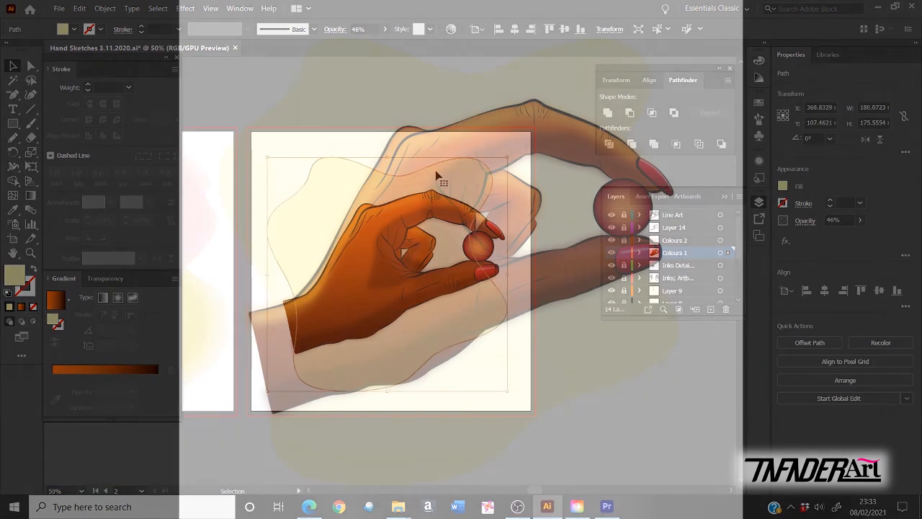